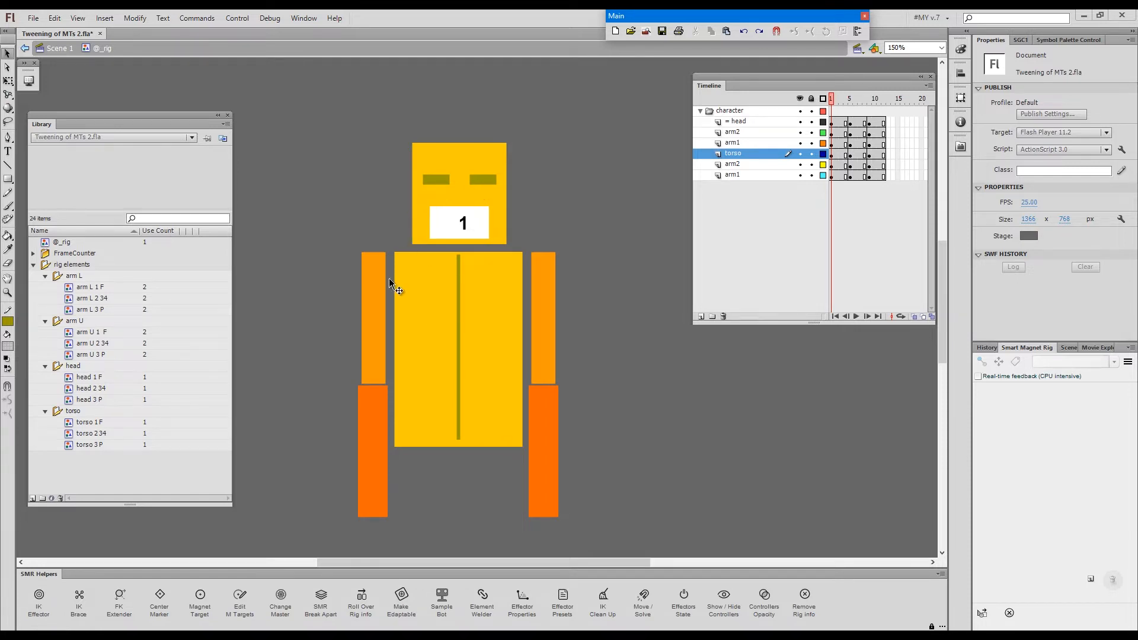
# Check the rig's poses at frames 5 and 9 and return to frame 1.
pyautogui.click(851, 101)
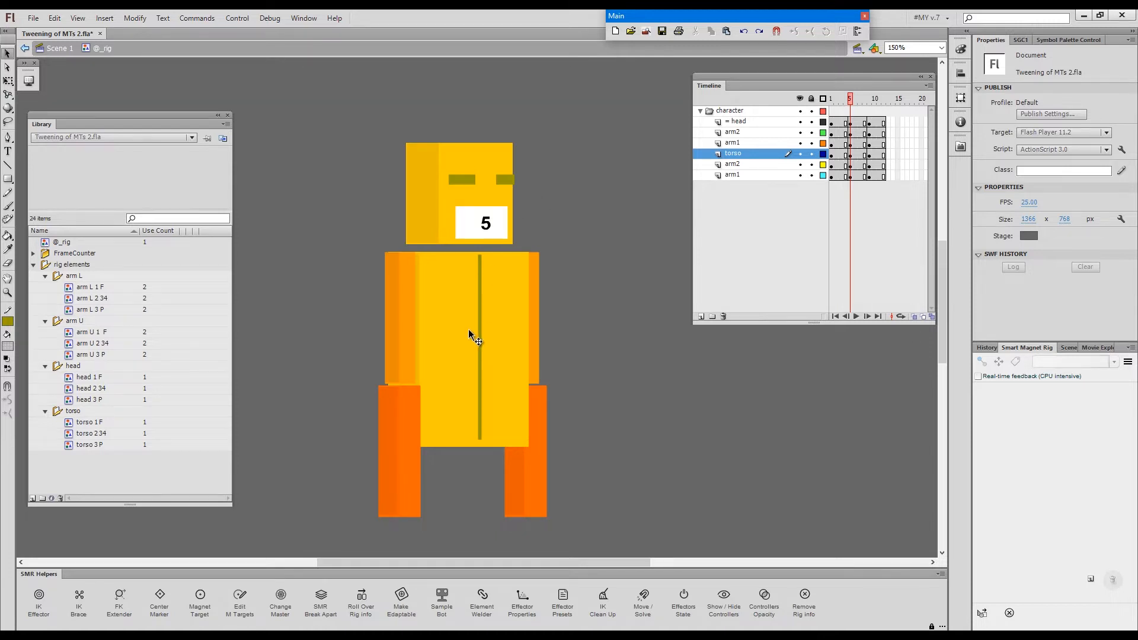
pyautogui.click(869, 98)
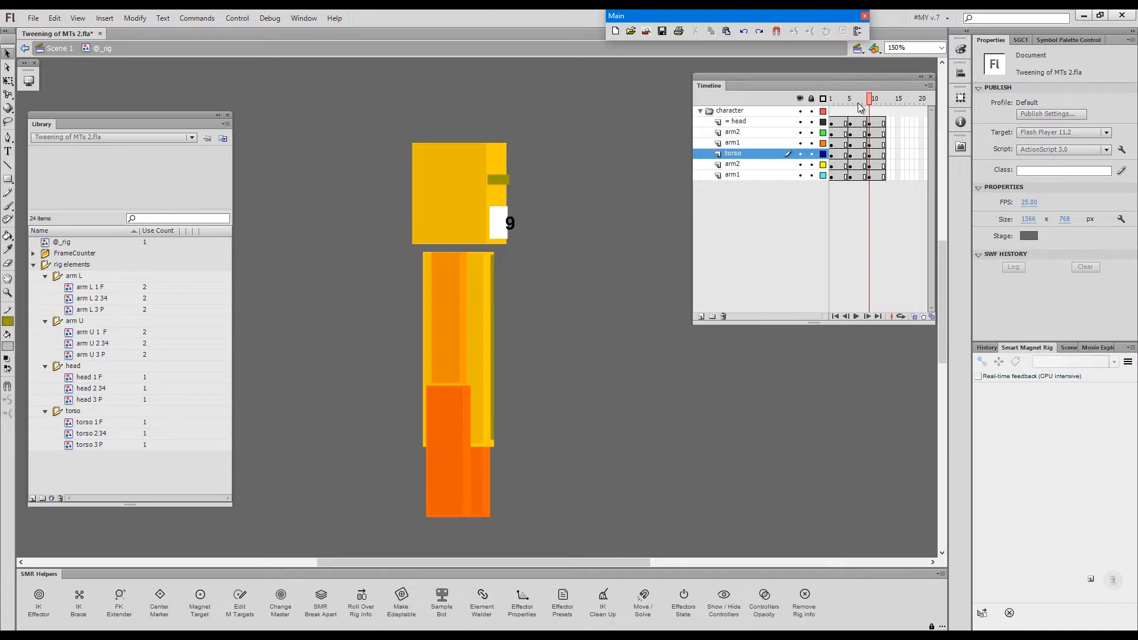
pyautogui.click(830, 102)
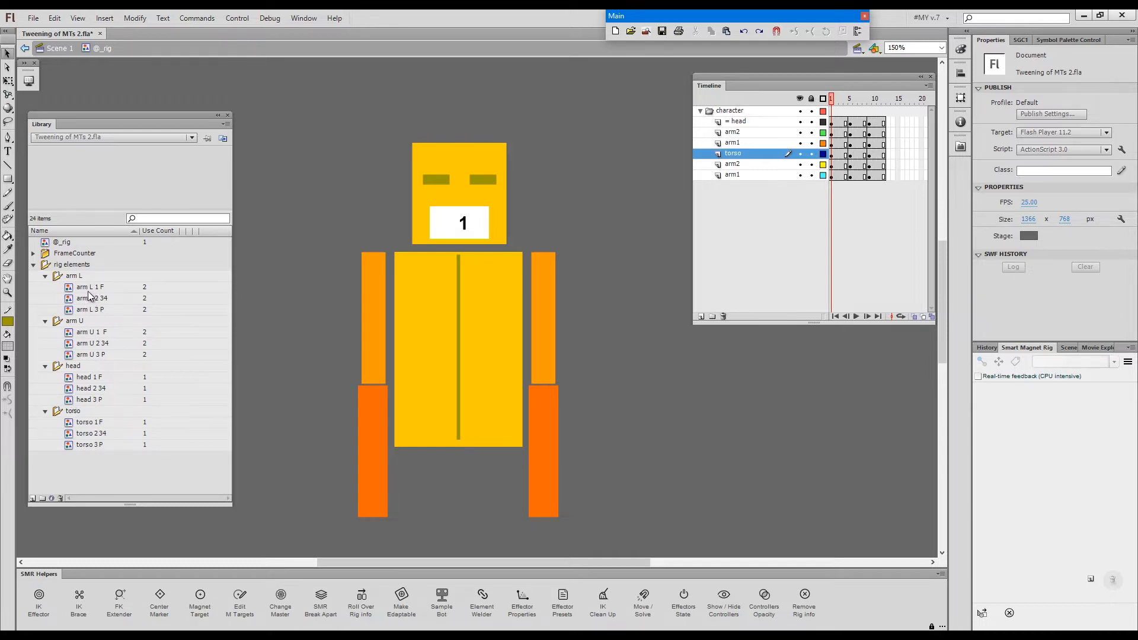
# Select all body parts and swap them through their library symbol variants until the front view is back.
pyautogui.click(207, 21)
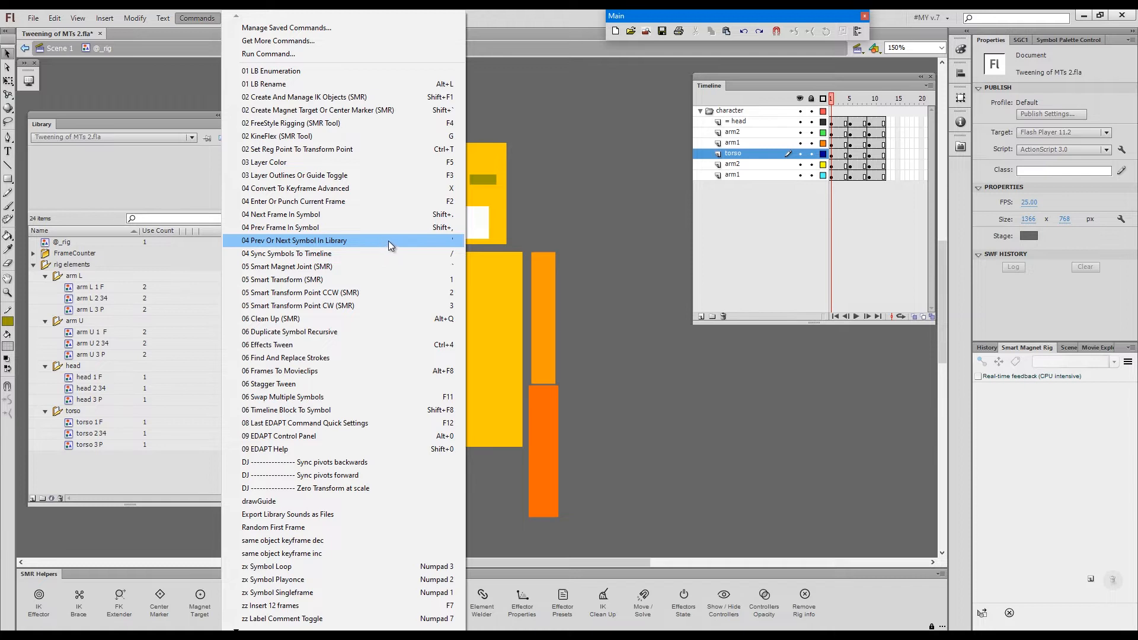
pyautogui.click(560, 227)
pyautogui.moveTo(593, 132); pyautogui.dragTo(333, 493)
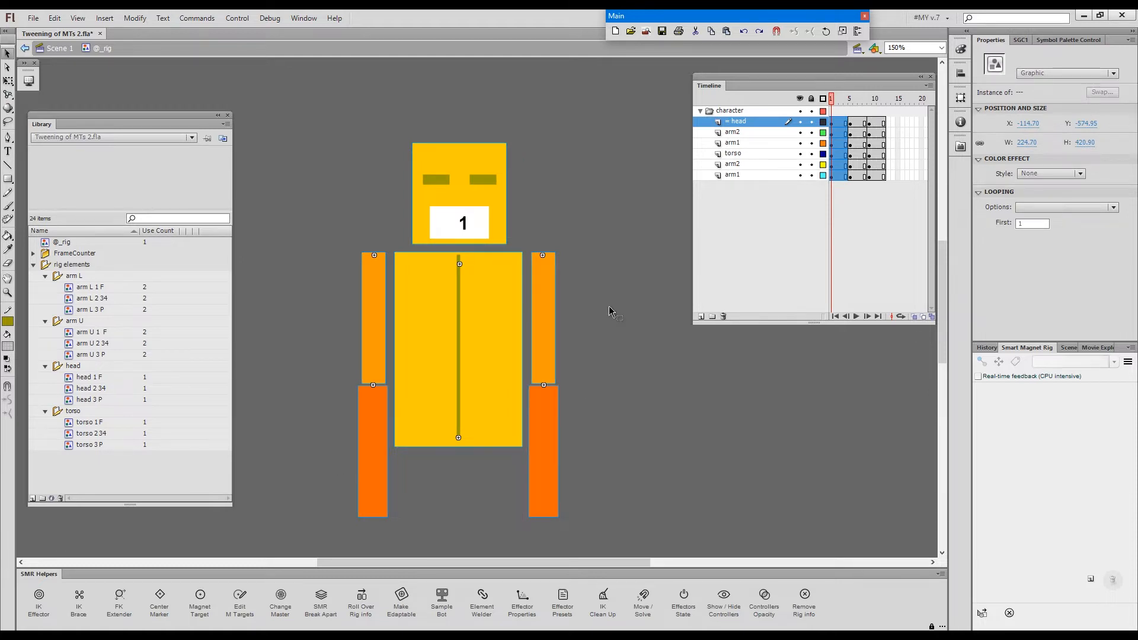
pyautogui.press("'")
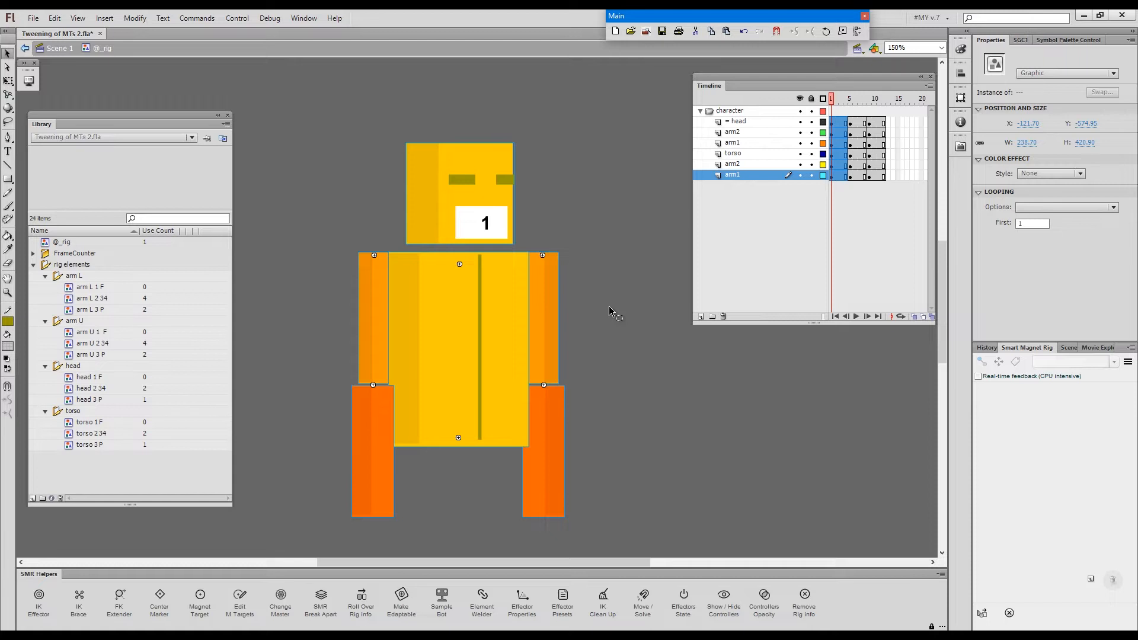
pyautogui.press("'")
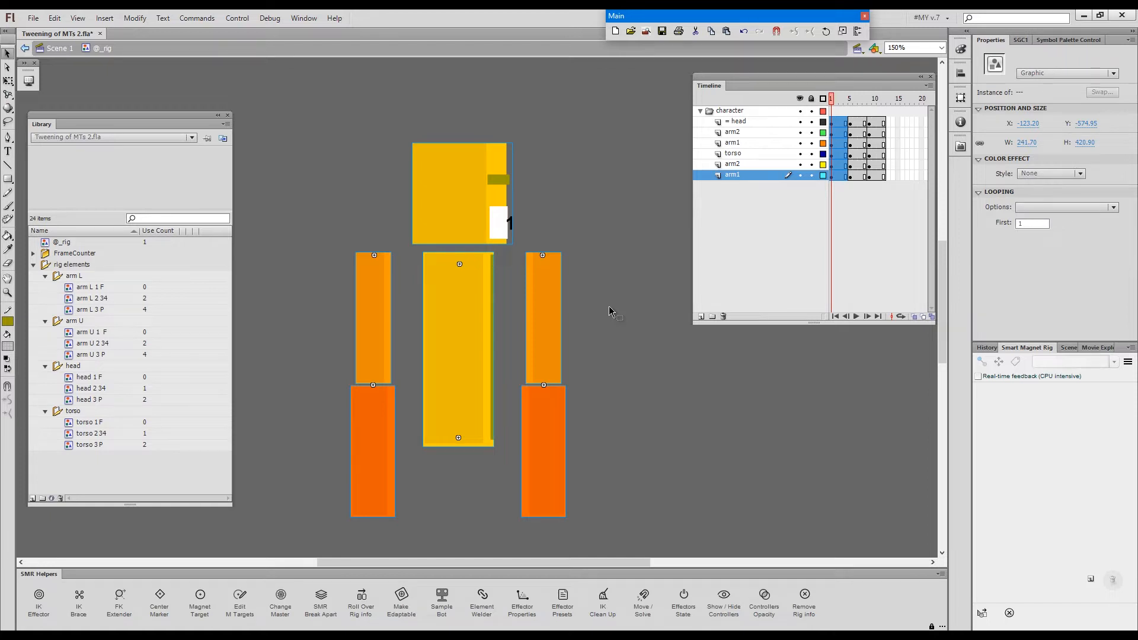
pyautogui.press("'")
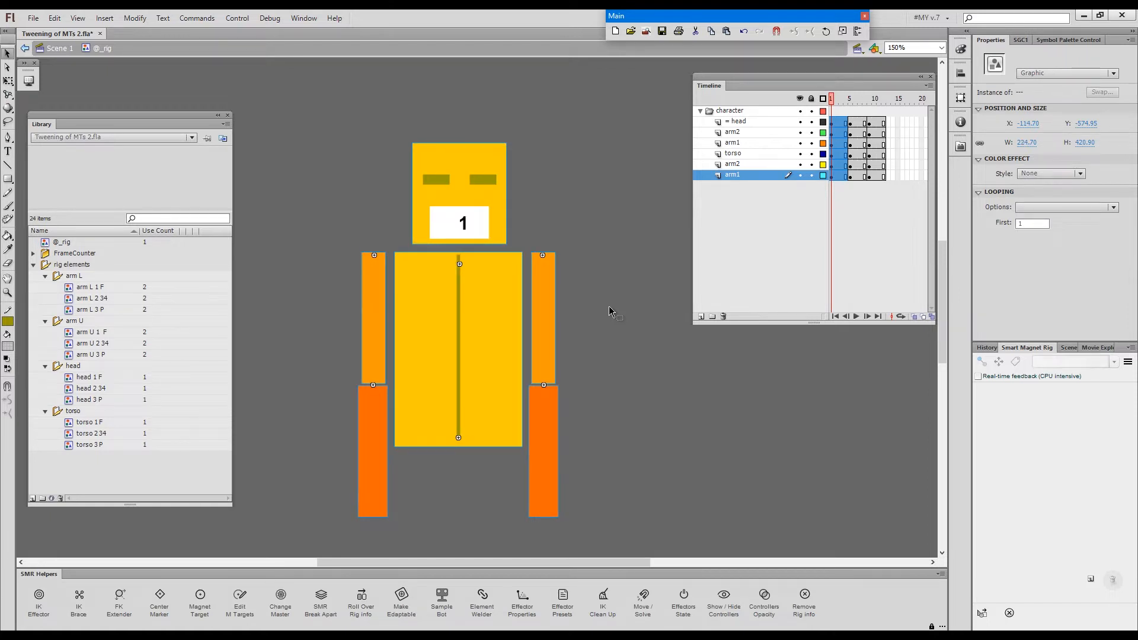
pyautogui.click(429, 137)
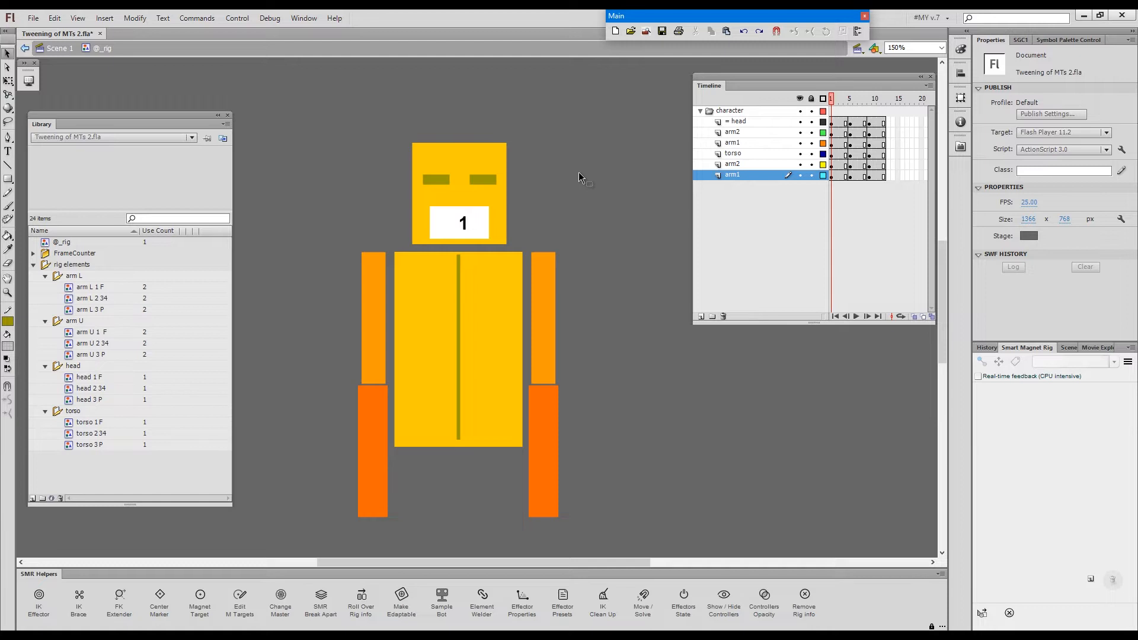
# Link the torso to the head and both upper arms, and each upper arm to its forearm, with the FreeStyle Rigging tool.
pyautogui.press('F4')
pyautogui.moveTo(460, 376); pyautogui.dragTo(466, 220)
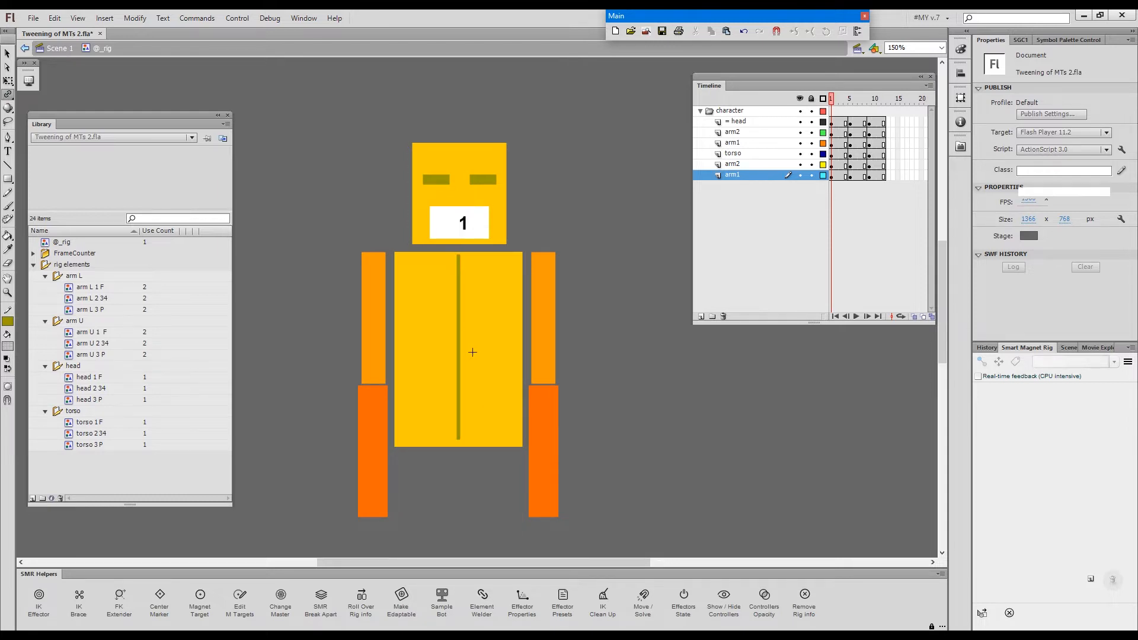
pyautogui.moveTo(470, 345); pyautogui.dragTo(542, 285)
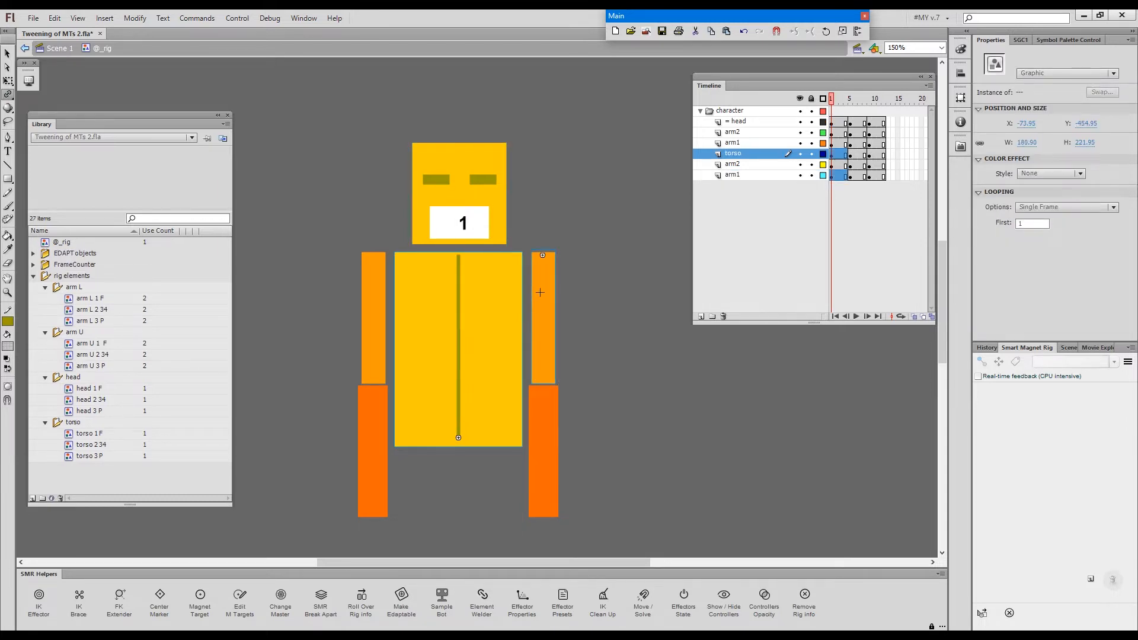
pyautogui.moveTo(544, 369); pyautogui.dragTo(544, 403)
pyautogui.moveTo(477, 323); pyautogui.dragTo(372, 423)
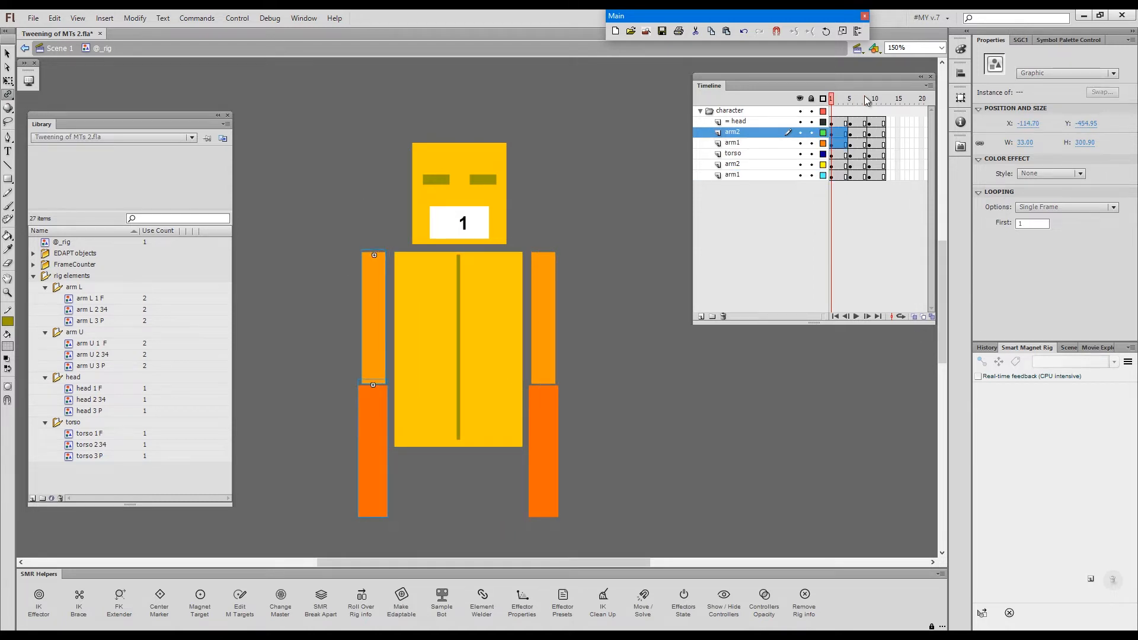
# Load the new rig's structure into Smart Magnet Rig and rename the rig as test.
pyautogui.click(982, 613)
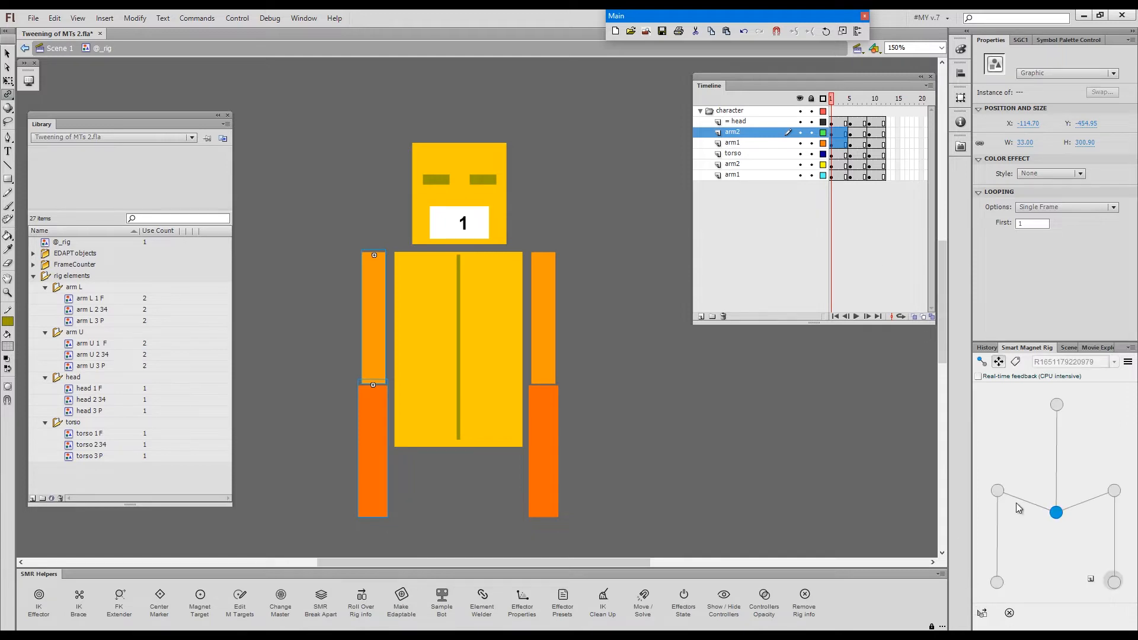
pyautogui.click(1127, 361)
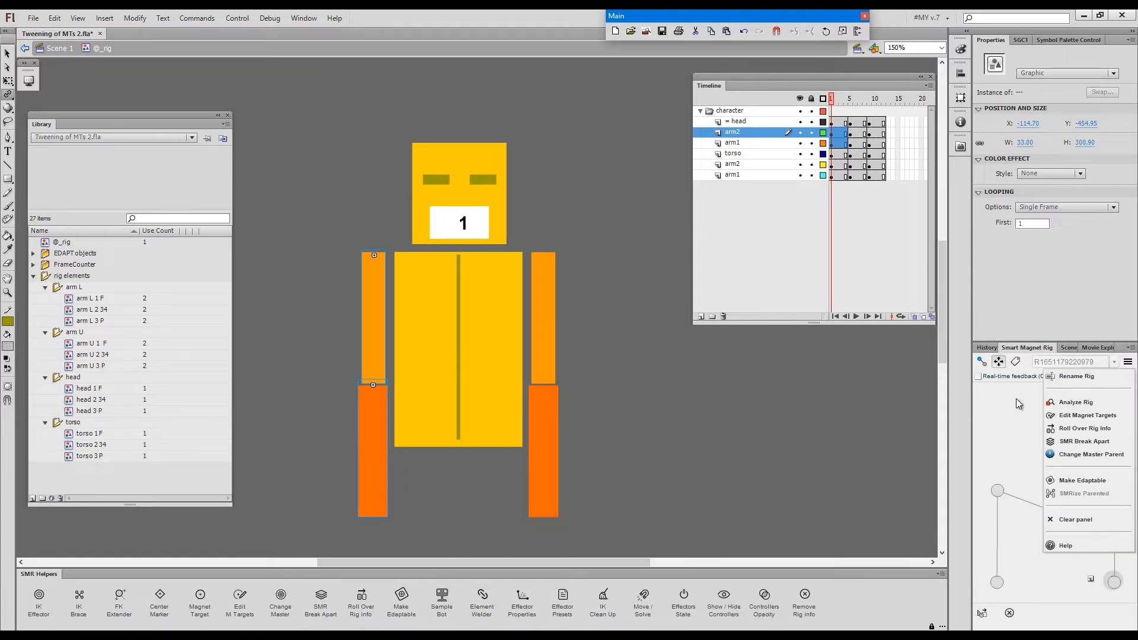
pyautogui.click(1076, 377)
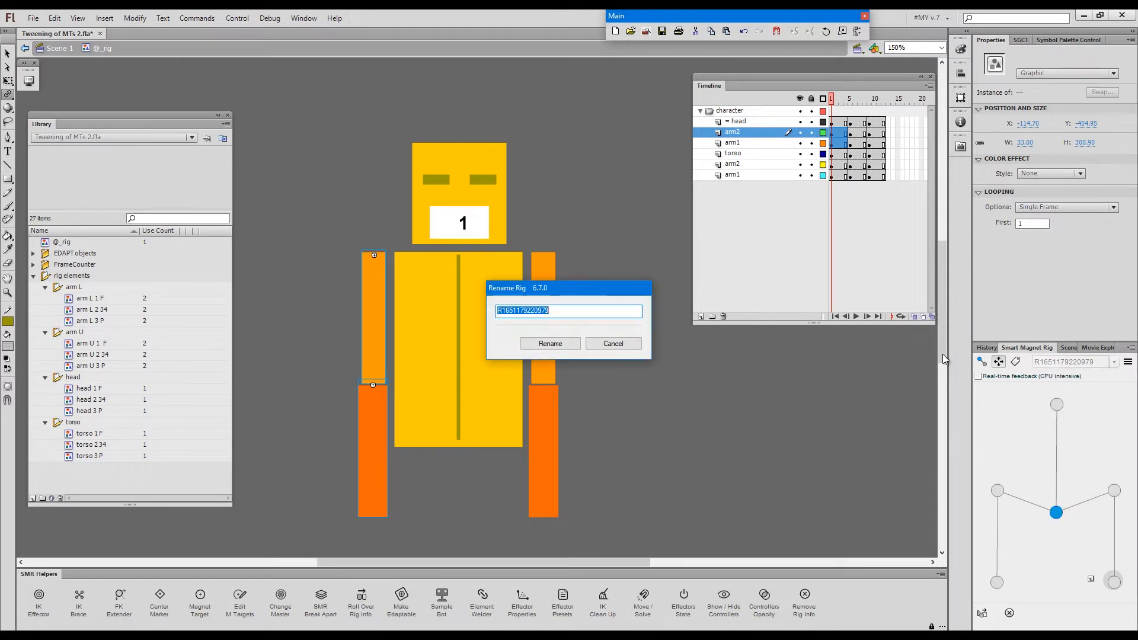
pyautogui.write('test')
pyautogui.click(549, 344)
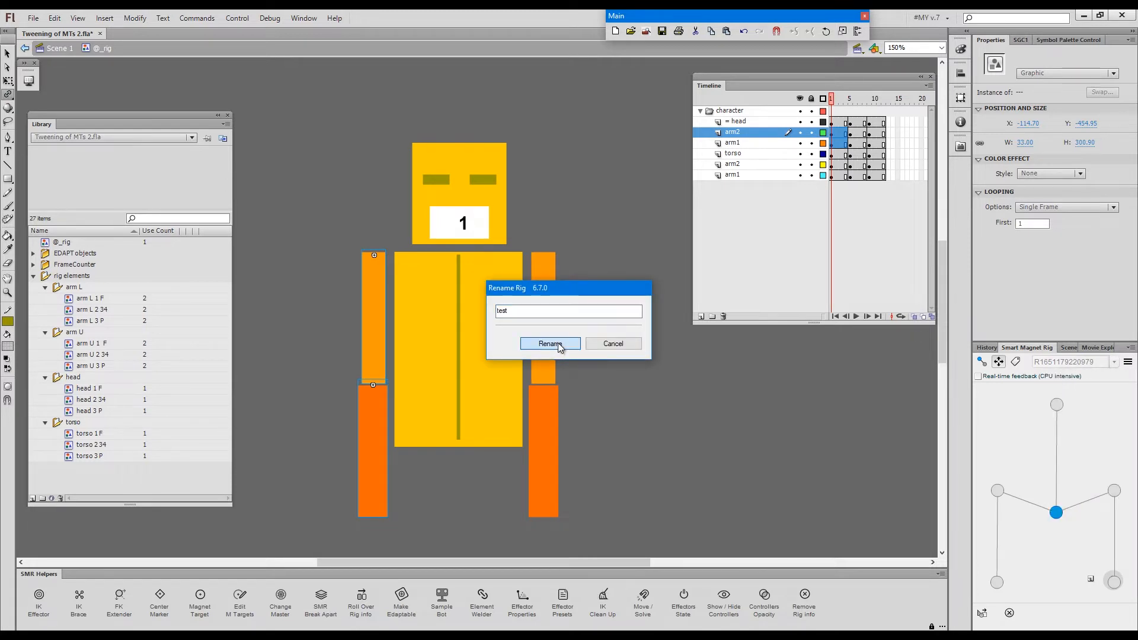
pyautogui.click(605, 304)
pyautogui.press('v')
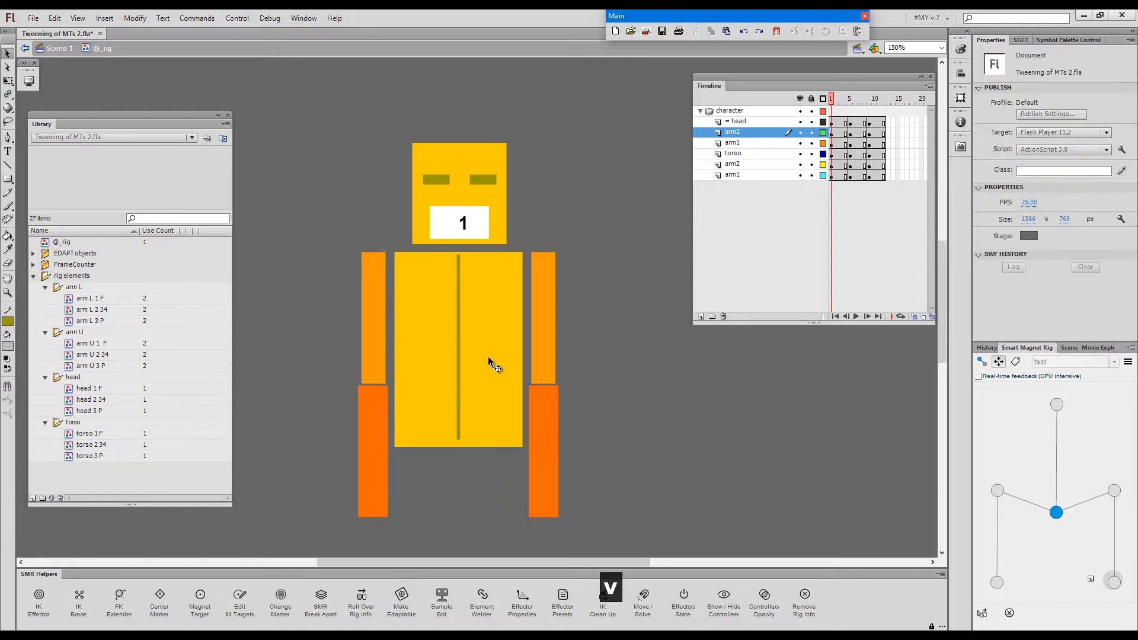
# Open the torso symbol to examine its magnet targets and return to the rig.
pyautogui.doubleClick(478, 330)
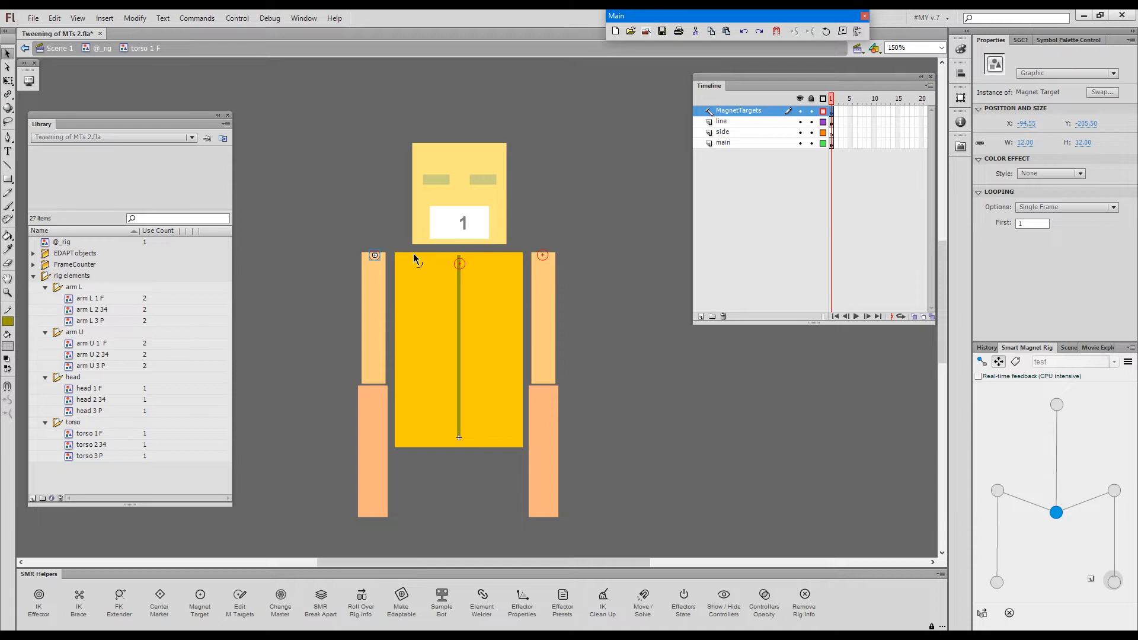
pyautogui.doubleClick(618, 212)
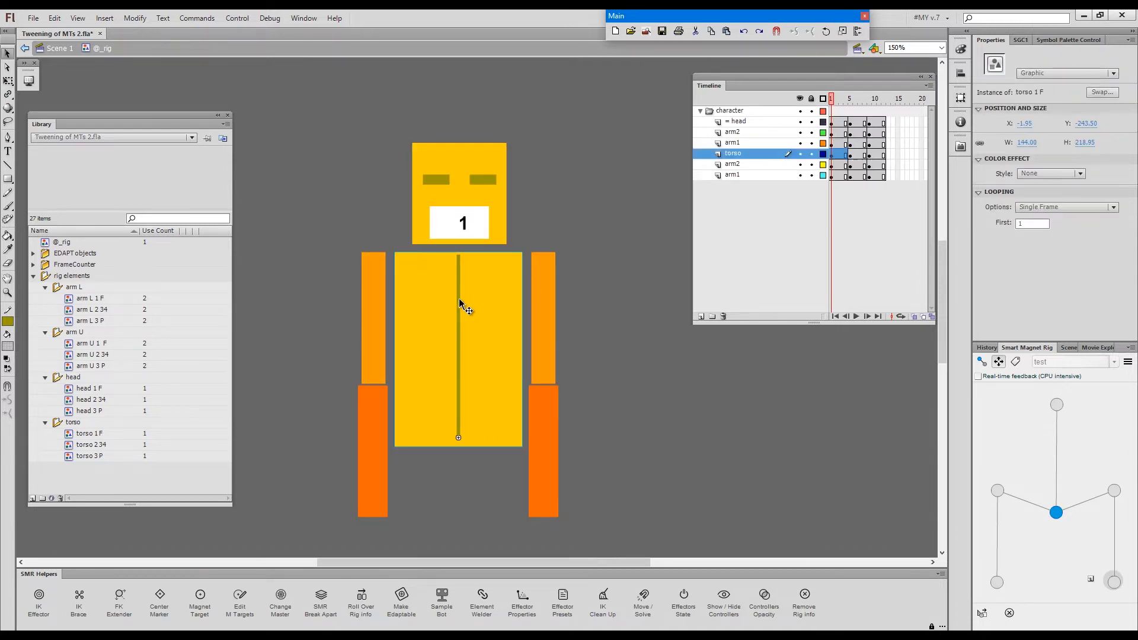
# Open the upper-arm symbol arm U 1 F and insert keyframes at frame 10 on all its layers.
pyautogui.click(380, 314)
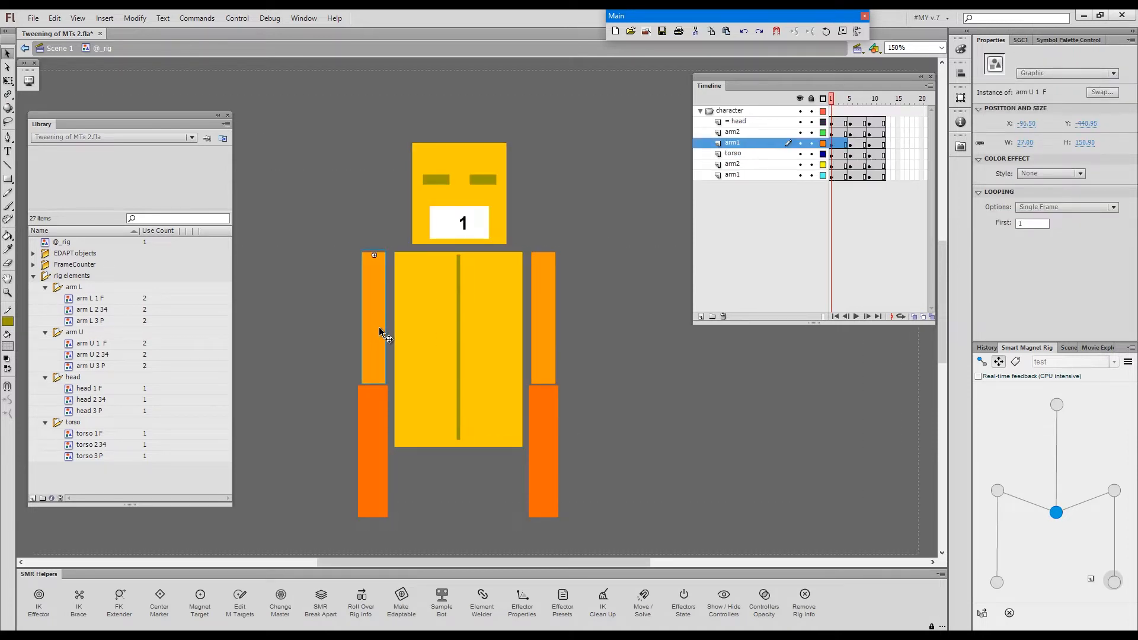
pyautogui.doubleClick(378, 326)
pyautogui.click(647, 236)
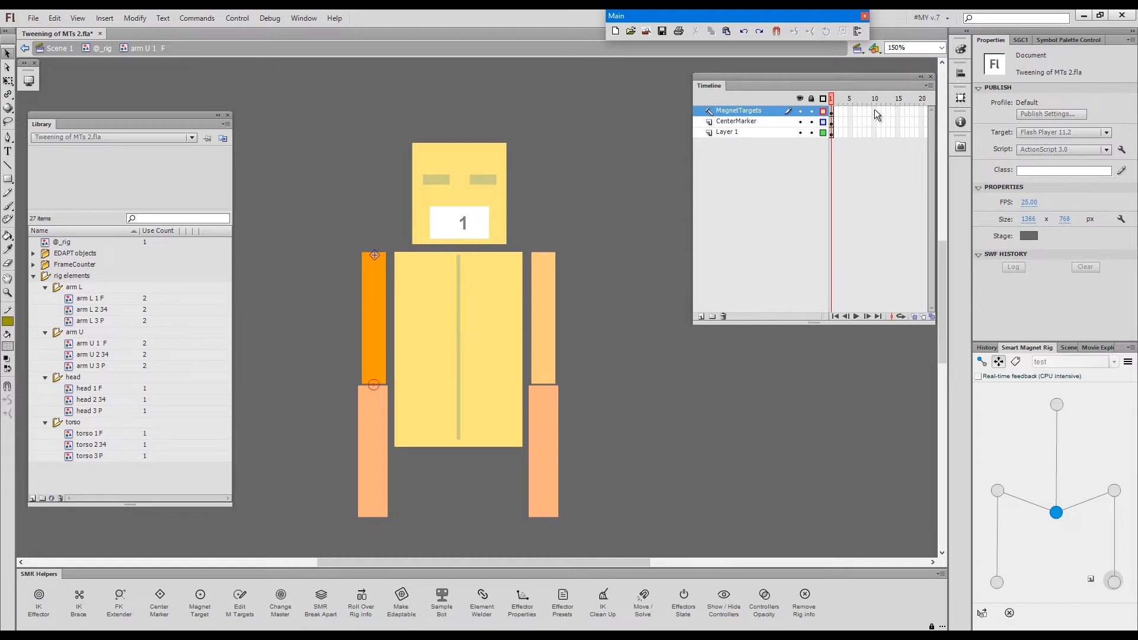
pyautogui.click(872, 136)
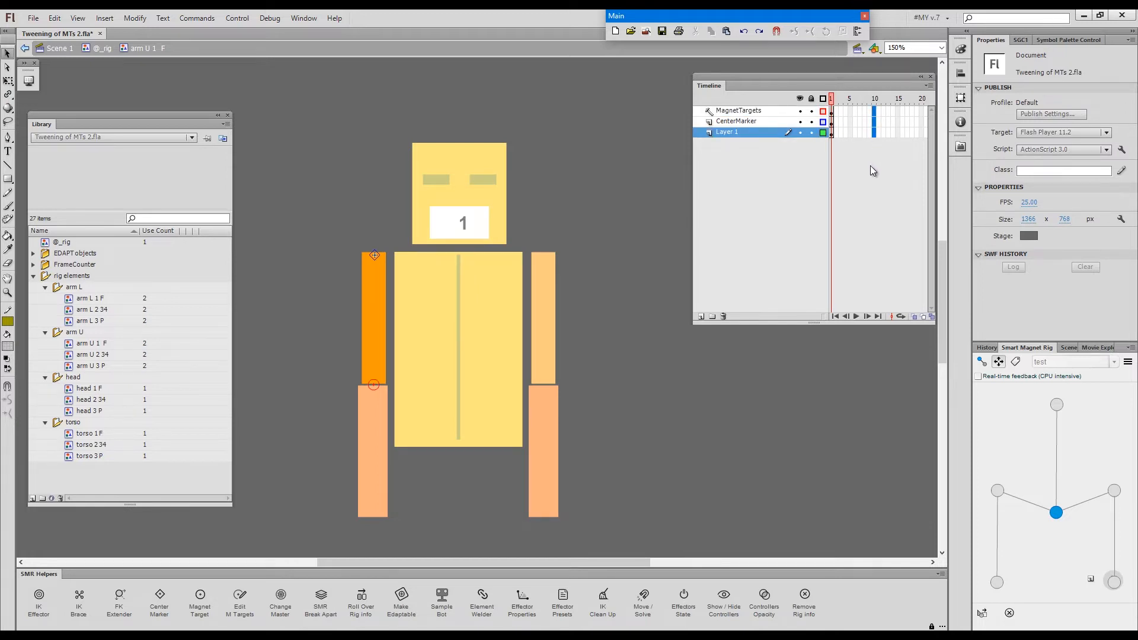
pyautogui.press('F6')
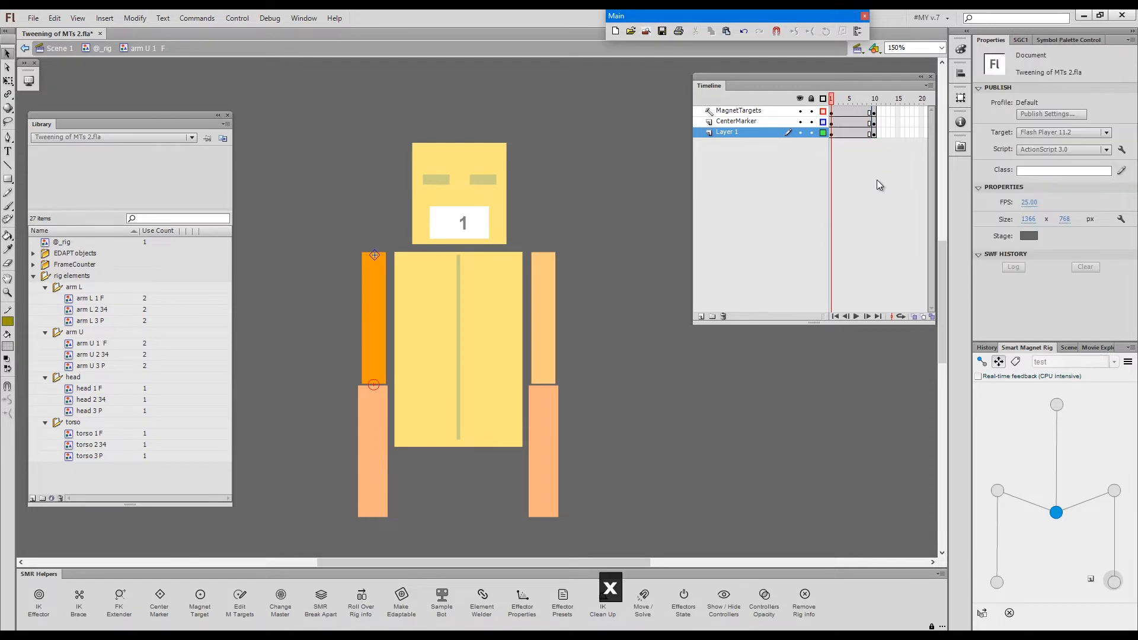
# Shorten the upper-arm shape at frame 10 to a height of about 86.6 with Free Transform.
pyautogui.click(872, 133)
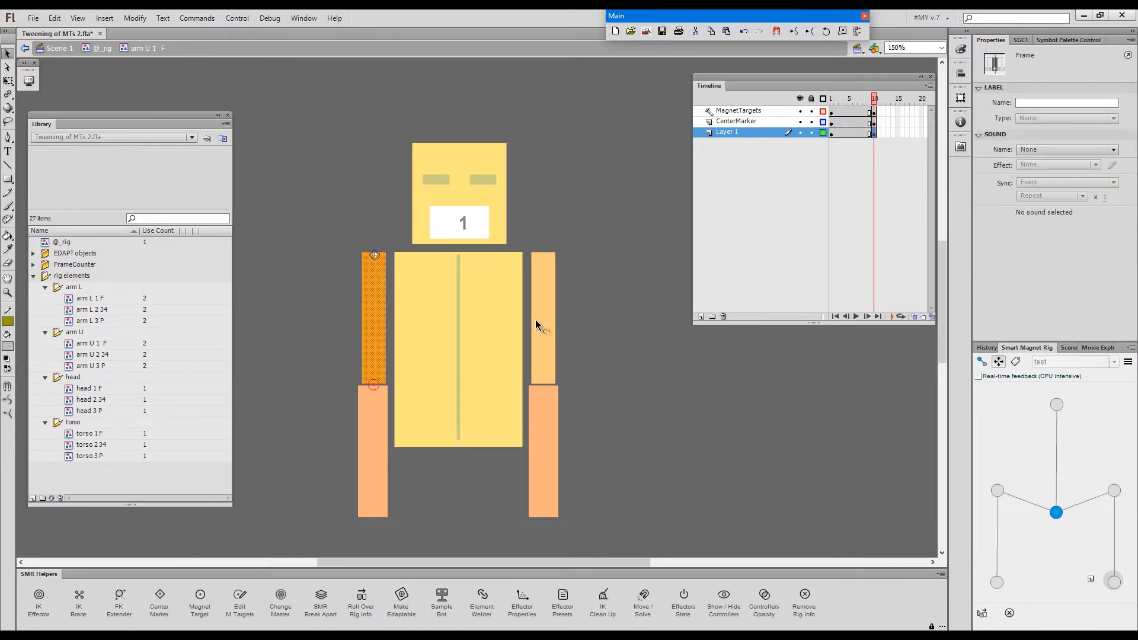
pyautogui.press('q')
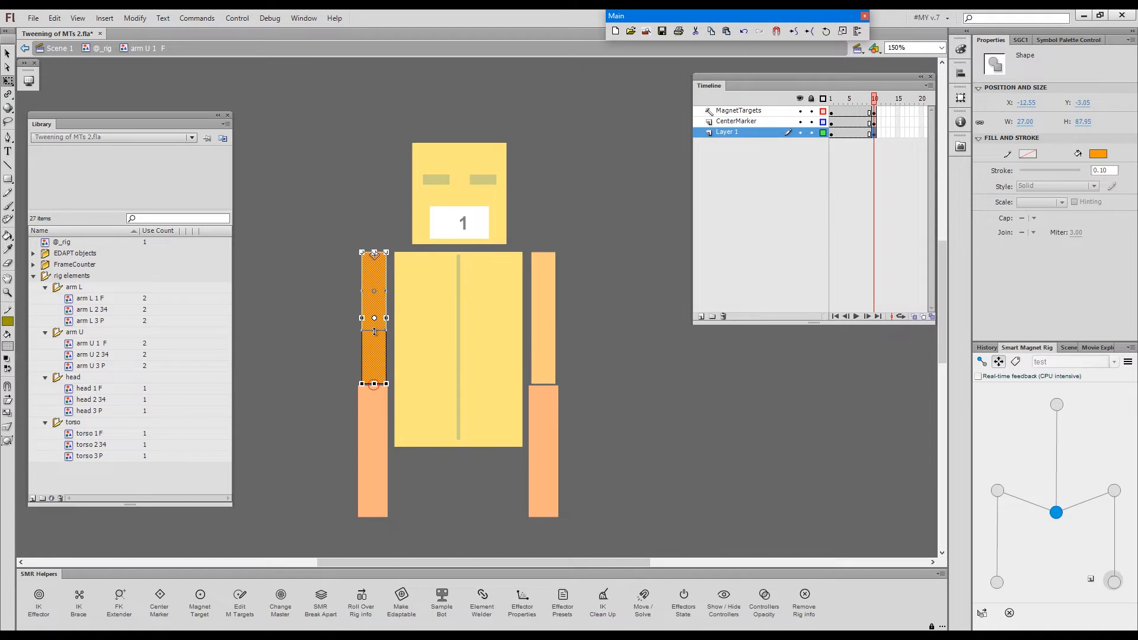
pyautogui.hotkey('ctrl', 'z')
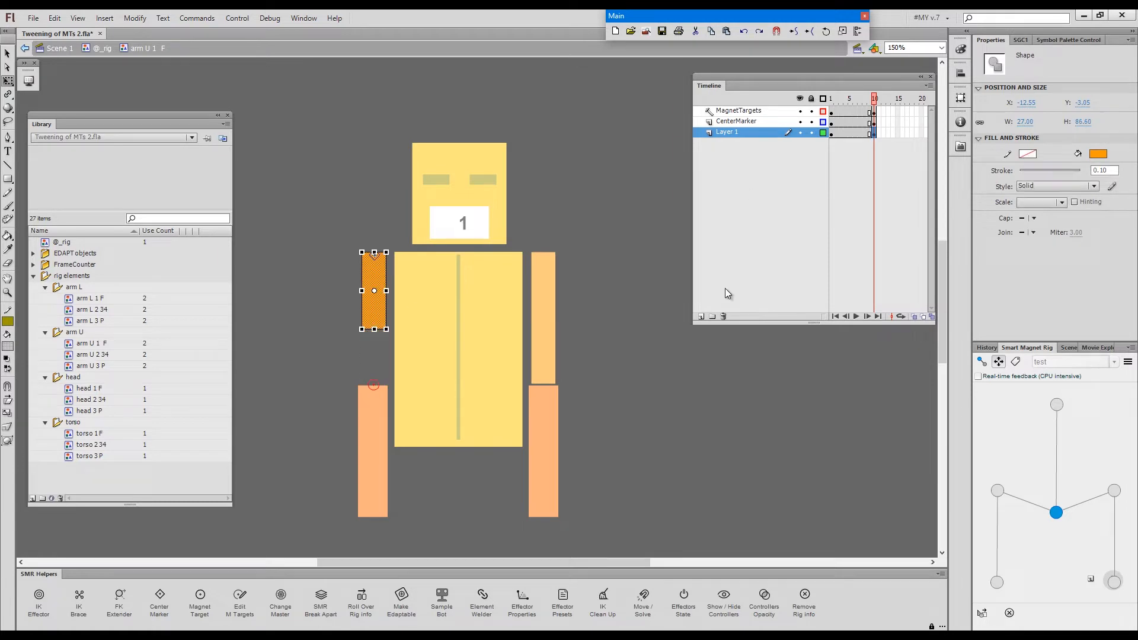
# Apply a shape tween to the arm shape on Layer 1 between frames 1 and 10 and preview it.
pyautogui.click(849, 132)
pyautogui.press('6')
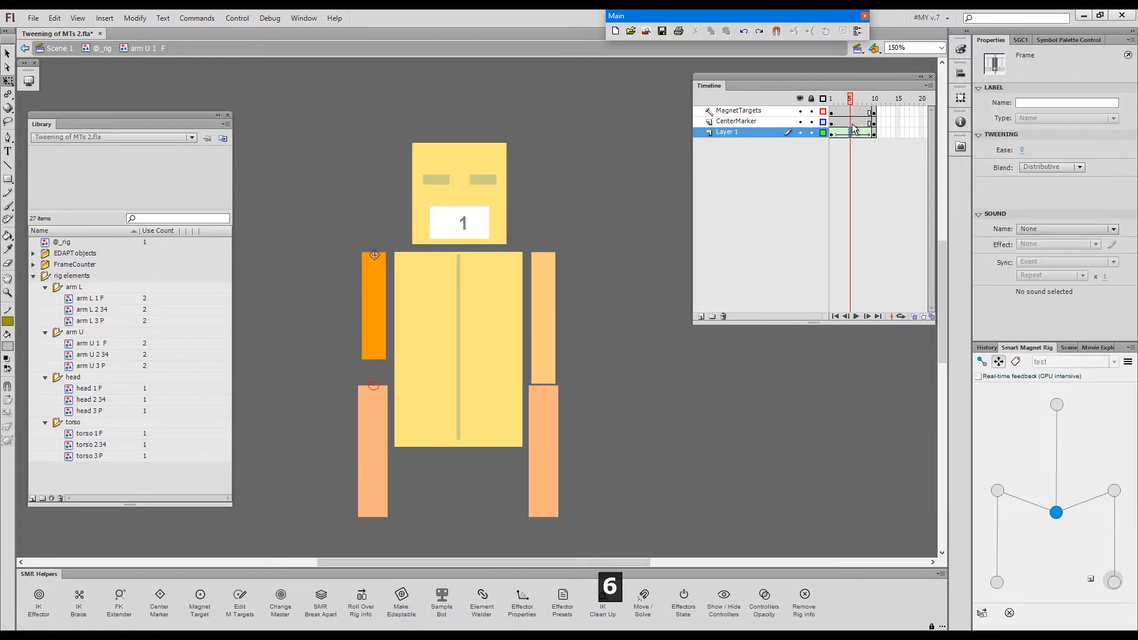
pyautogui.moveTo(851, 101); pyautogui.dragTo(882, 106)
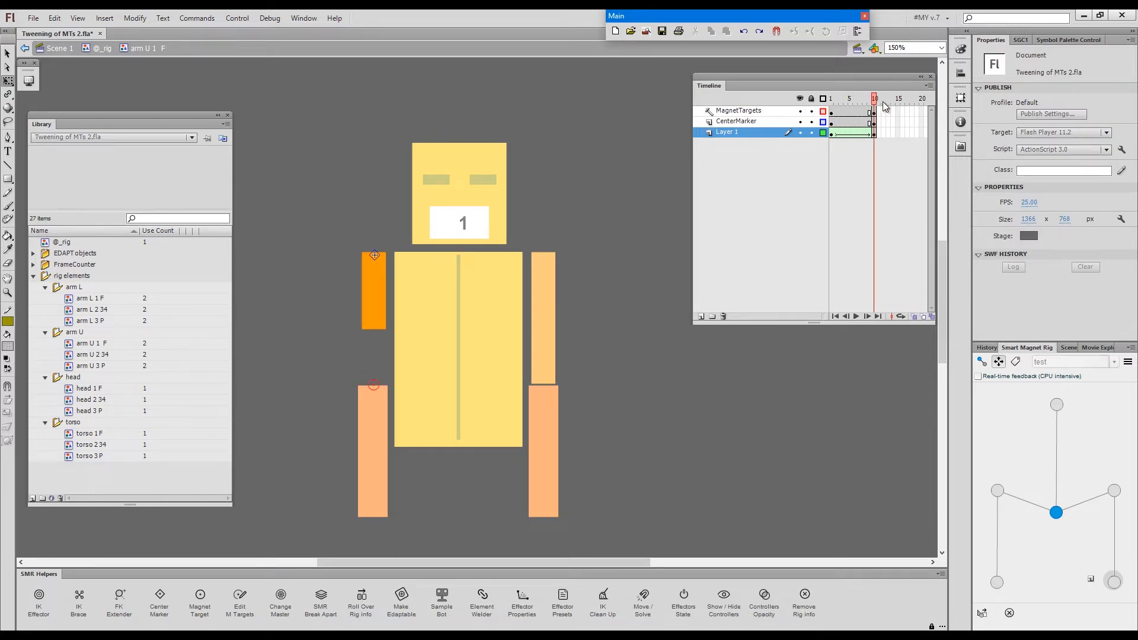
# Move the magnet target at frame 10 up to the shortened arm's lower end, at about Y 84.5.
pyautogui.click(874, 111)
pyautogui.press('v')
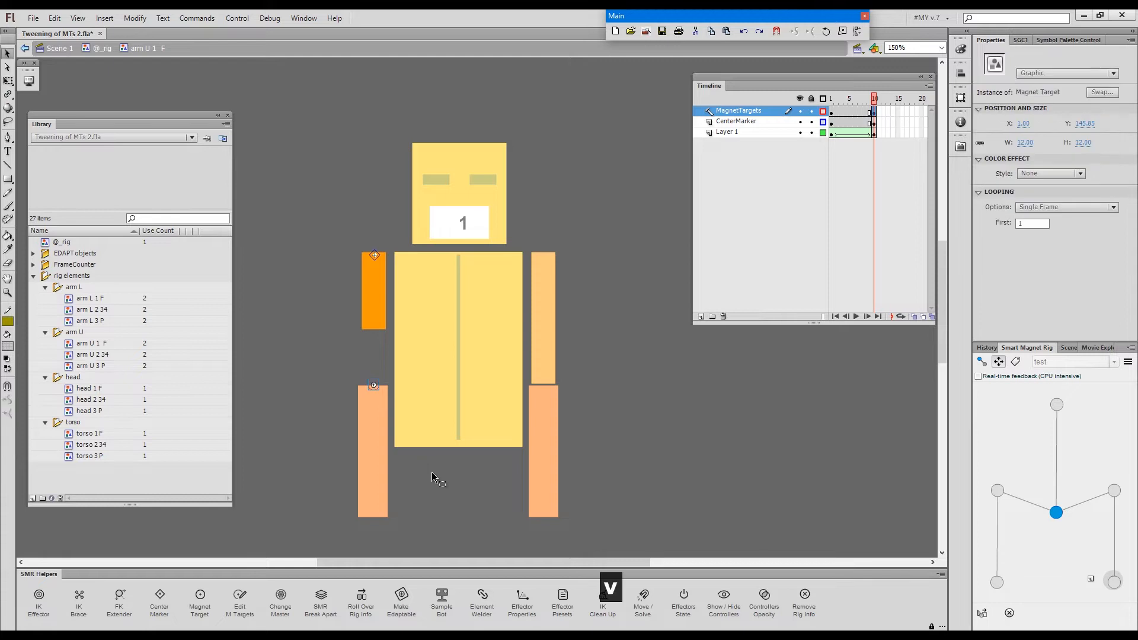
pyautogui.click(438, 504)
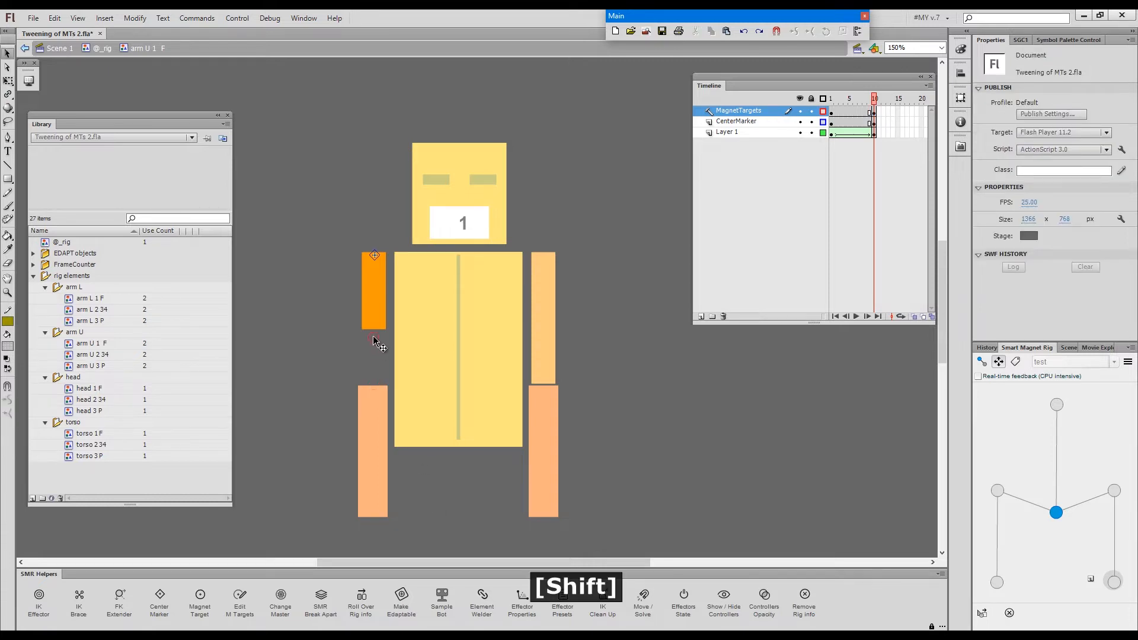
pyautogui.keyDown('shift'); pyautogui.click(374, 333); pyautogui.keyUp('shift')
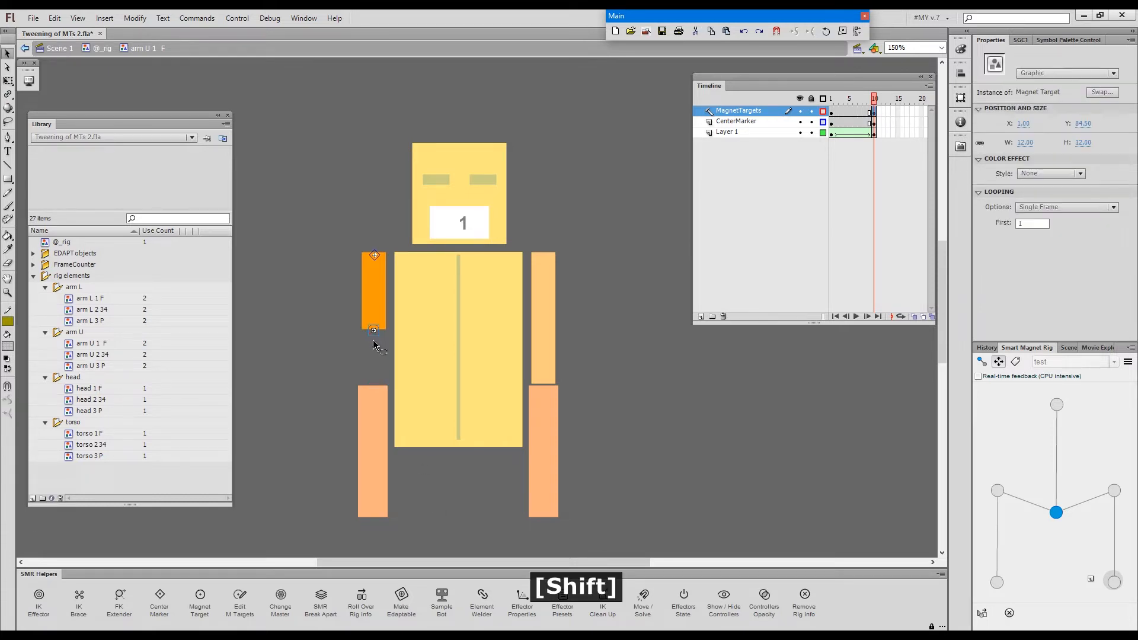
# Apply a classic tween to the MagnetTargets layer between frames 1 and 10, preview it and return to the rig.
pyautogui.click(856, 107)
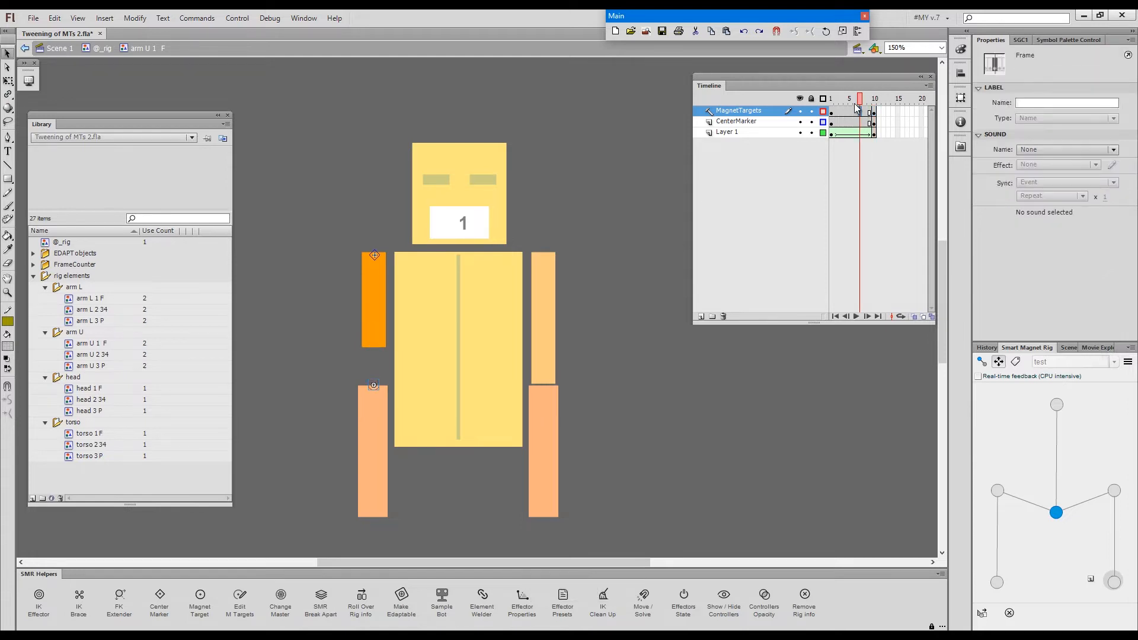
pyautogui.press('4')
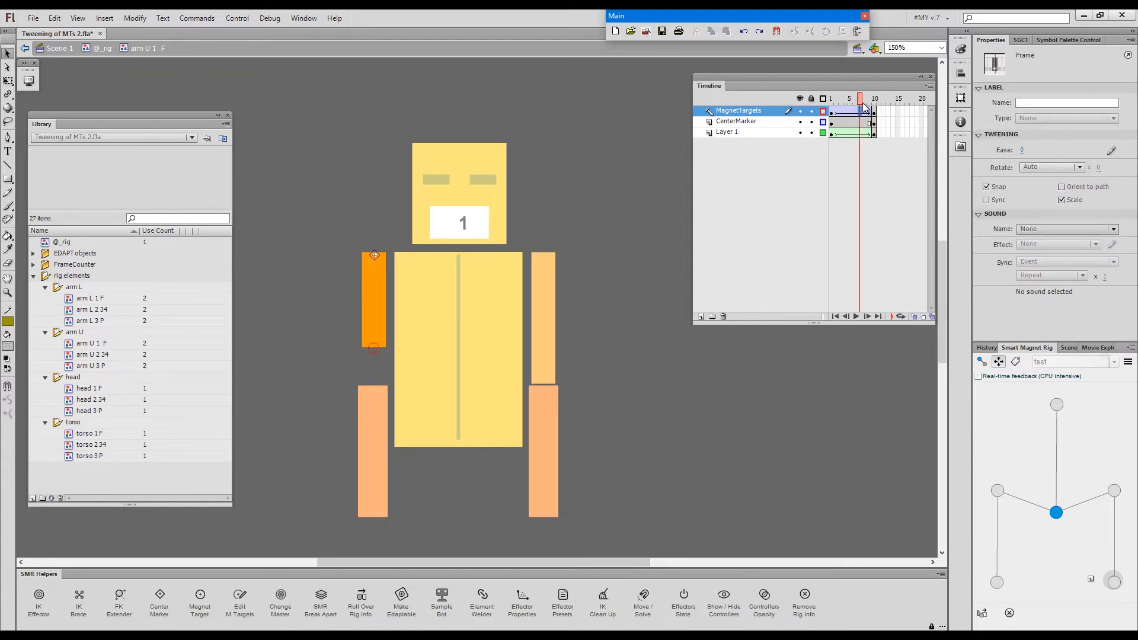
pyautogui.click(831, 112)
pyautogui.moveTo(829, 112)
pyautogui.mouseDown()
pyautogui.moveTo(867, 112)
pyautogui.moveTo(848, 114)
pyautogui.mouseUp()
pyautogui.doubleClick(635, 287)
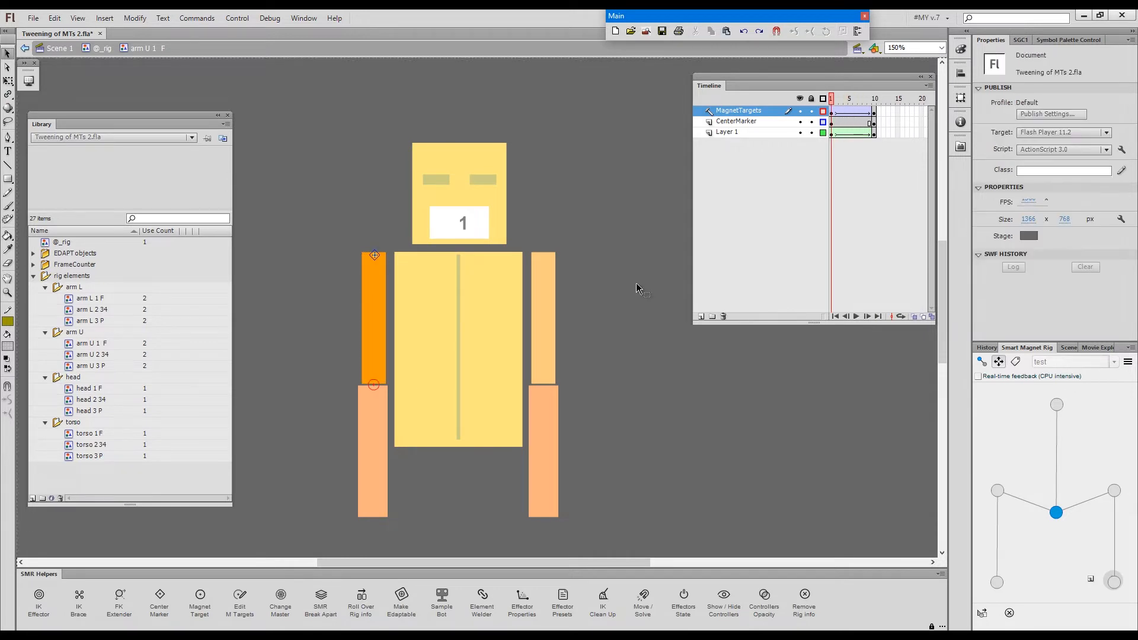
pyautogui.click(840, 112)
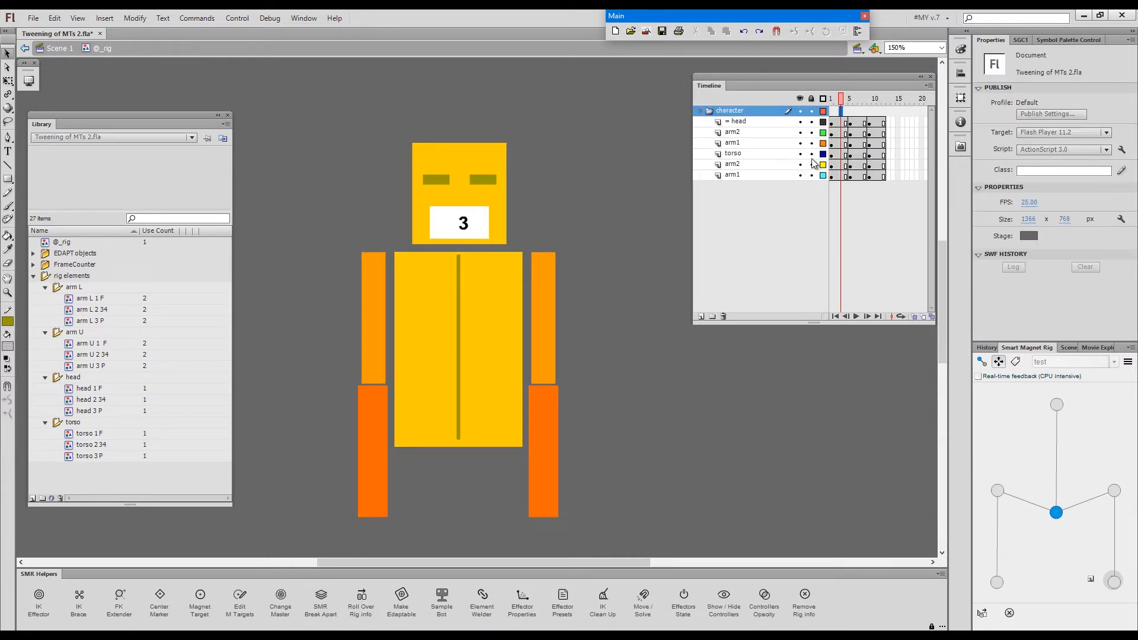
# Insert keyframes on all character layers at frame 3, then tilt the torso and bend the arm on the MagnetTargets-equipped rig into a test pose.
pyautogui.press('F6')
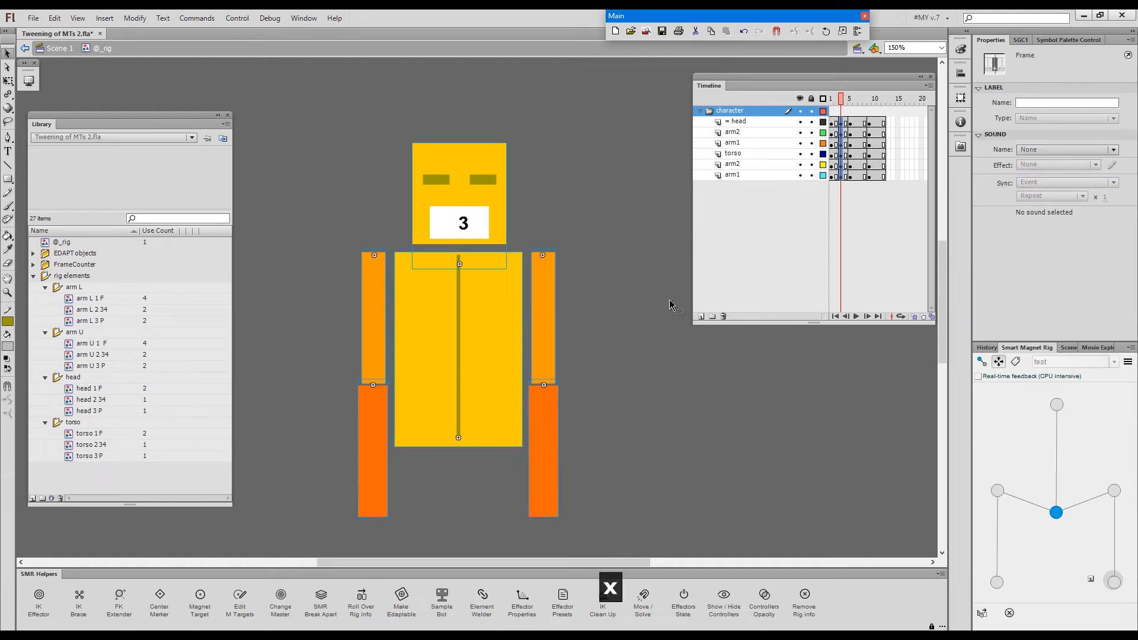
pyautogui.press('g')
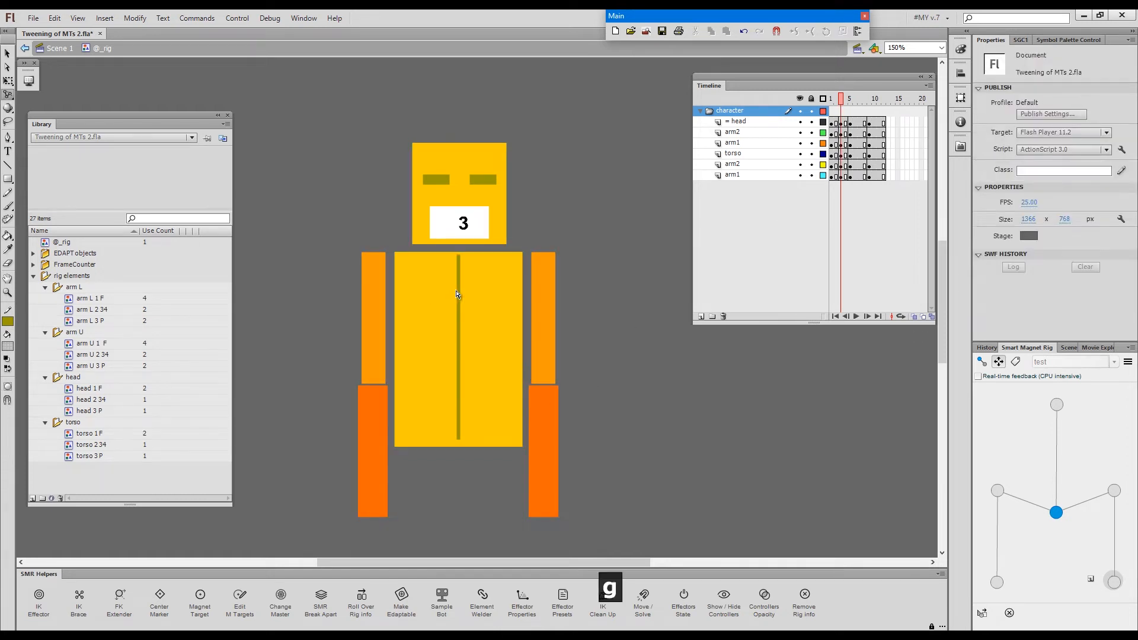
pyautogui.moveTo(474, 288); pyautogui.dragTo(486, 287)
pyautogui.moveTo(397, 310); pyautogui.dragTo(358, 331)
pyautogui.moveTo(324, 415); pyautogui.dragTo(388, 374)
pyautogui.moveTo(355, 313); pyautogui.dragTo(375, 317)
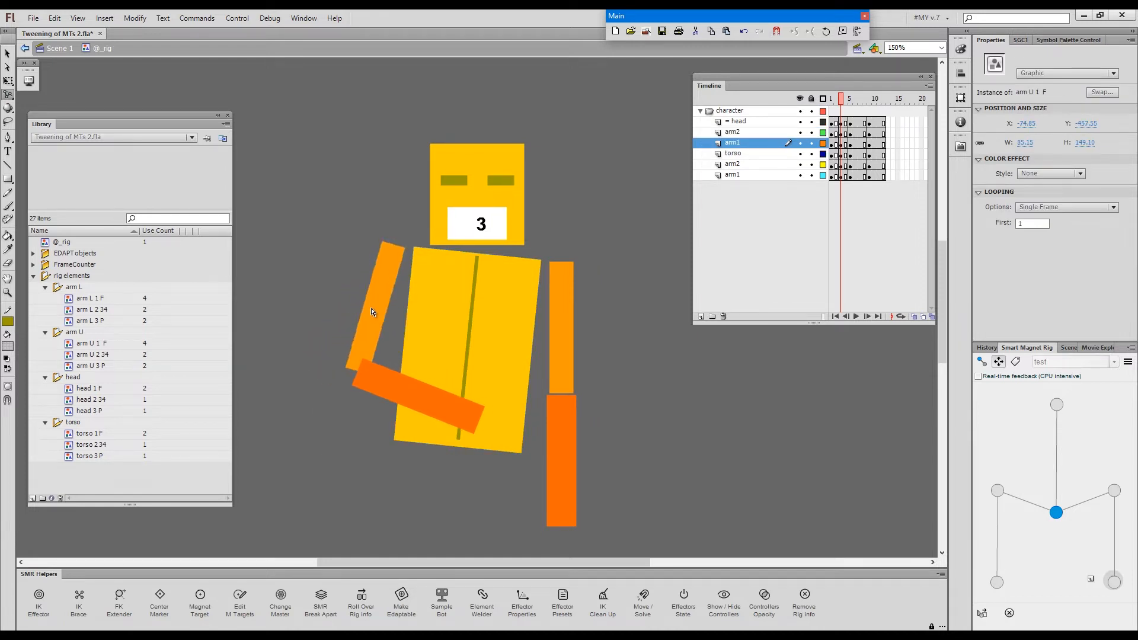
pyautogui.moveTo(422, 389); pyautogui.dragTo(426, 374)
pyautogui.moveTo(370, 315); pyautogui.dragTo(375, 322)
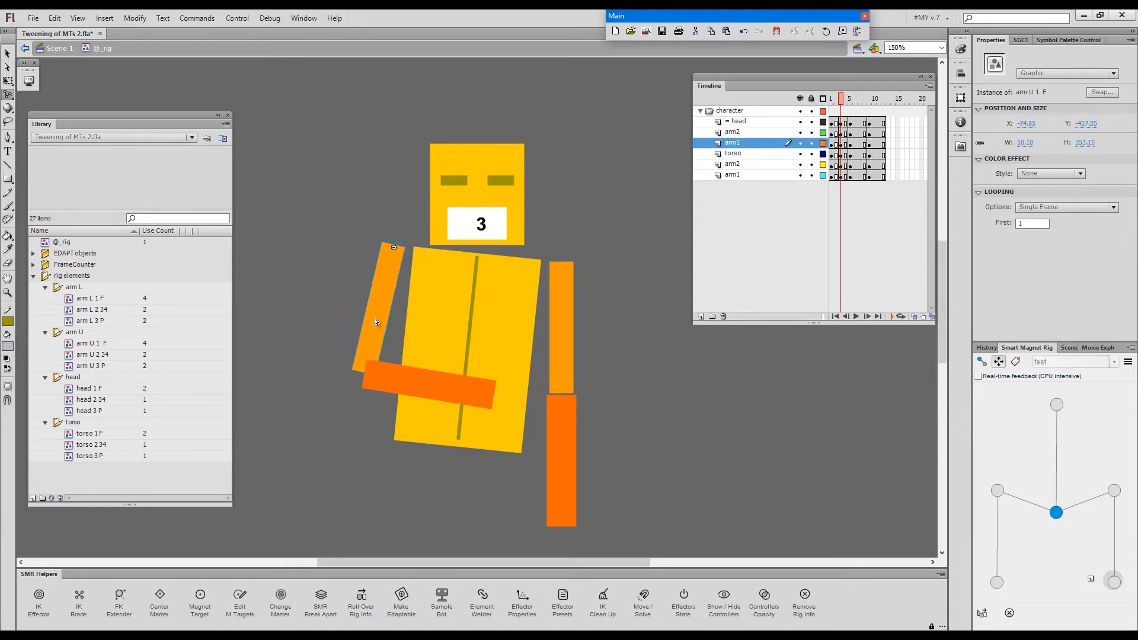
# Set the posed upper arm's graphic symbol to frame 7, reposition the shortened arm, and inspect its tweened magnet target inside the symbol.
pyautogui.hotkey('shift', '.')
pyautogui.hotkey('shift', '.')
pyautogui.hotkey('shift', '.')
pyautogui.hotkey('shift', '.')
pyautogui.moveTo(373, 305)
pyautogui.mouseDown()
pyautogui.moveTo(341, 375)
pyautogui.moveTo(357, 340)
pyautogui.moveTo(426, 348)
pyautogui.mouseUp()
pyautogui.press('q')
pyautogui.press('g')
pyautogui.press('v')
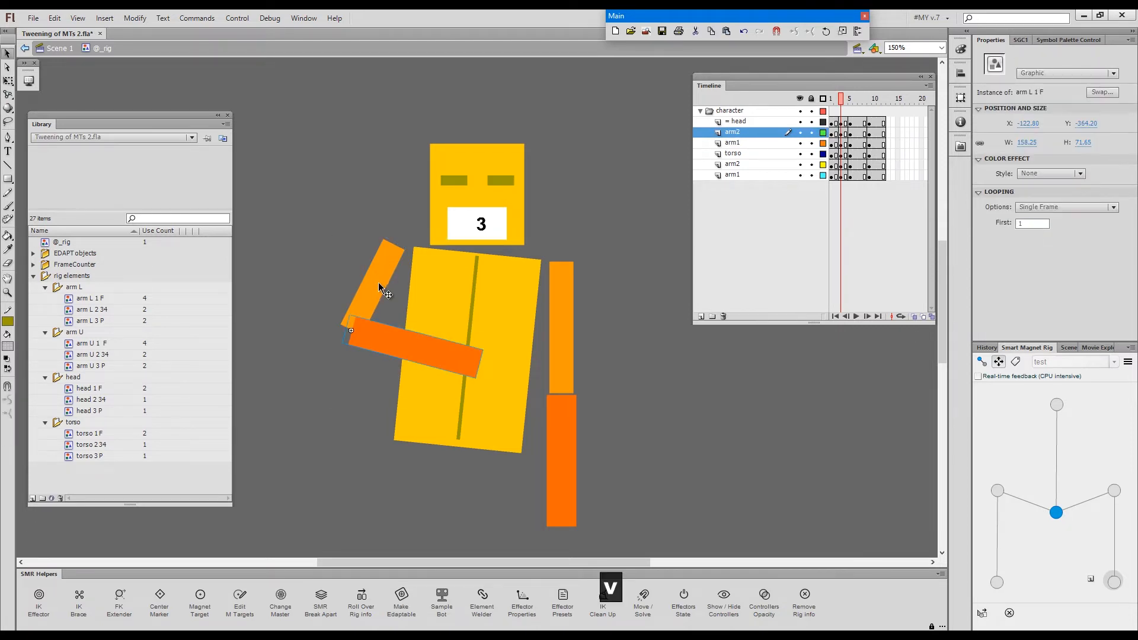
pyautogui.doubleClick(378, 284)
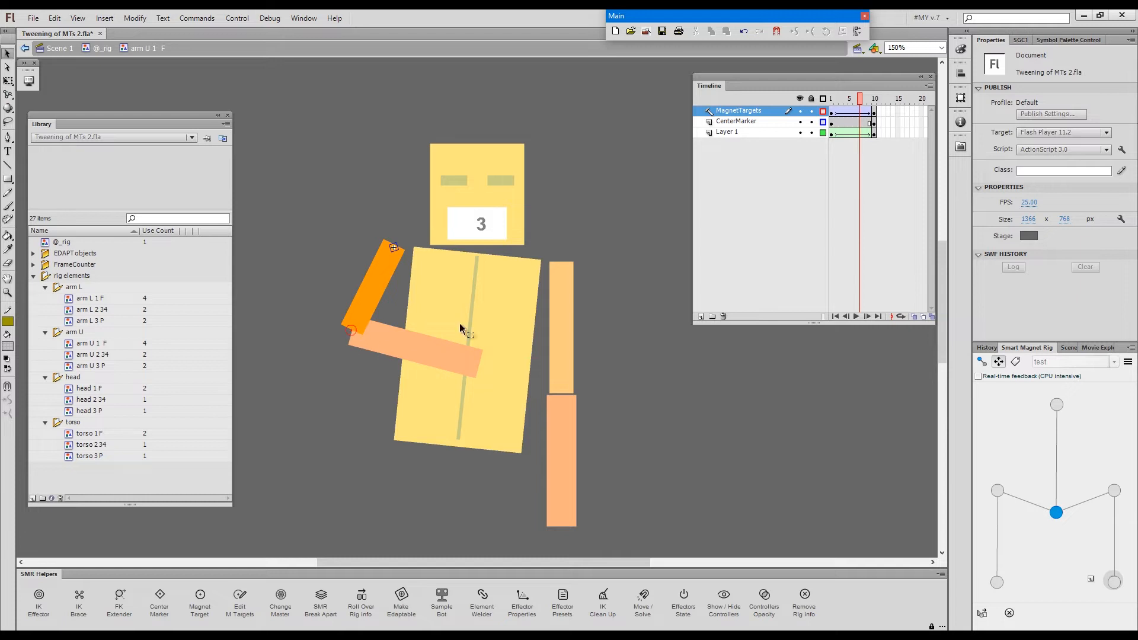
pyautogui.doubleClick(650, 280)
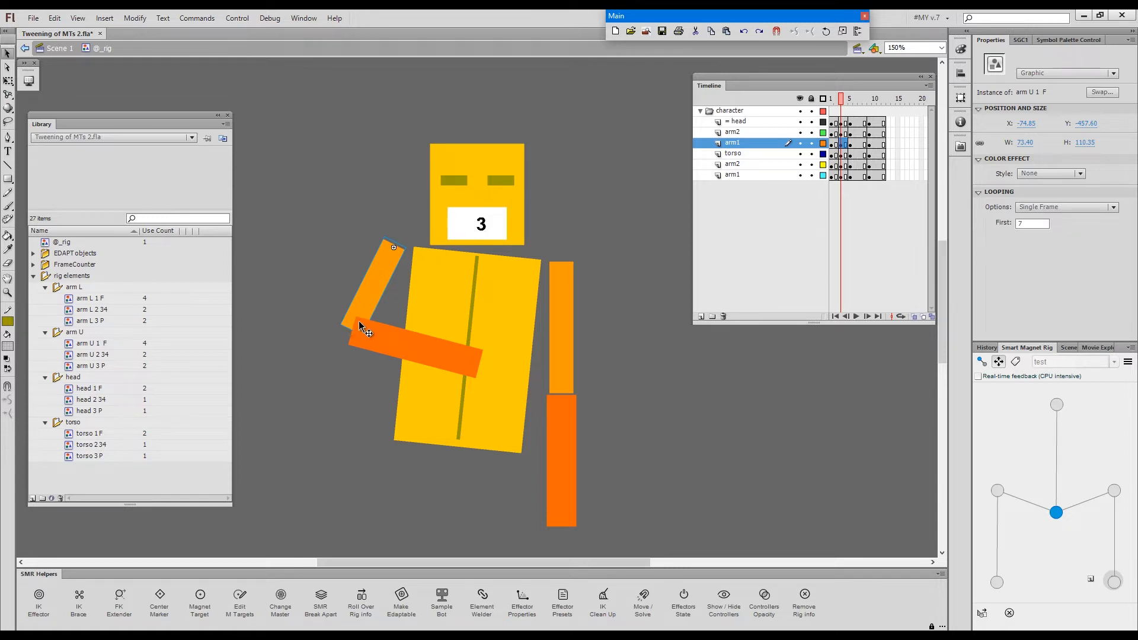
# Clear the test pose's keyframes at frame 3 on all character layers.
pyautogui.moveTo(840, 122); pyautogui.dragTo(835, 179)
pyautogui.hotkey('shift', 'x')
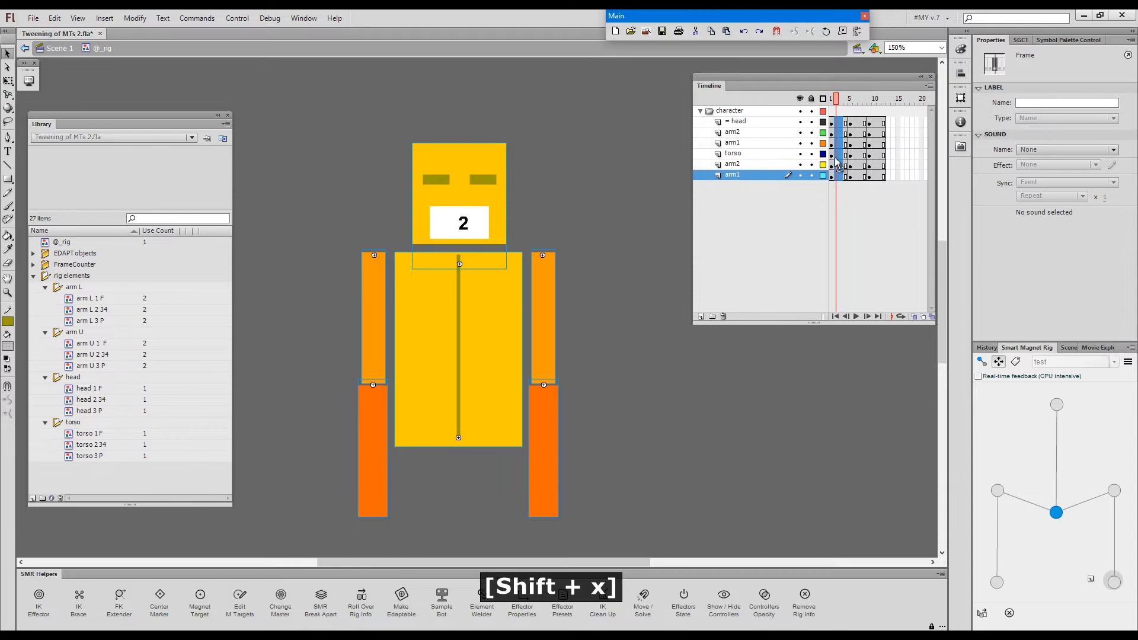
# Roll over the rig info of all character elements from frame 1 to frames 2-12.
pyautogui.moveTo(846, 98); pyautogui.dragTo(800, 115)
pyautogui.hotkey('ctrl', 'a')
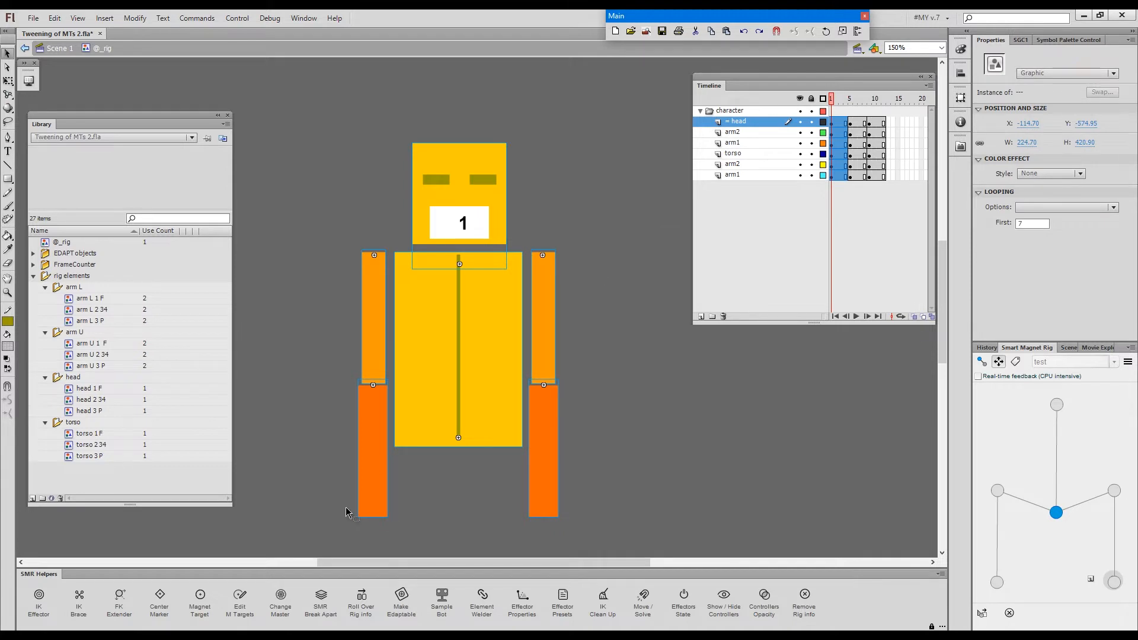
pyautogui.click(363, 601)
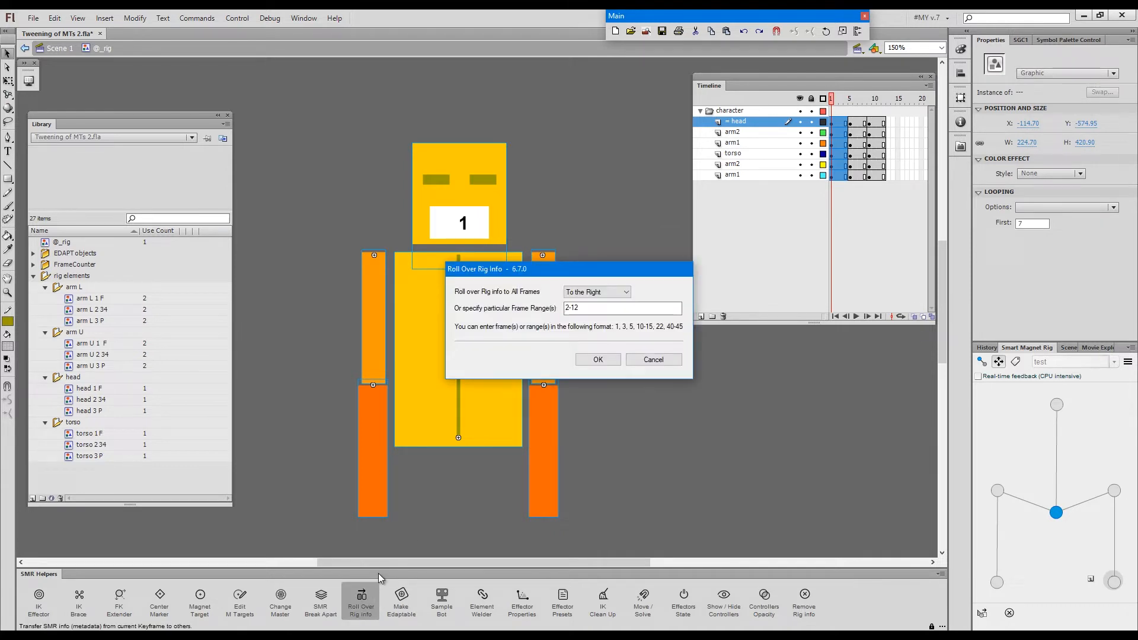
pyautogui.click(597, 360)
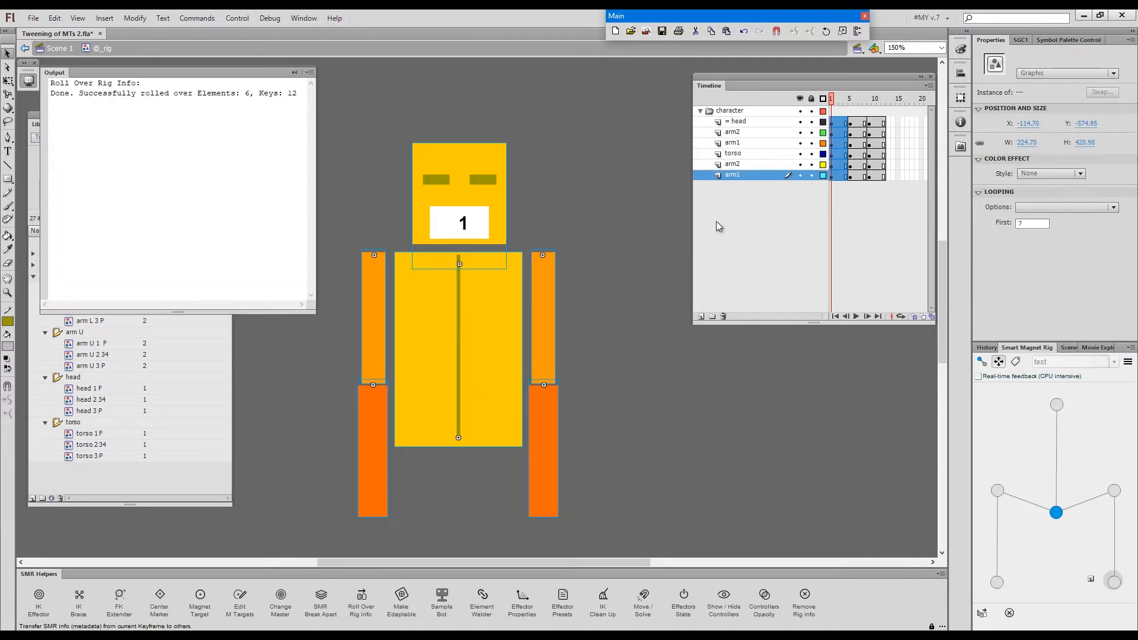
# Refresh the Smart Magnet Rig controller map at the frame 5 and frame 9 keyframes to check the transferred rig.
pyautogui.click(850, 100)
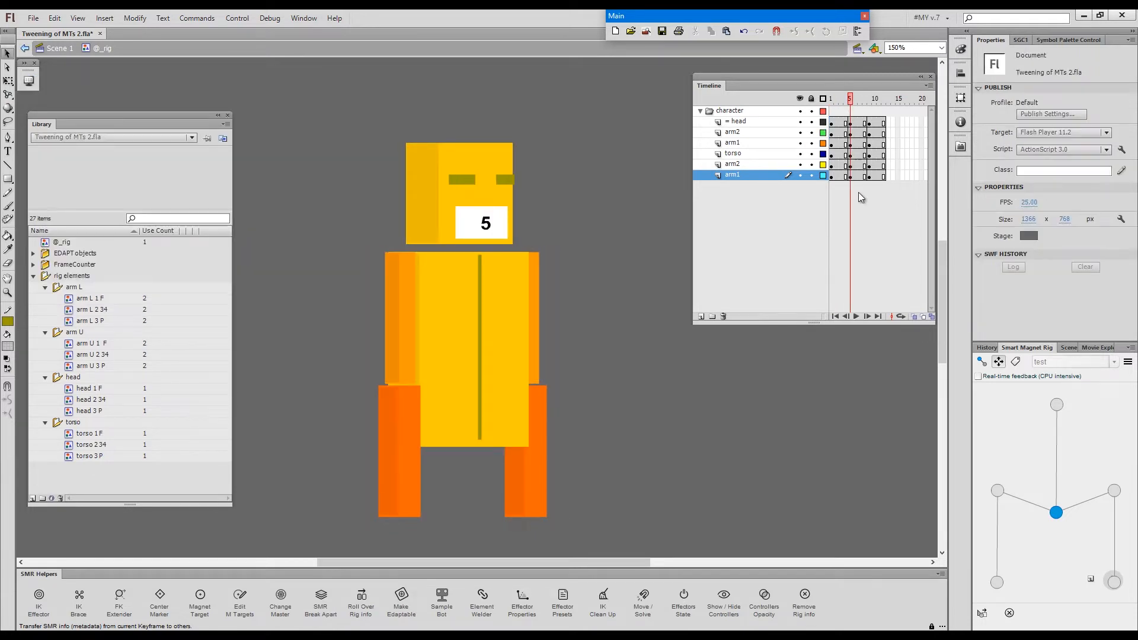
pyautogui.click(982, 613)
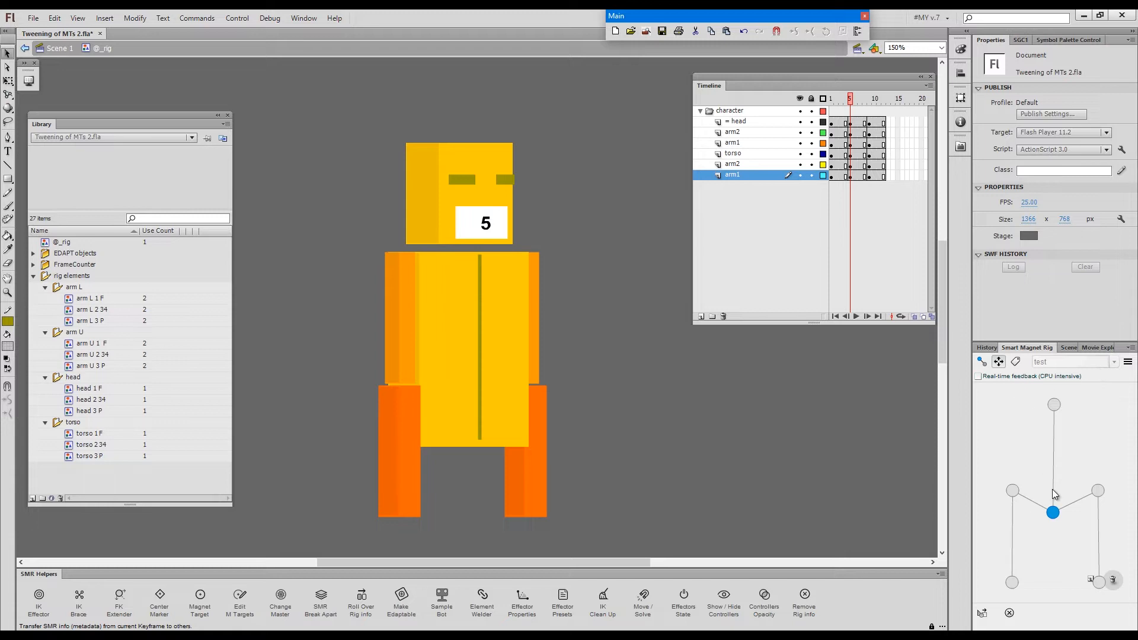
pyautogui.click(871, 105)
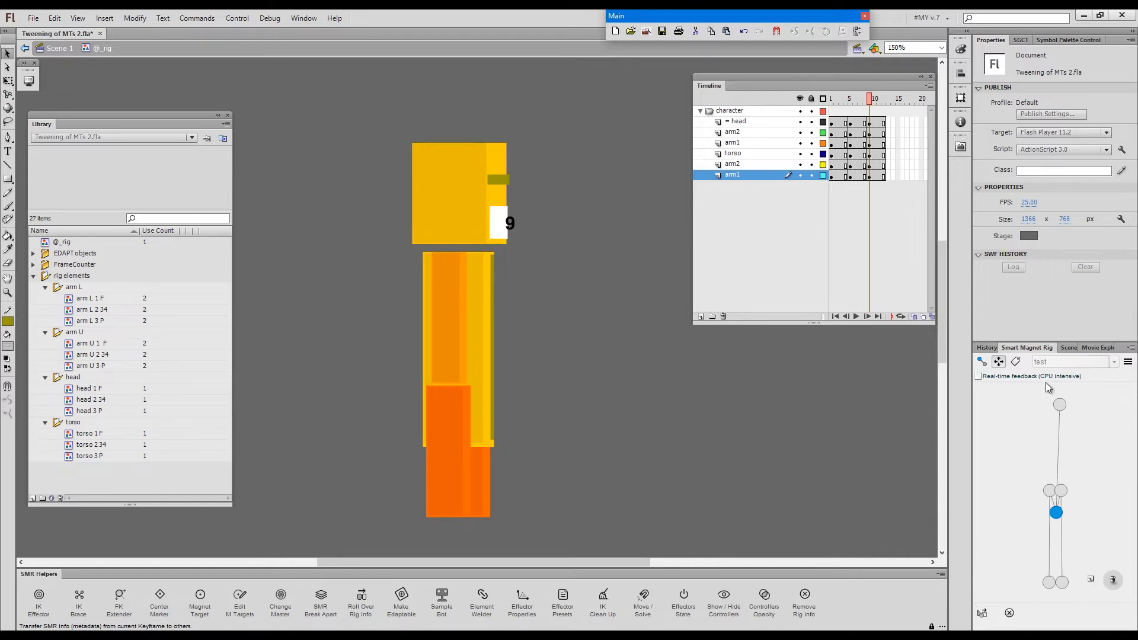
# Copy the MagnetTargets layer from the arm U 1 F symbol at frame 1 into the arm U 2 34 symbol at frame 5.
pyautogui.moveTo(869, 99); pyautogui.dragTo(835, 100)
pyautogui.press(',')
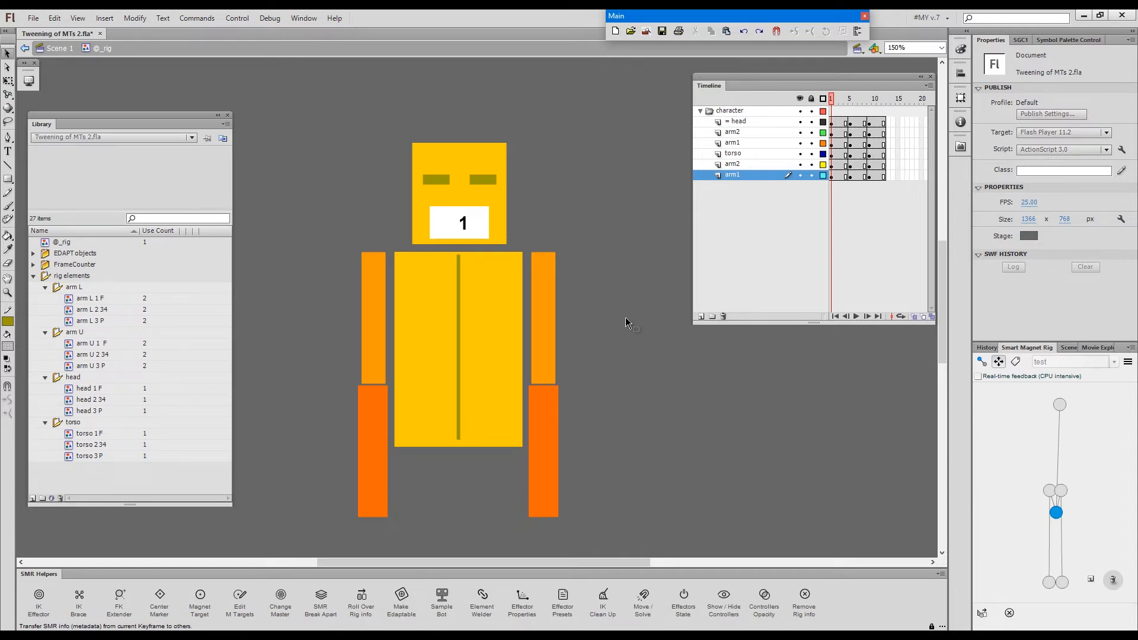
pyautogui.click(548, 347)
pyautogui.doubleClick(547, 350)
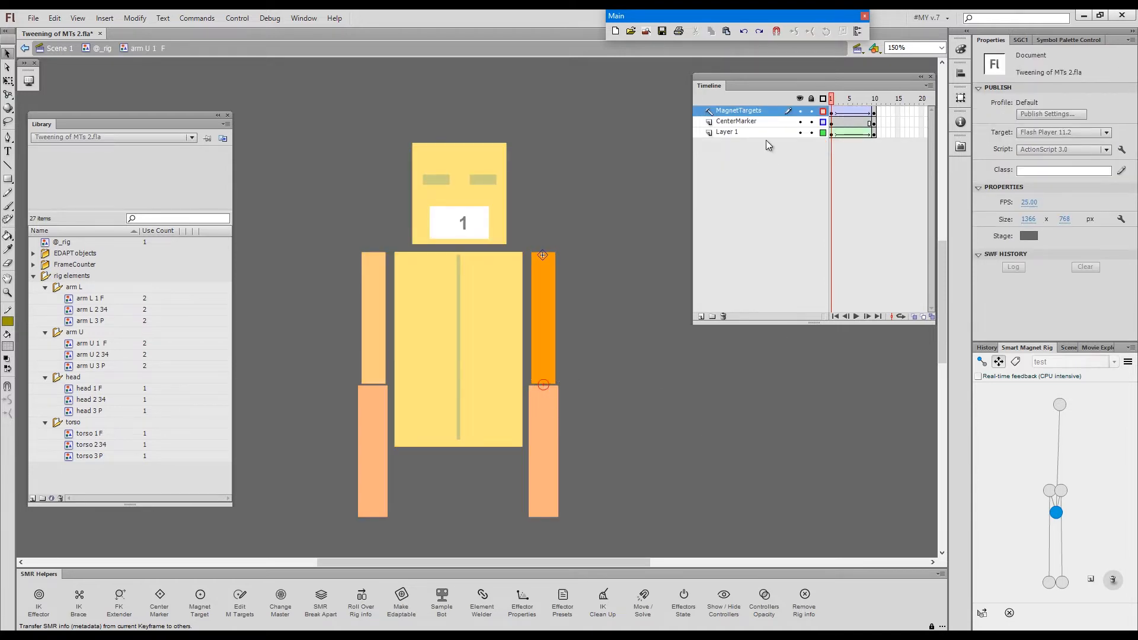
pyautogui.rightClick(759, 111)
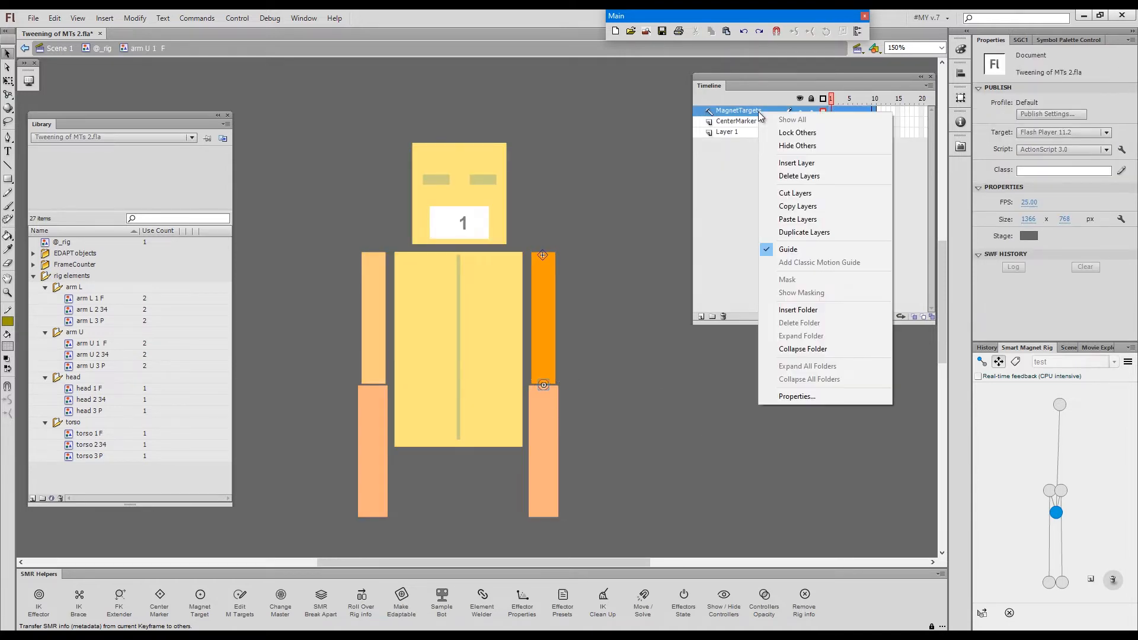
pyautogui.click(808, 211)
pyautogui.doubleClick(652, 200)
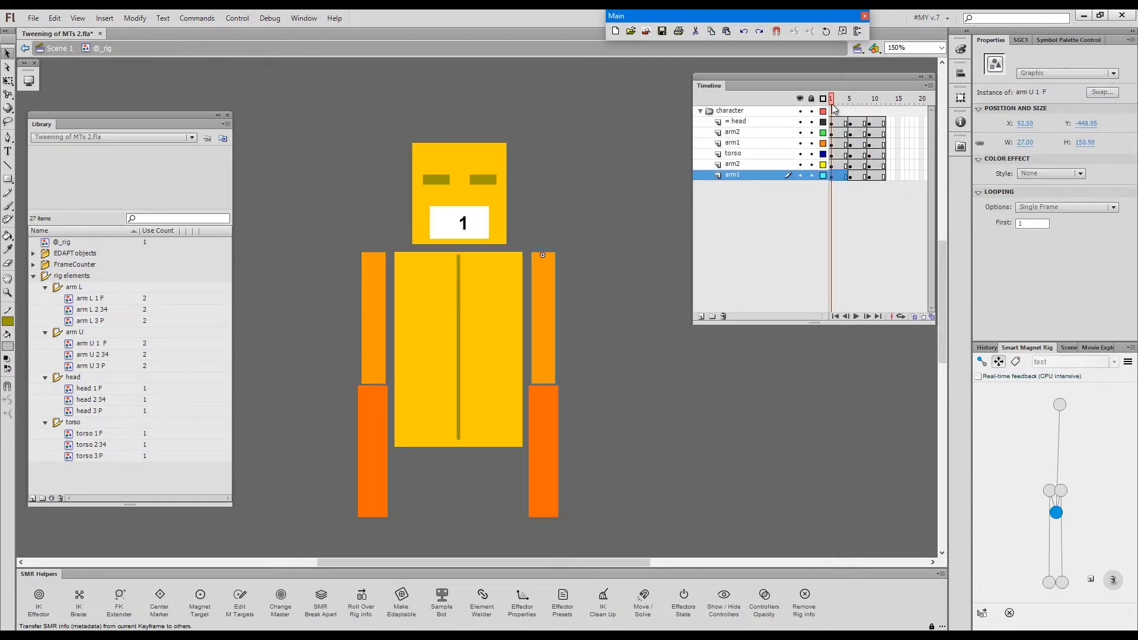
pyautogui.click(849, 100)
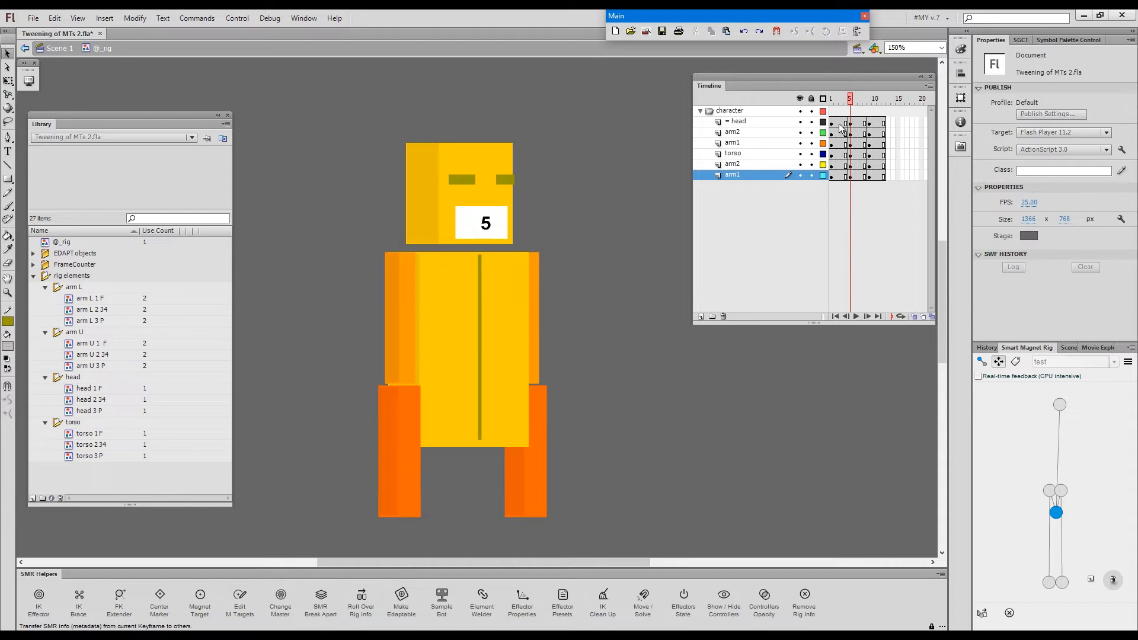
pyautogui.doubleClick(401, 322)
pyautogui.rightClick(759, 110)
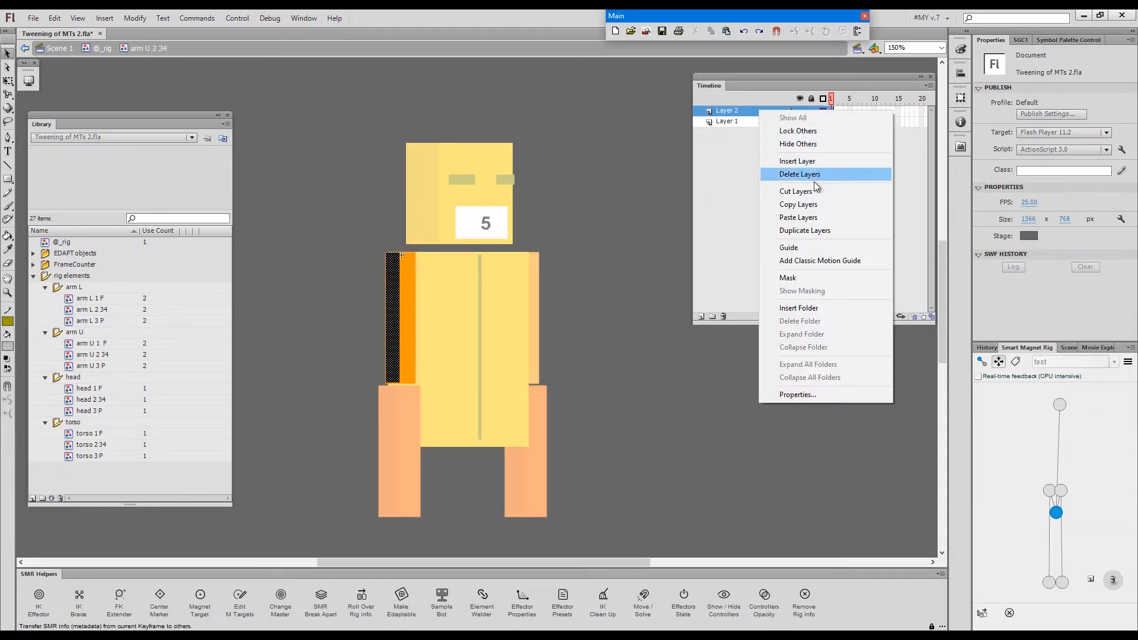
pyautogui.click(815, 218)
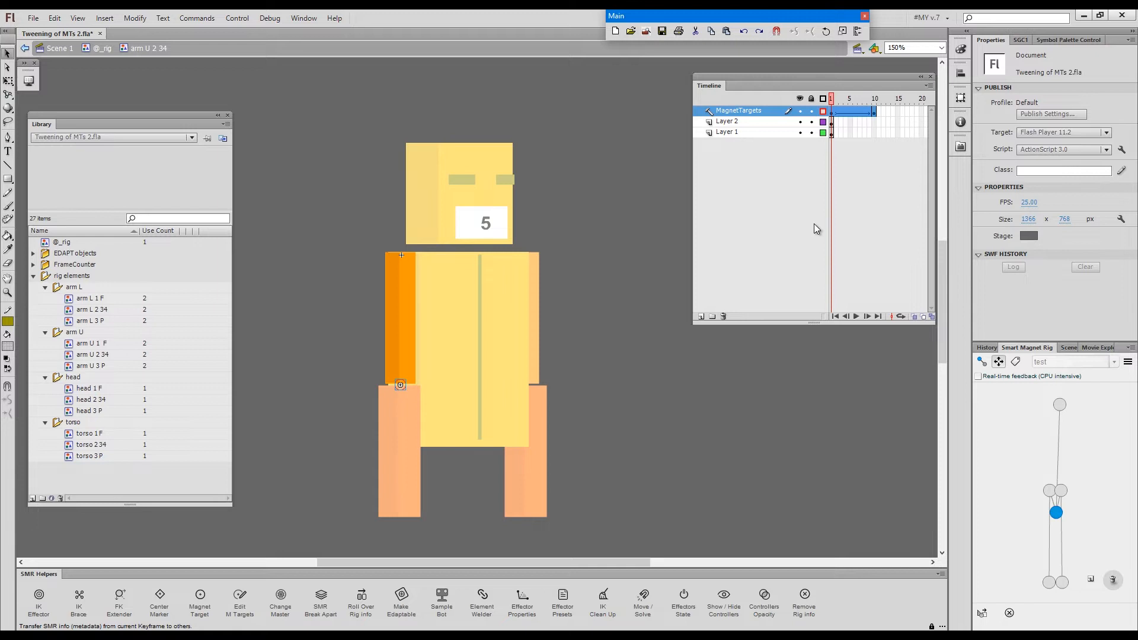
# Trim the pasted MagnetTargets layer in arm U 2 34 to frame 1 and remove its classic tween.
pyautogui.click(840, 132)
pyautogui.moveTo(842, 135); pyautogui.dragTo(887, 100)
pyautogui.hotkey('shift', 'z')
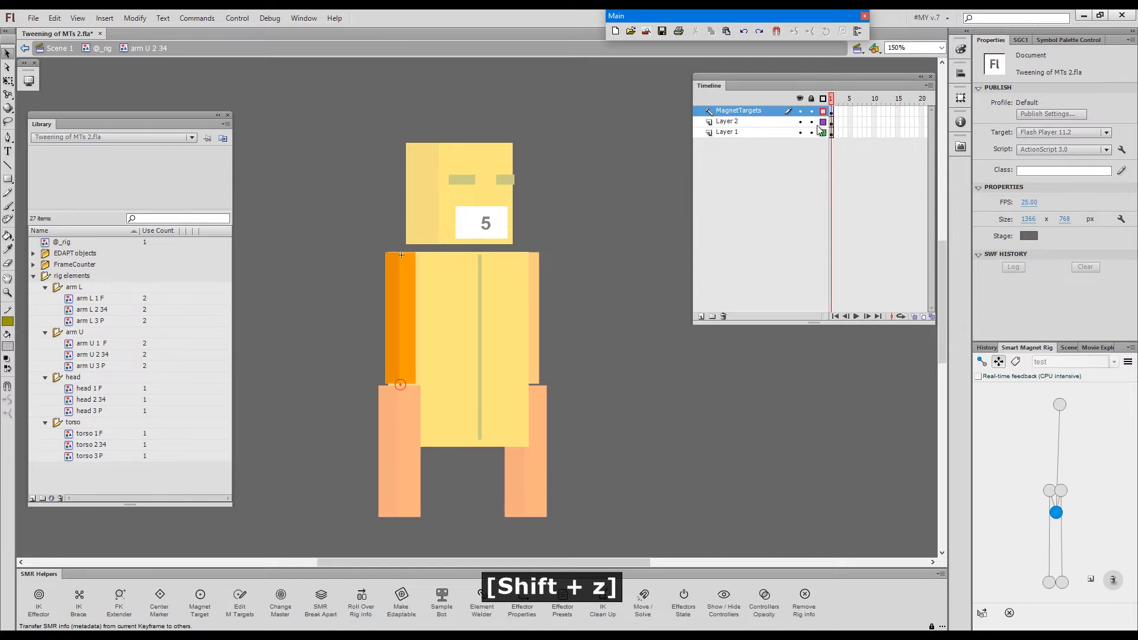
pyautogui.click(831, 109)
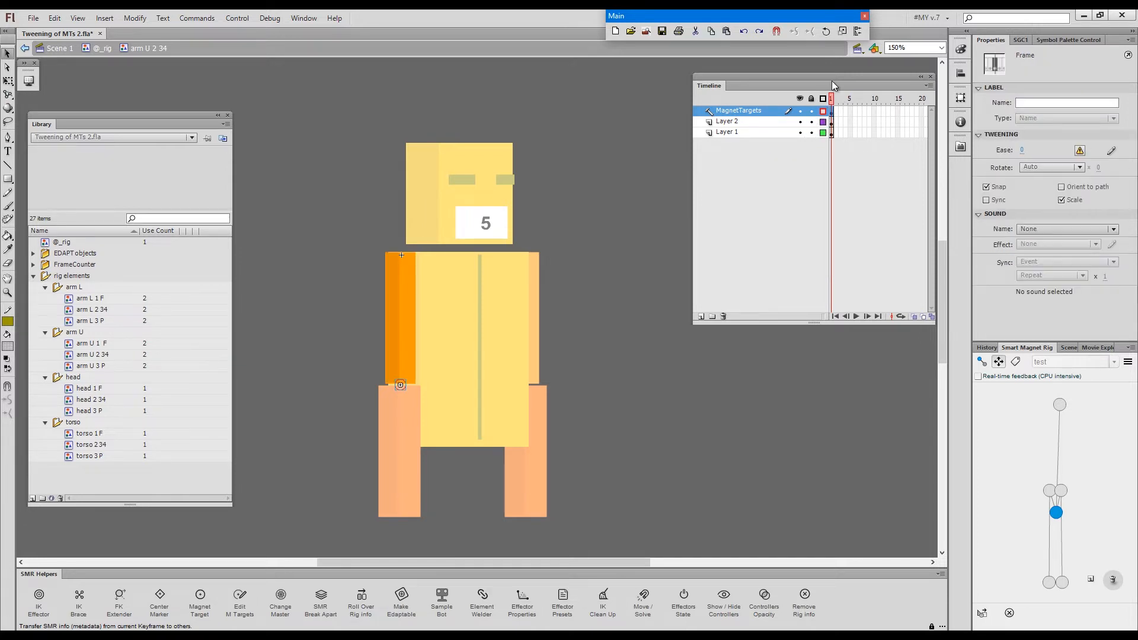
pyautogui.press('5')
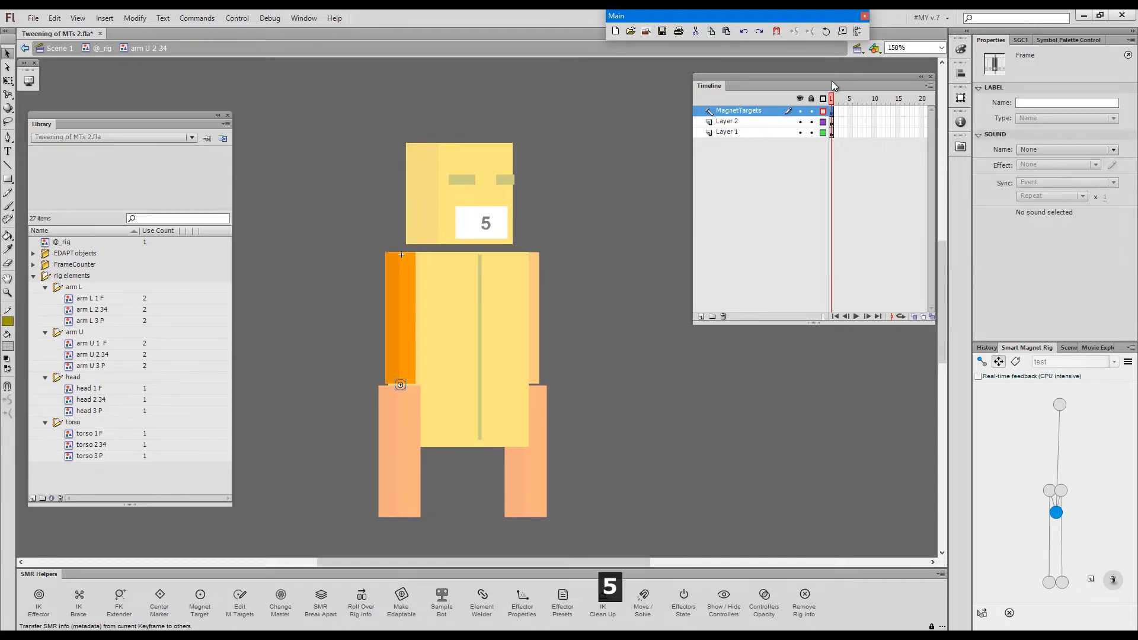
pyautogui.click(713, 173)
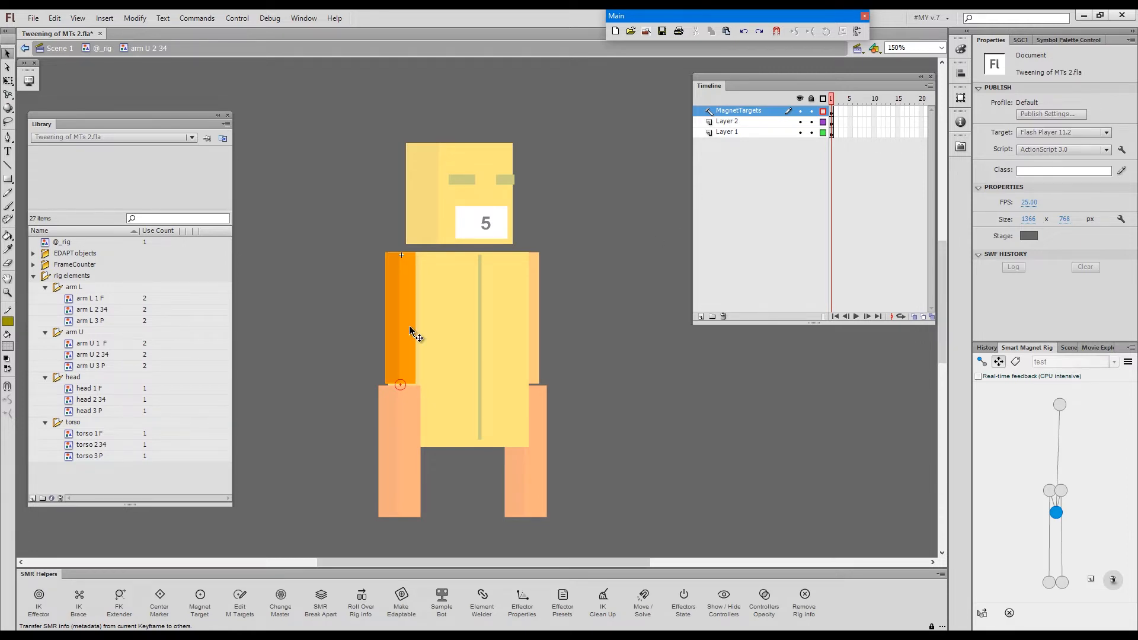
# Copy the single-frame MagnetTargets layer into the arm U 3 P symbol used at frame 9 and return to the rig.
pyautogui.rightClick(733, 110)
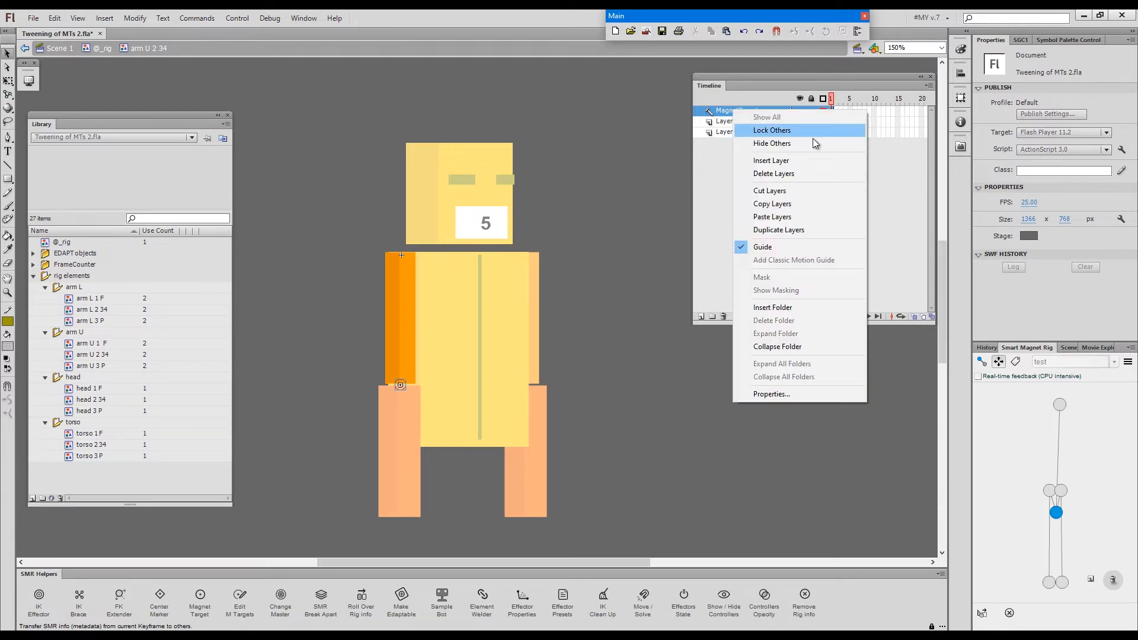
pyautogui.click(837, 203)
pyautogui.doubleClick(653, 229)
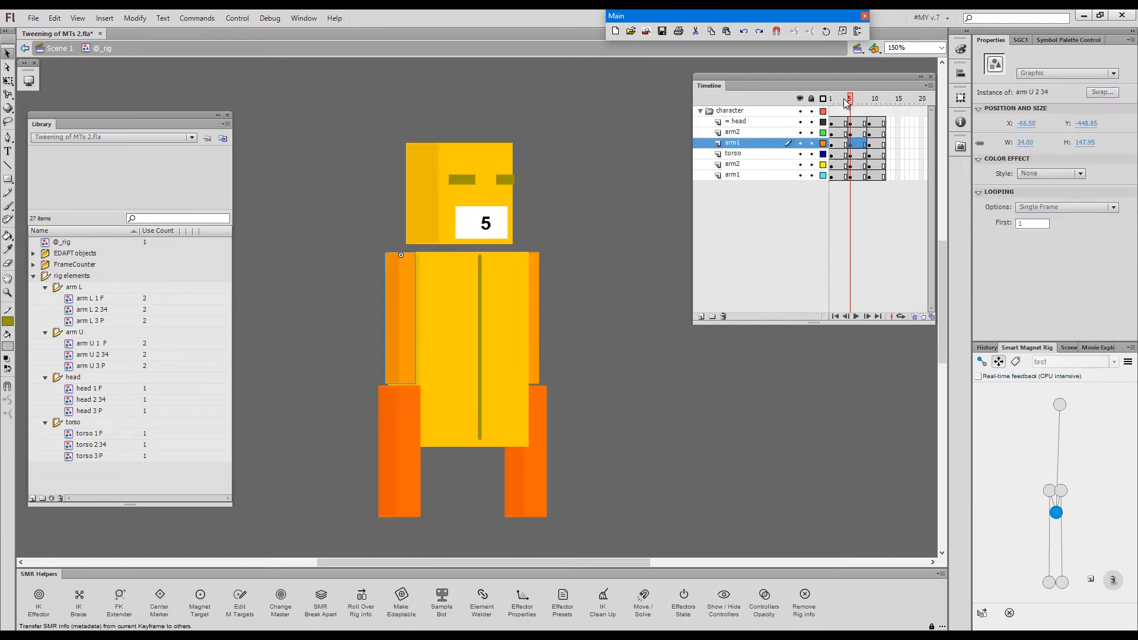
pyautogui.click(868, 99)
pyautogui.click(451, 312)
pyautogui.rightClick(751, 110)
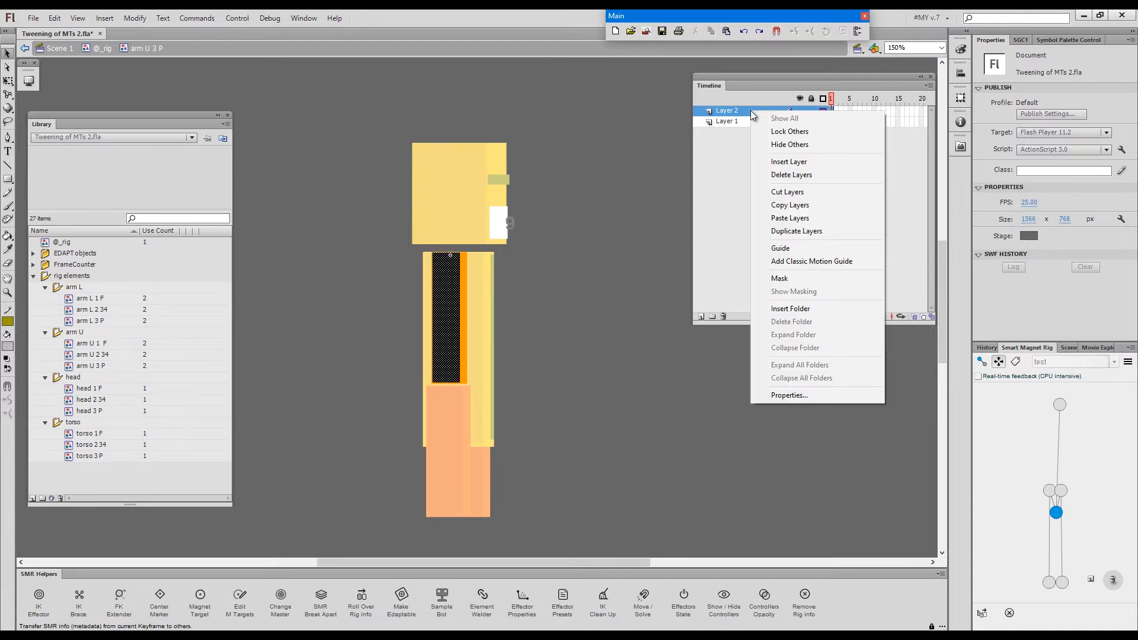
pyautogui.click(813, 217)
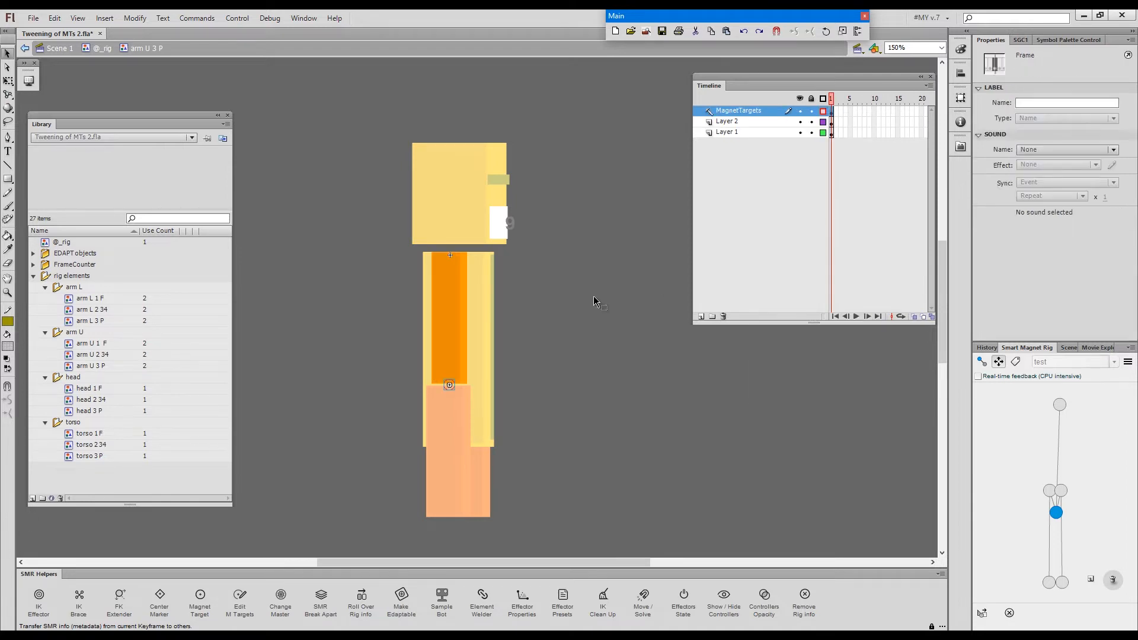
pyautogui.doubleClick(569, 309)
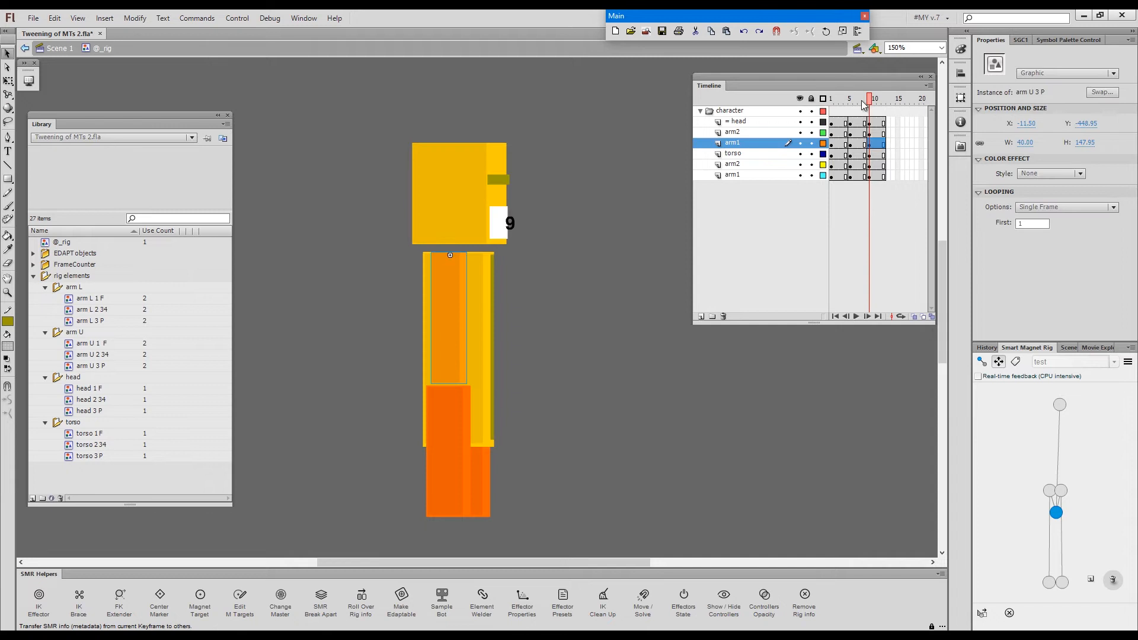
# Open the torso 1 F symbol from frame 1 for editing and add two new layers above MagnetTargets.
pyautogui.click(832, 98)
pyautogui.doubleClick(482, 347)
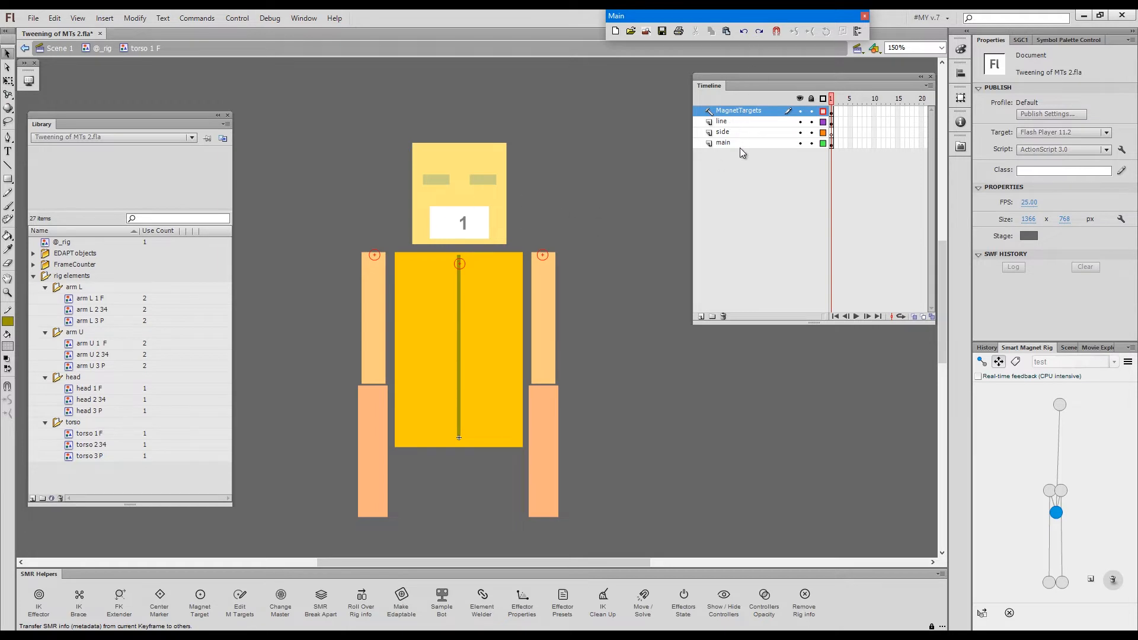
pyautogui.click(701, 316)
pyautogui.click(701, 317)
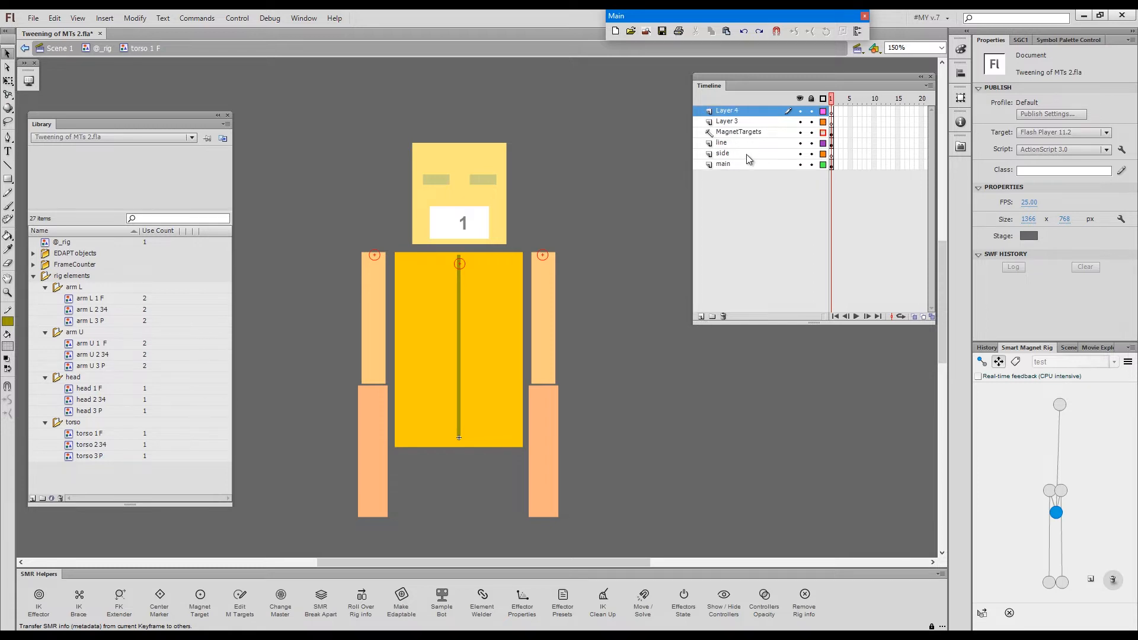
# Move the neck magnet target from the MagnetTargets layer to Layer 3 in torso 1 F, keeping it in place.
pyautogui.click(464, 267)
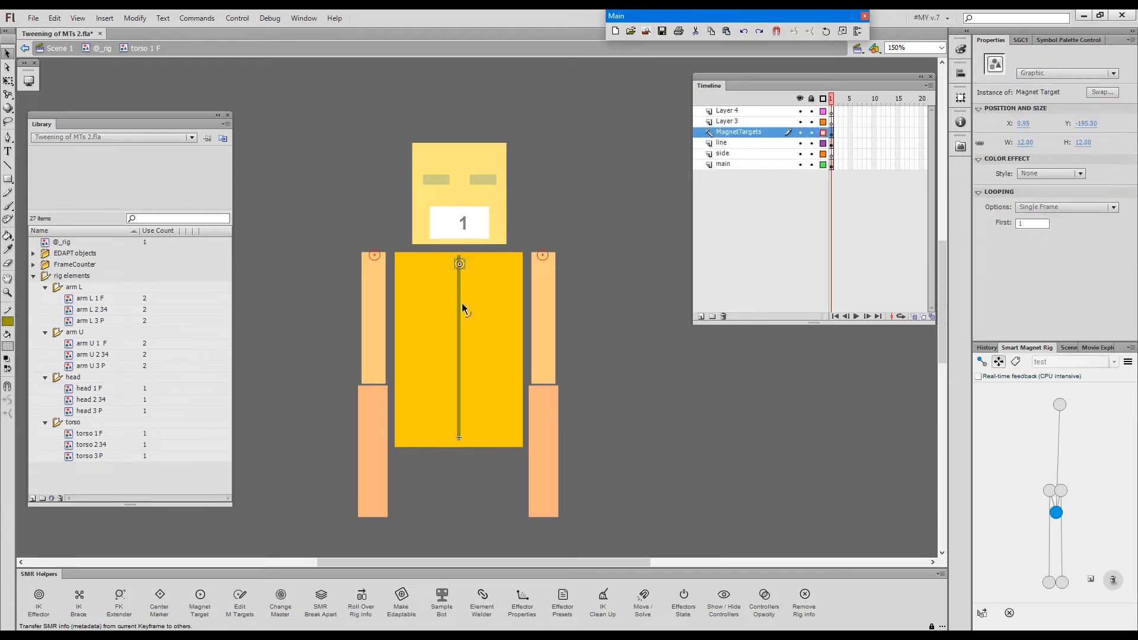
pyautogui.hotkey('ctrl', 'x')
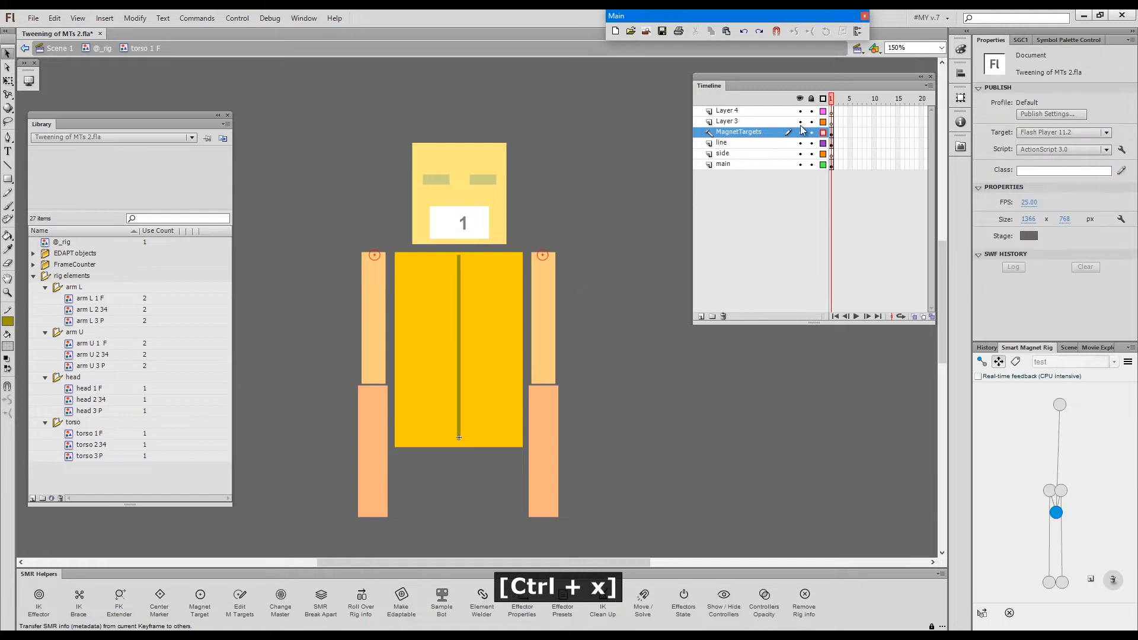
pyautogui.click(830, 121)
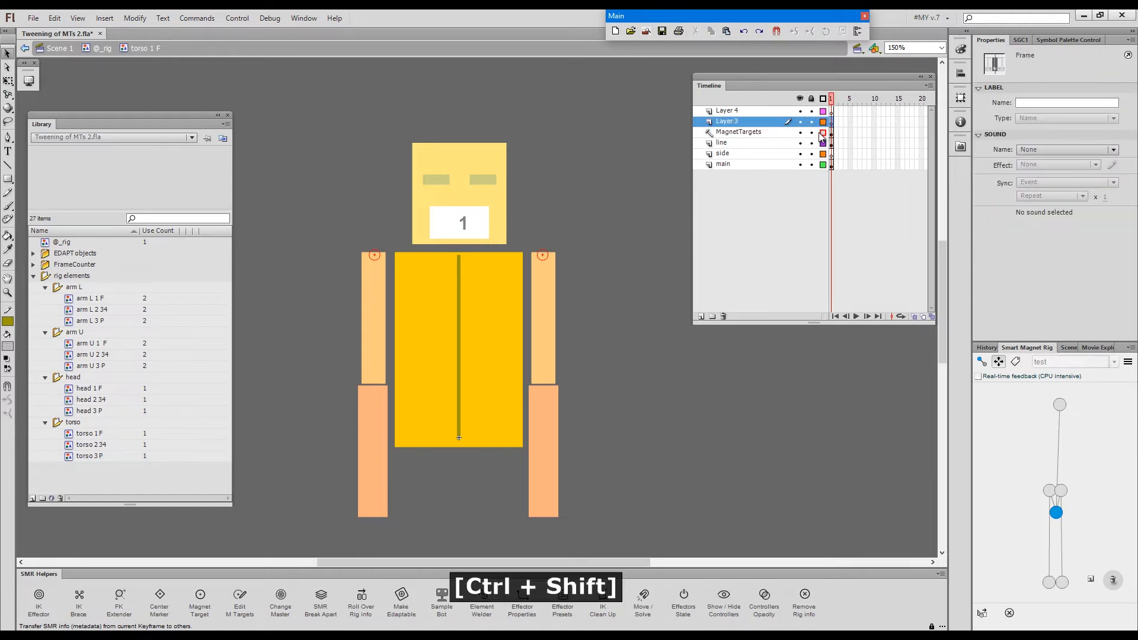
pyautogui.hotkey('ctrl', 'shift', 'v')
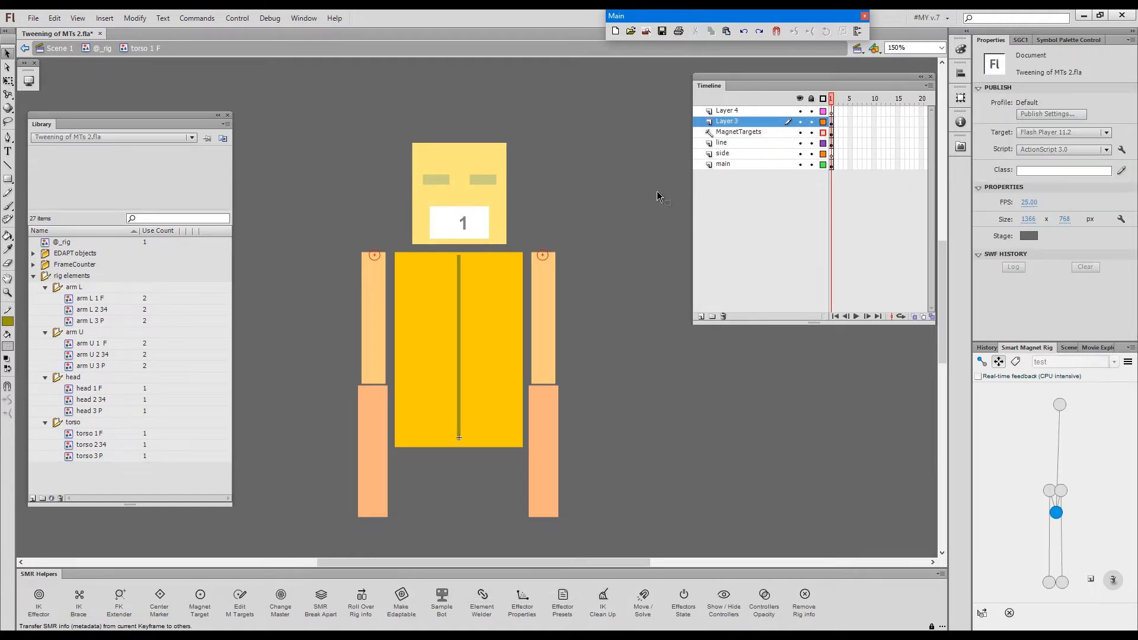
pyautogui.click(822, 122)
# Move the right-hand shoulder's magnet target from the MagnetTargets layer to Layer 4, keeping it in place.
pyautogui.click(541, 257)
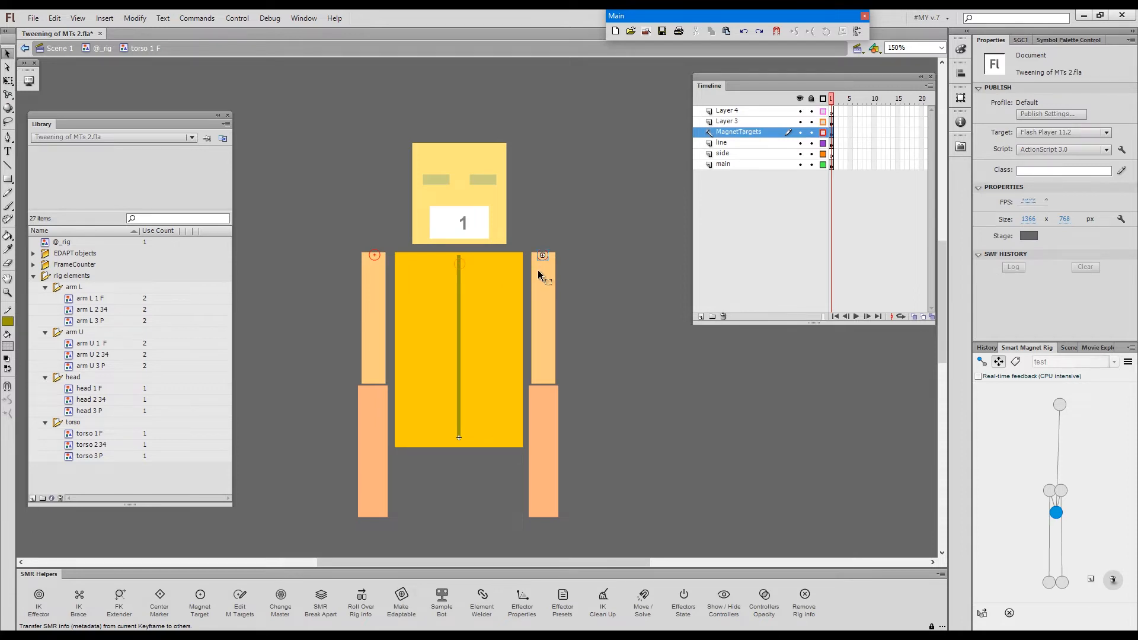
pyautogui.hotkey('ctrl', 'x')
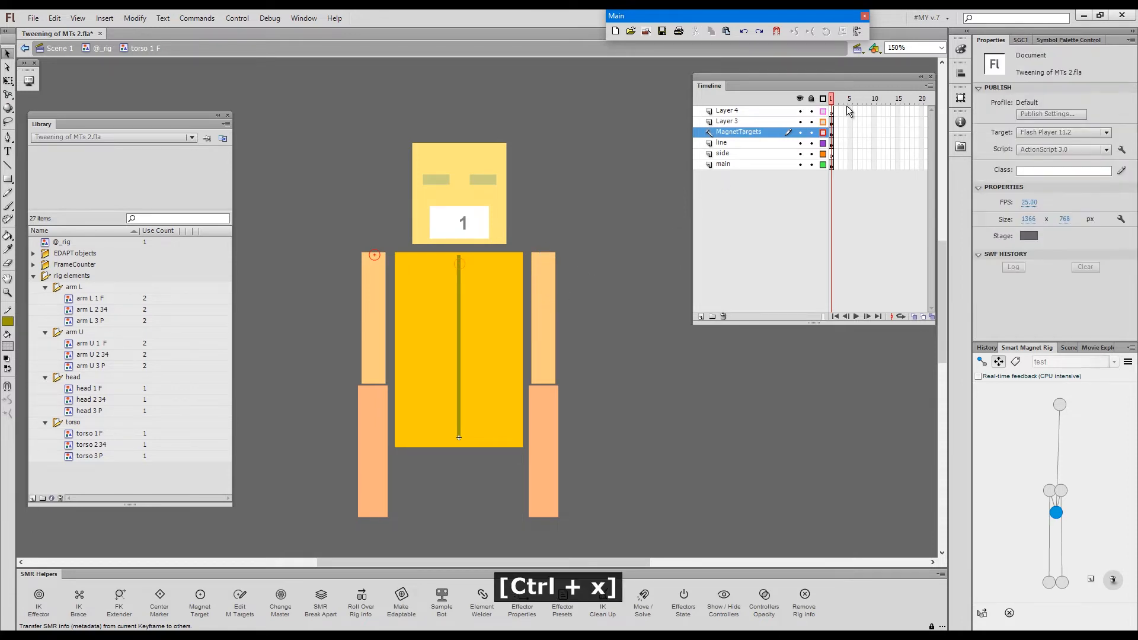
pyautogui.click(830, 112)
pyautogui.hotkey('ctrl', 'shift', 'v')
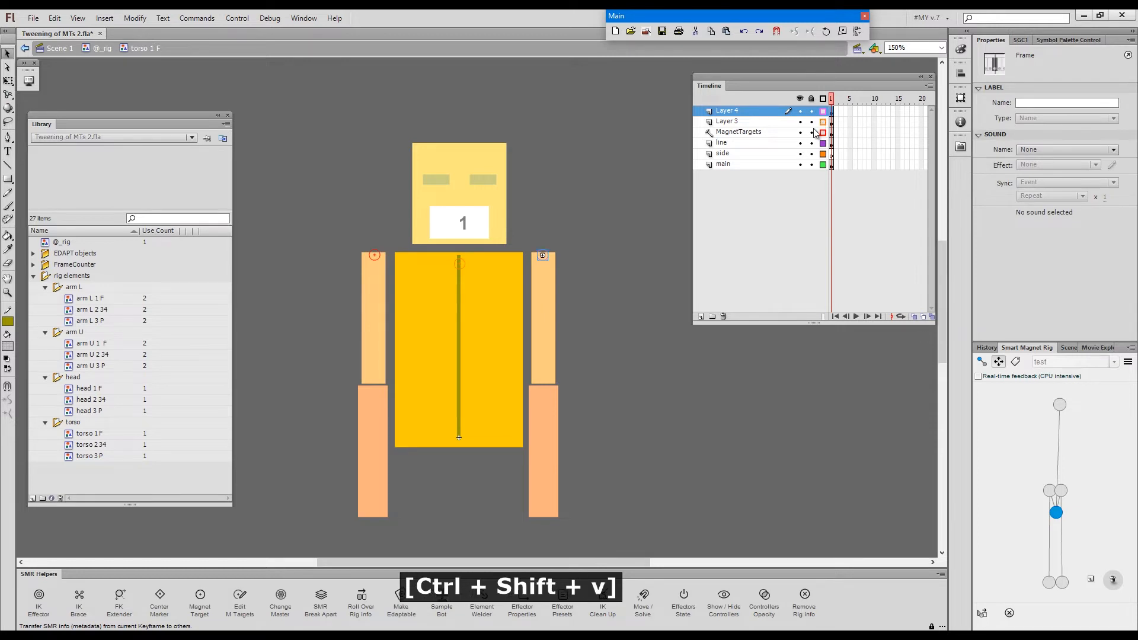
# Rename both Layer 3 and Layer 4 as MagnetTargets by reusing the existing layer's name.
pyautogui.doubleClick(761, 133)
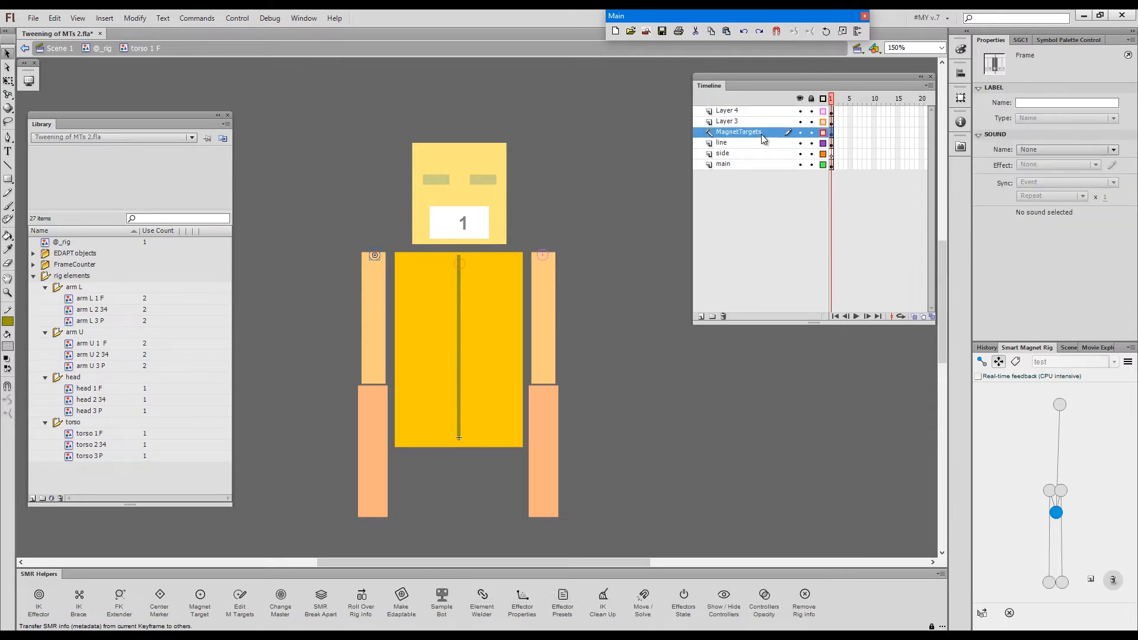
pyautogui.press('ctrl')
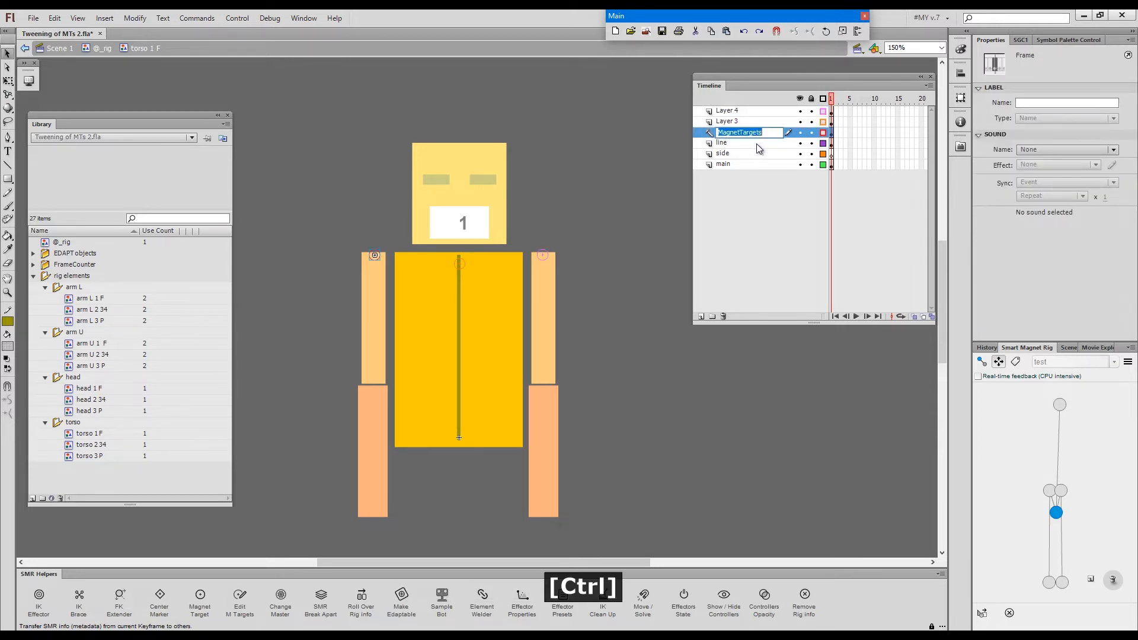
pyautogui.hotkey('ctrl', 'c')
pyautogui.click(754, 126)
pyautogui.doubleClick(754, 123)
pyautogui.moveTo(752, 126); pyautogui.dragTo(693, 131)
pyautogui.hotkey('ctrl', 'v')
pyautogui.doubleClick(740, 111)
pyautogui.hotkey('ctrl', 'v')
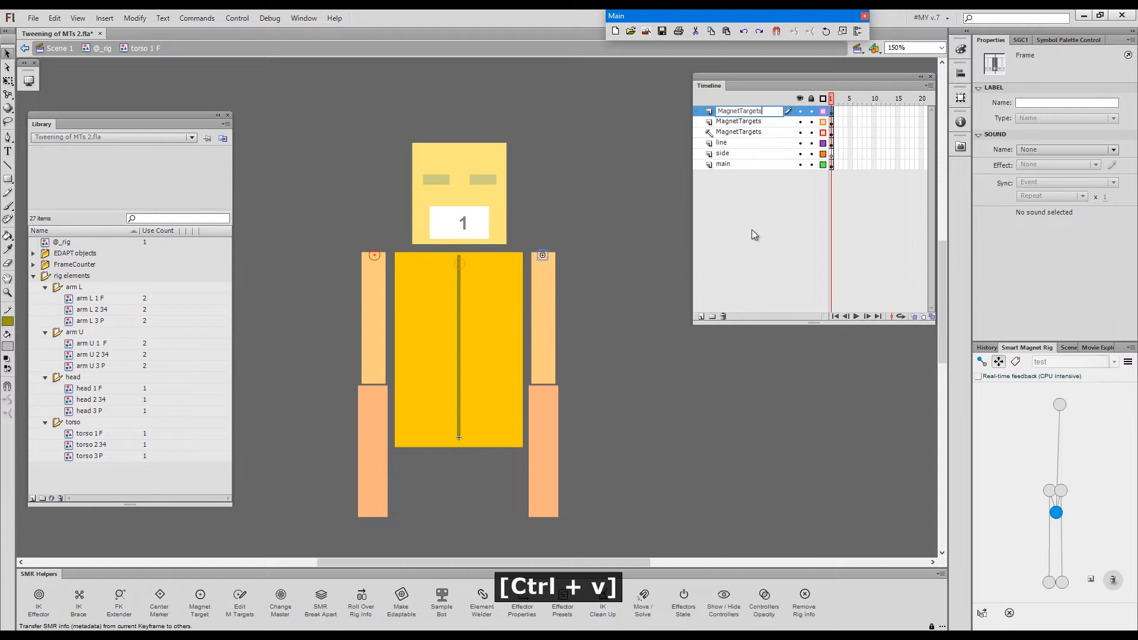
pyautogui.click(751, 230)
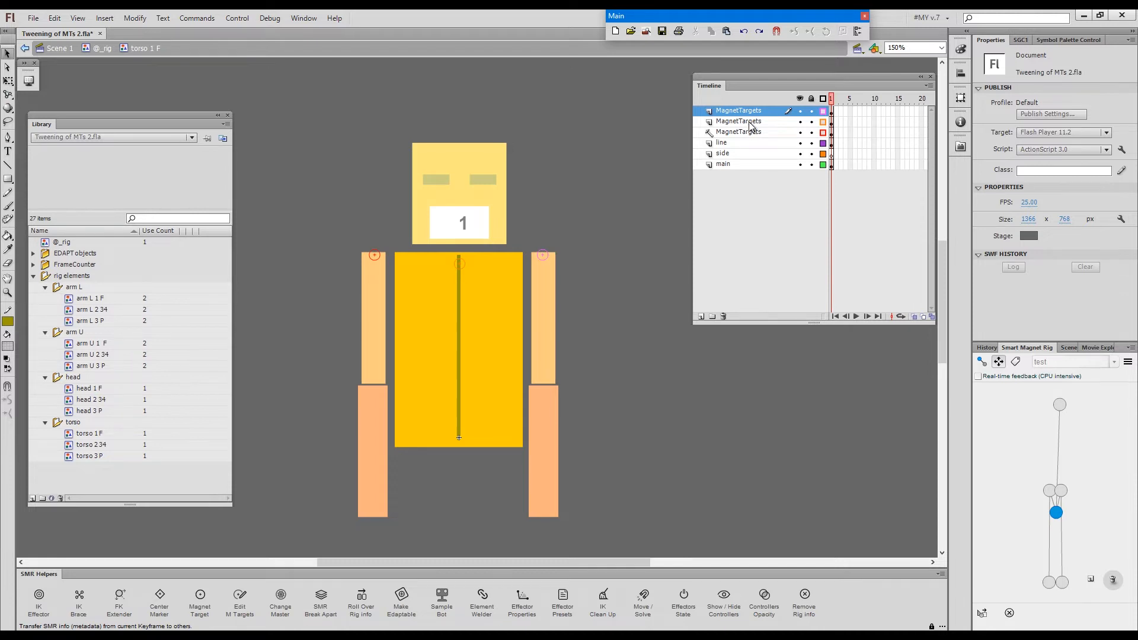
# Turn the two newly named MagnetTargets layers into guide layers.
pyautogui.keyDown('shift'); pyautogui.click(749, 121); pyautogui.keyUp('shift')
pyautogui.hotkey('alt', 'F3')
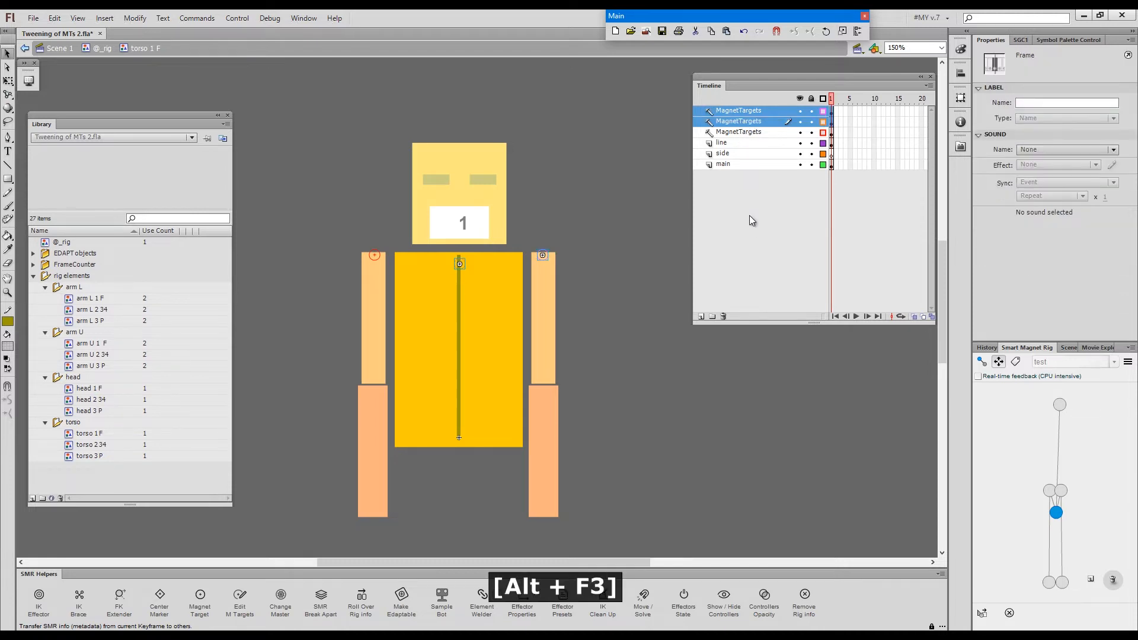
pyautogui.click(748, 215)
# Copy the three MagnetTargets layers from torso 1 F into the torso 2 34 symbol at frame 5 and return to the rig.
pyautogui.click(751, 131)
pyautogui.keyDown('shift'); pyautogui.click(755, 113); pyautogui.keyUp('shift')
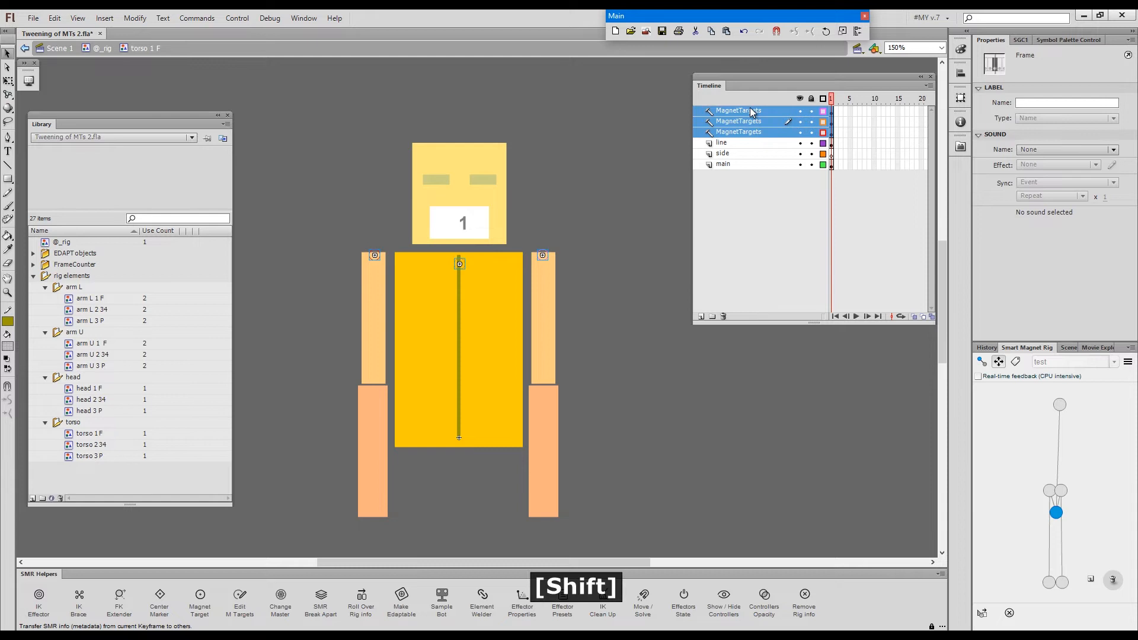
pyautogui.rightClick(749, 110)
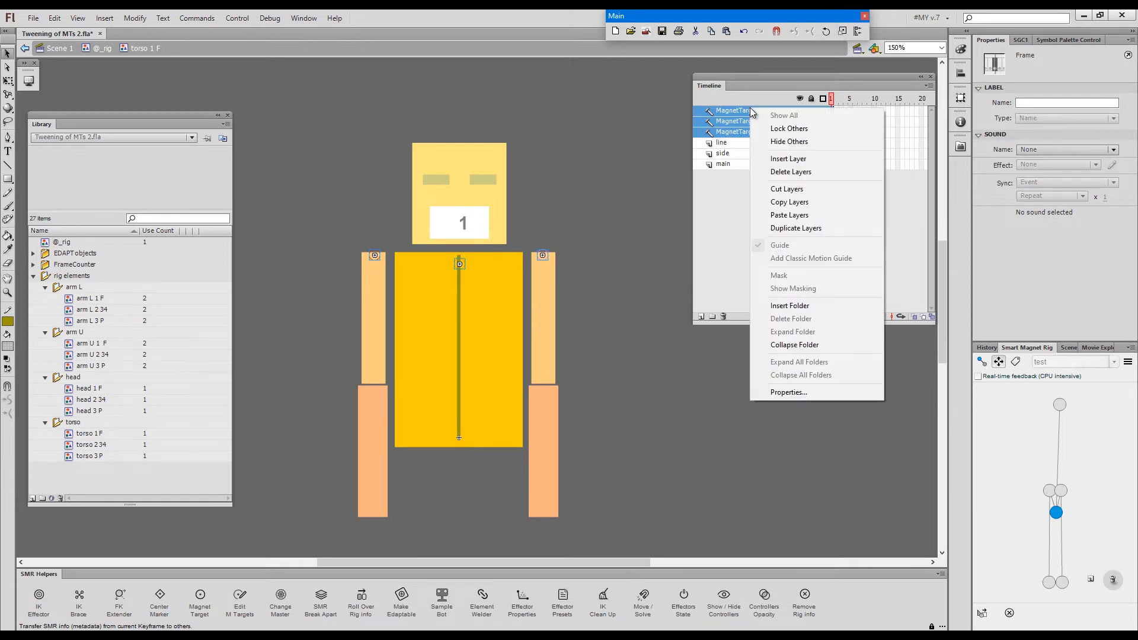
pyautogui.click(846, 202)
pyautogui.doubleClick(628, 197)
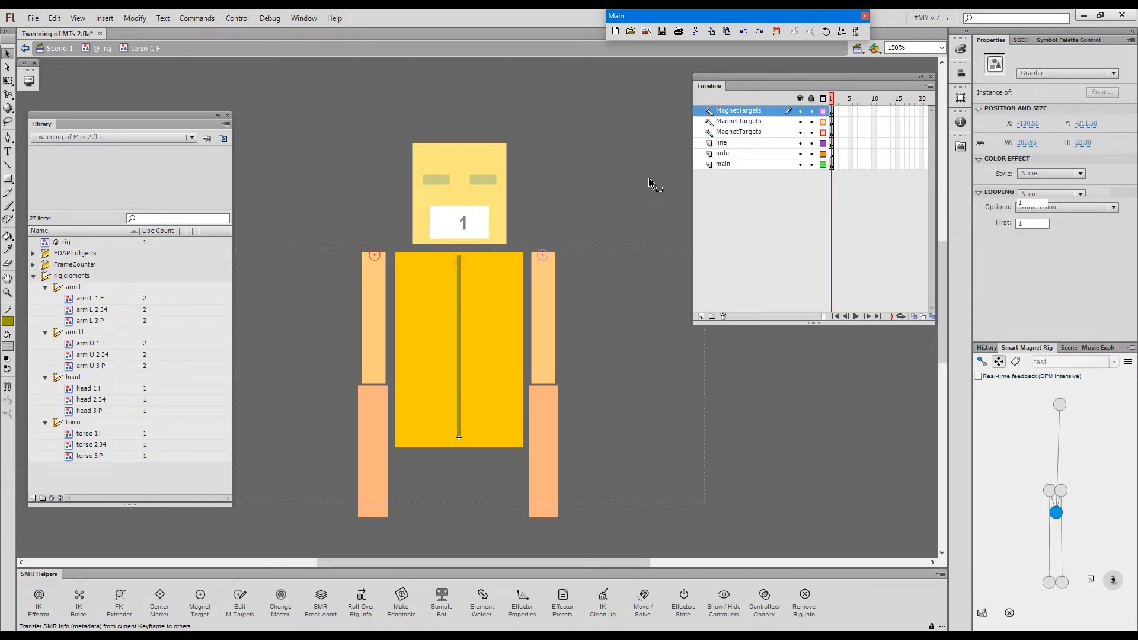
pyautogui.click(850, 99)
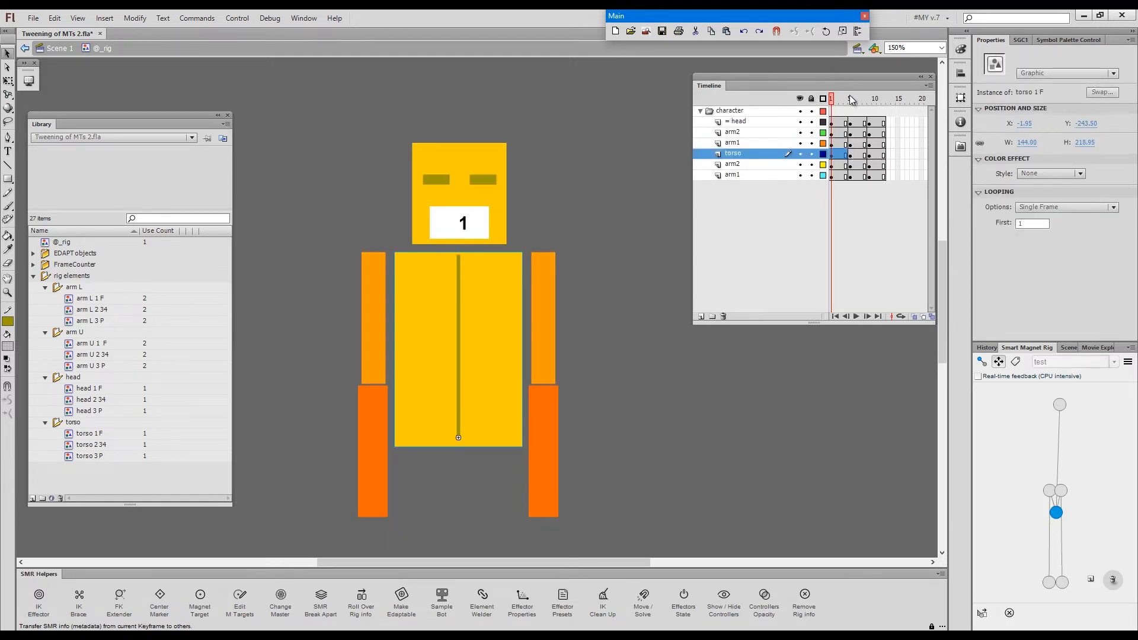
pyautogui.doubleClick(502, 300)
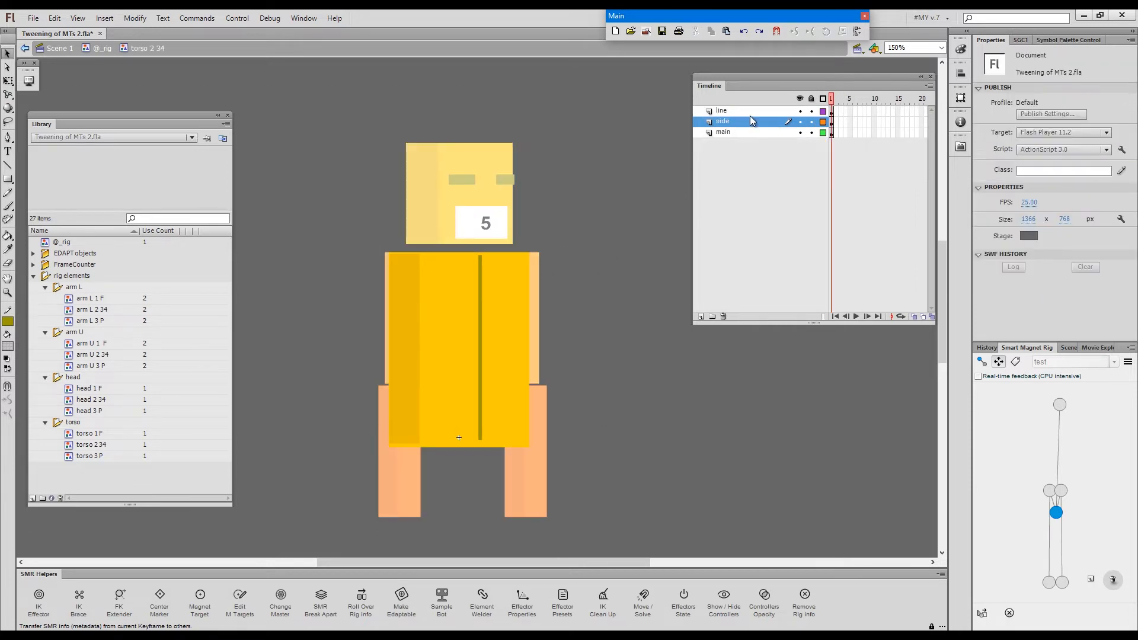
pyautogui.rightClick(749, 112)
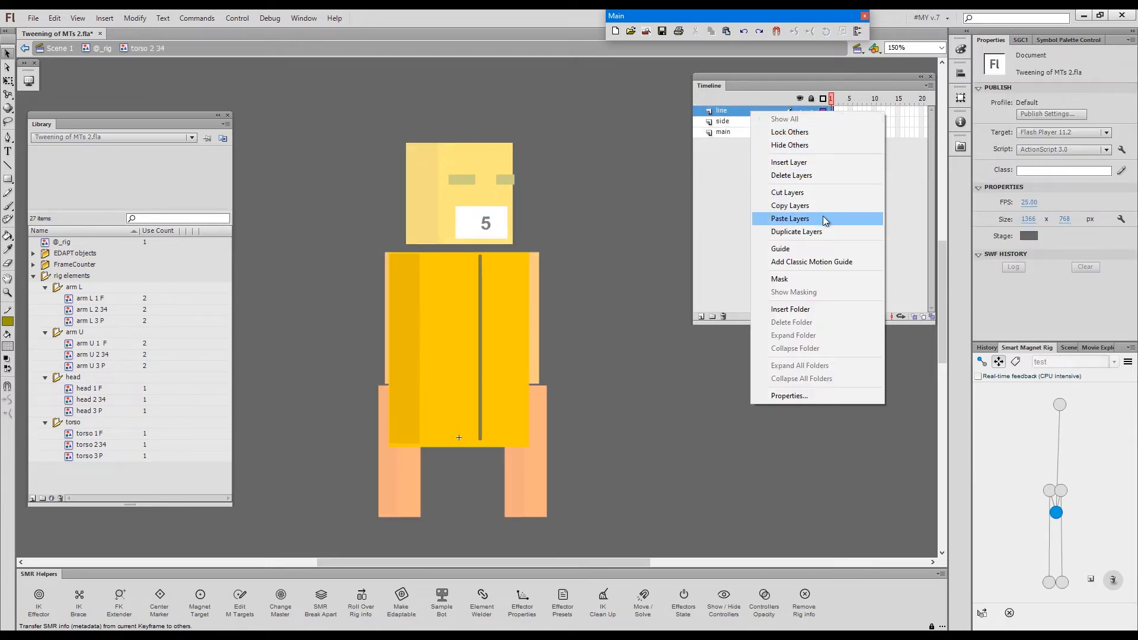
pyautogui.click(790, 218)
pyautogui.doubleClick(673, 218)
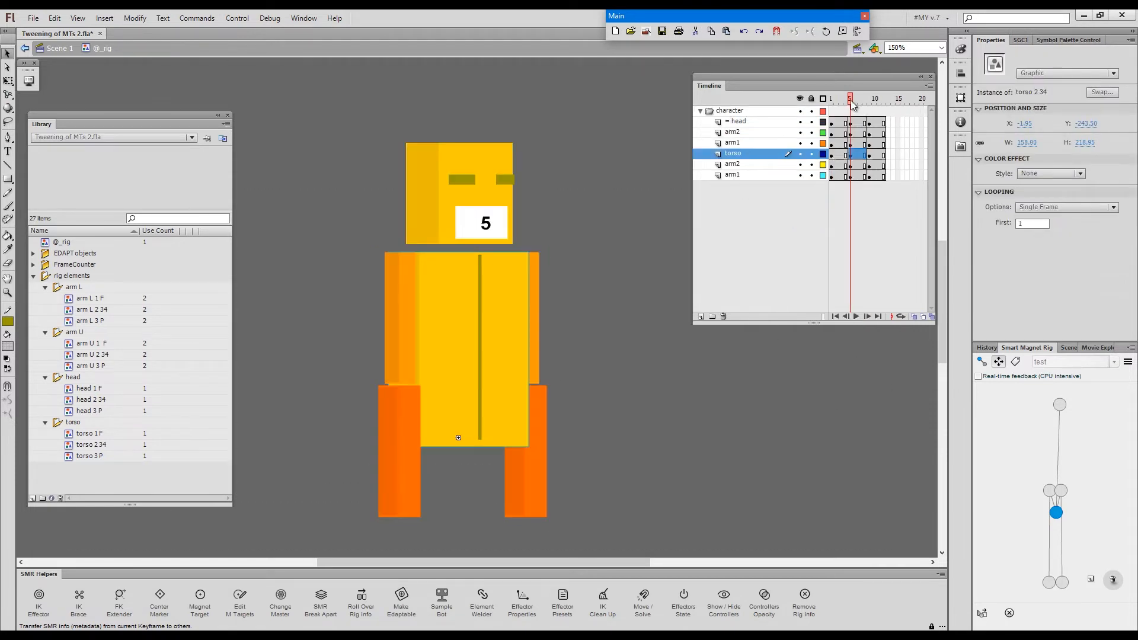
# Paste the three copied MagnetTargets layers above the line layer in torso 3 P at frame 9 and return to the rig.
pyautogui.click(869, 102)
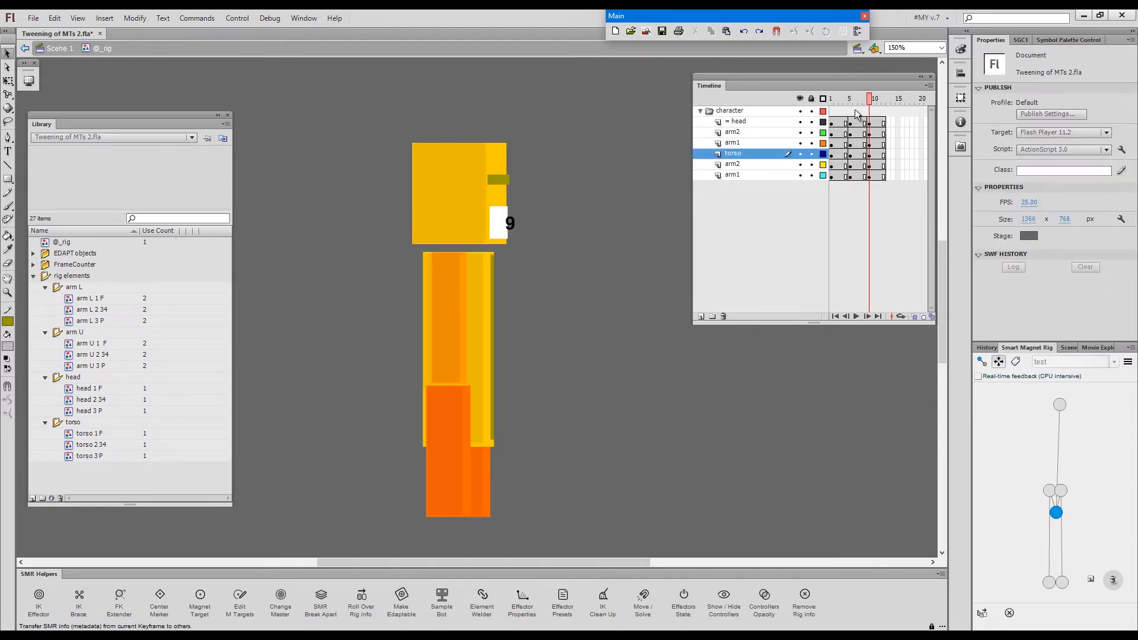
pyautogui.doubleClick(488, 287)
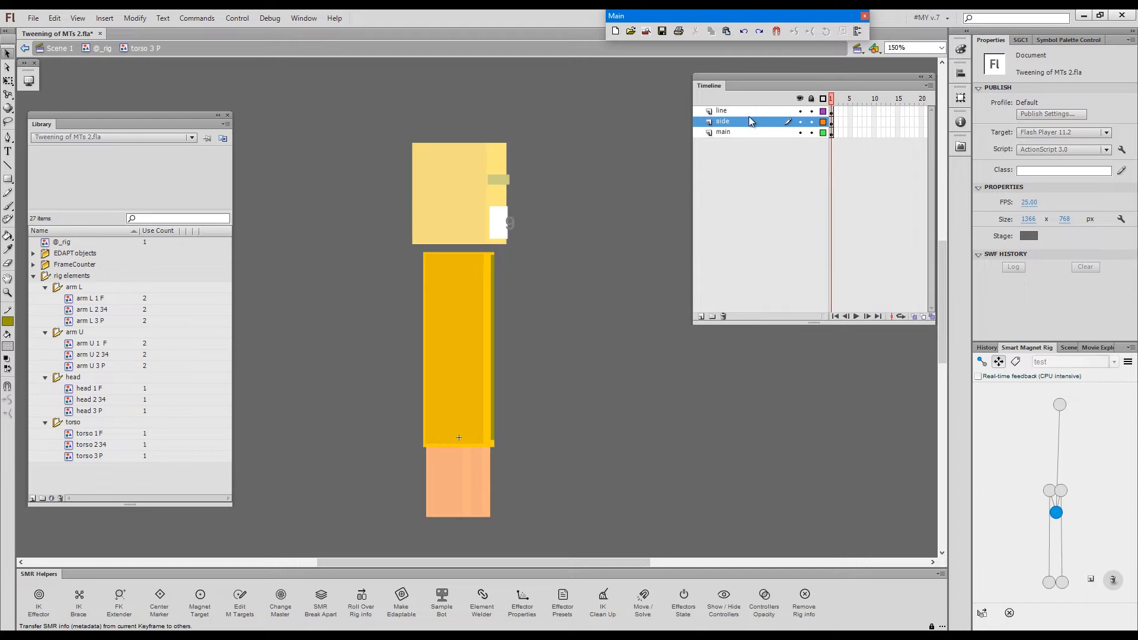
pyautogui.rightClick(749, 115)
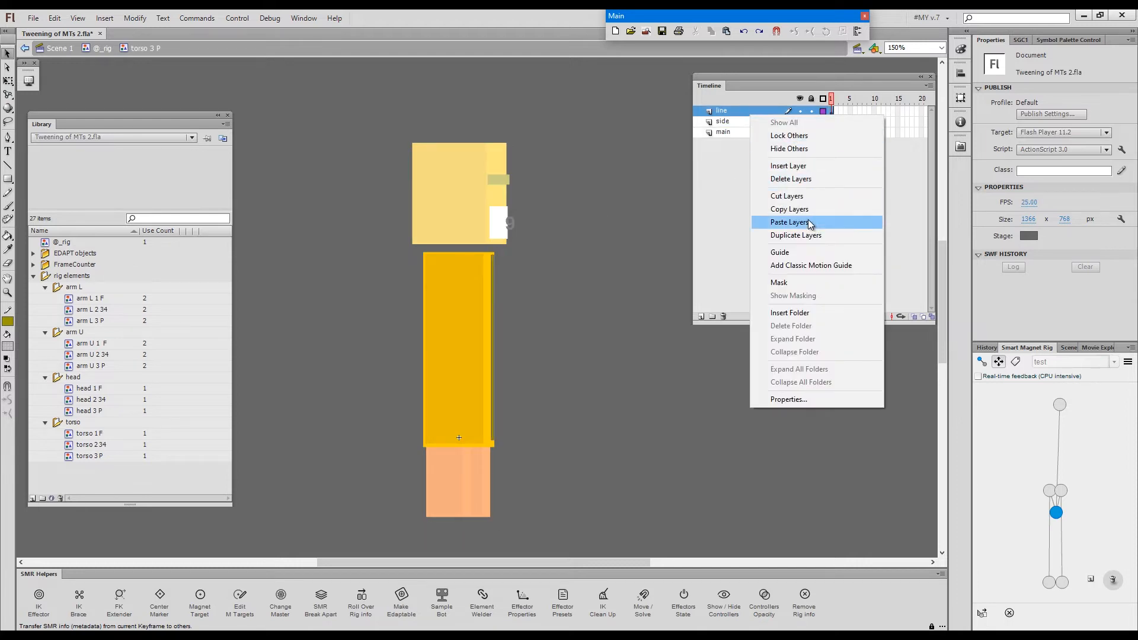
pyautogui.click(790, 222)
pyautogui.doubleClick(625, 243)
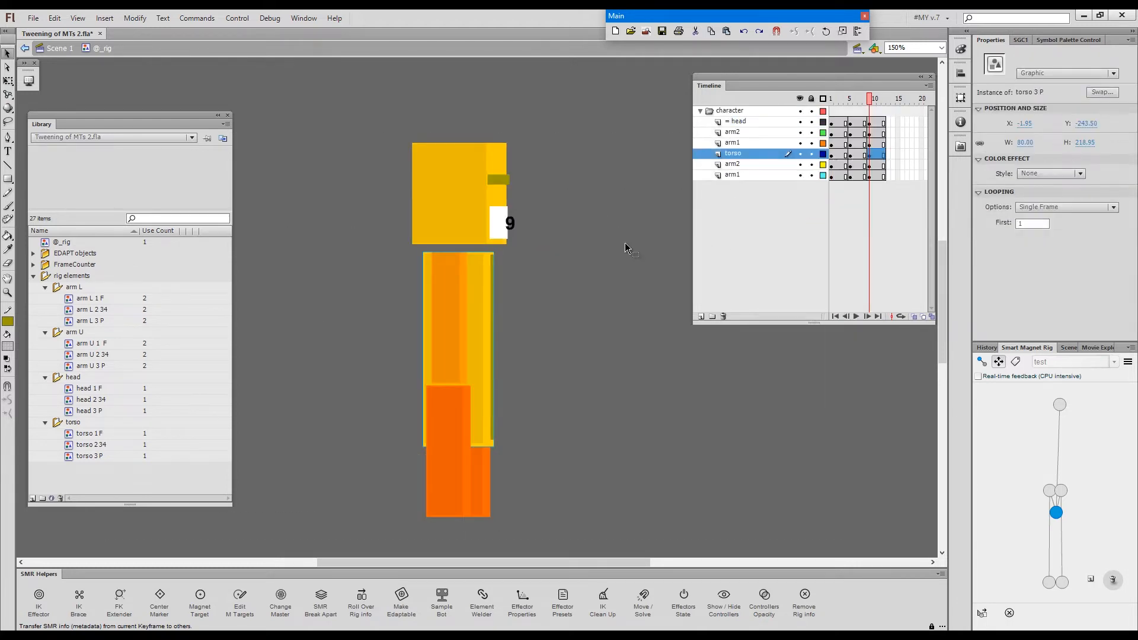
# Try a widened torso and arms moved outward in new keyframes on all character layers at frame 7, and clear those keyframes.
pyautogui.moveTo(854, 102)
pyautogui.mouseDown()
pyautogui.moveTo(842, 102)
pyautogui.moveTo(853, 106)
pyautogui.mouseUp()
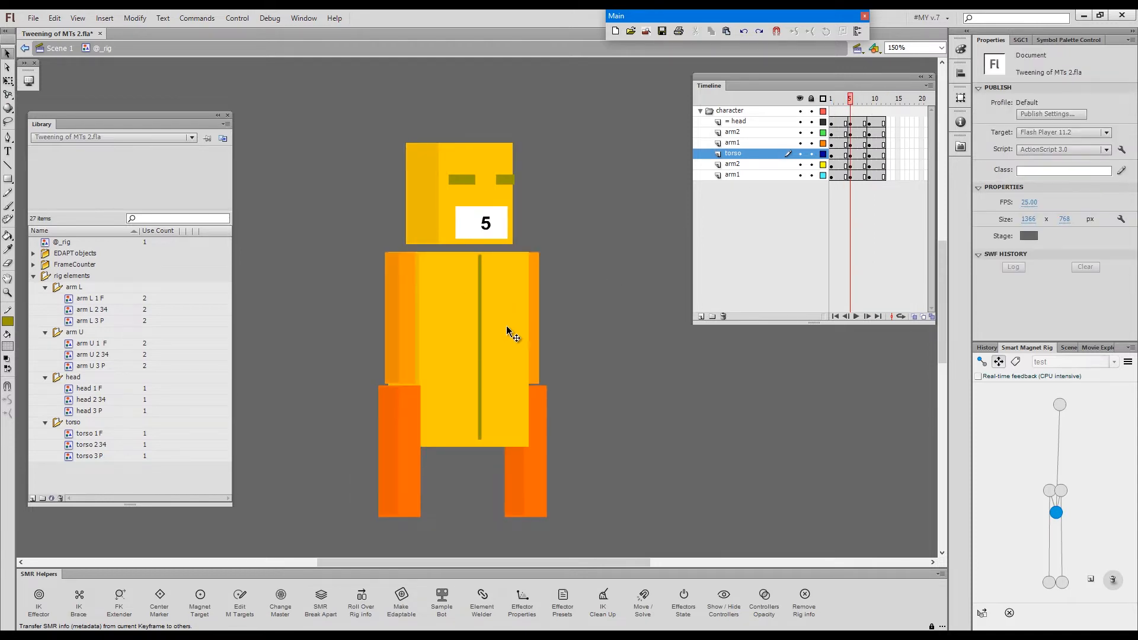
pyautogui.click(859, 111)
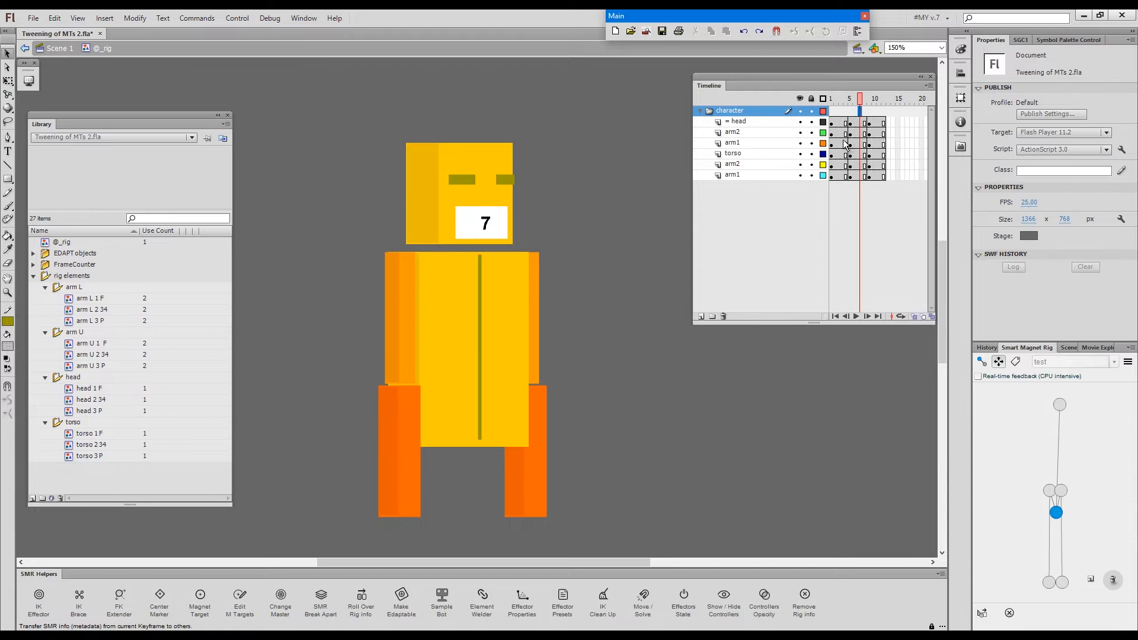
pyautogui.press('x')
pyautogui.click(492, 359)
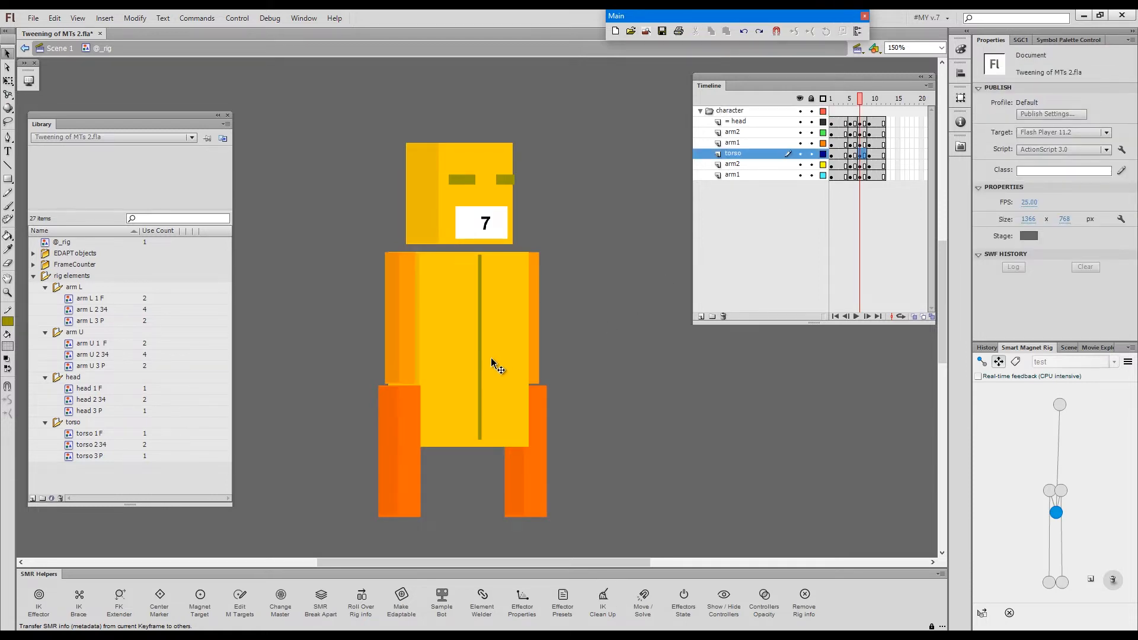
pyautogui.press('1')
pyautogui.press('`')
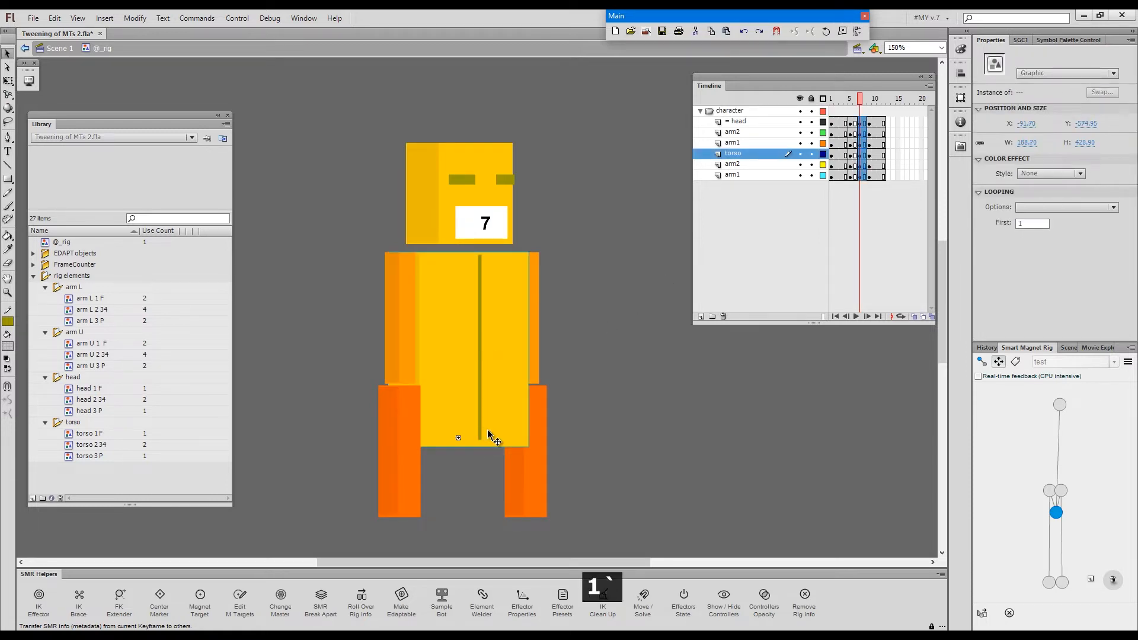
pyautogui.click(627, 349)
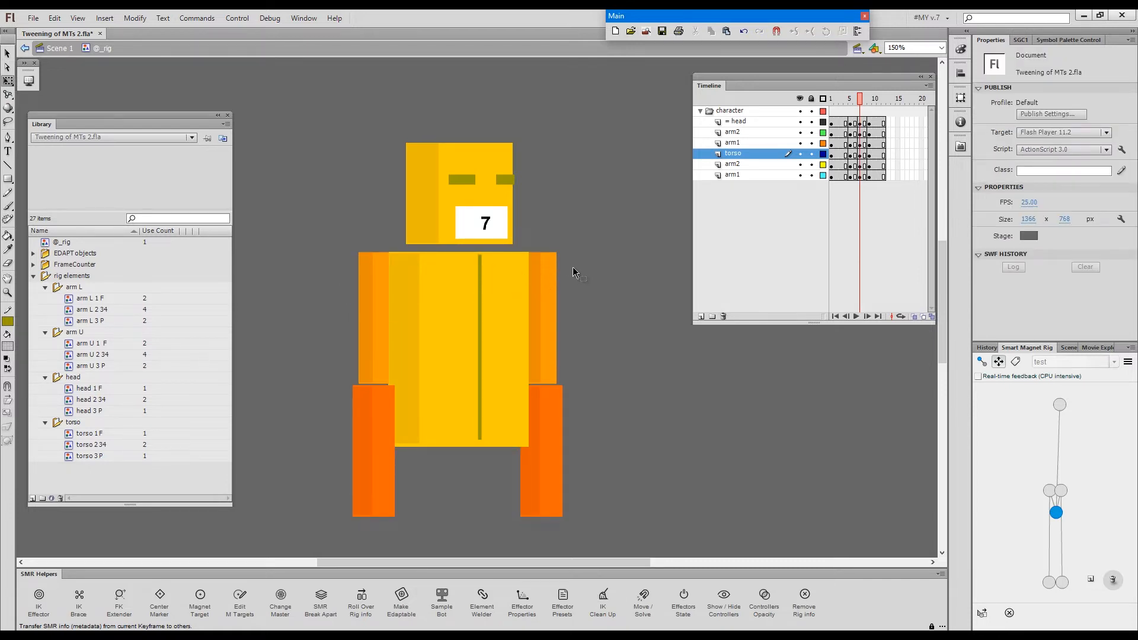
pyautogui.moveTo(859, 122); pyautogui.dragTo(859, 176)
pyautogui.hotkey('shift', 'x')
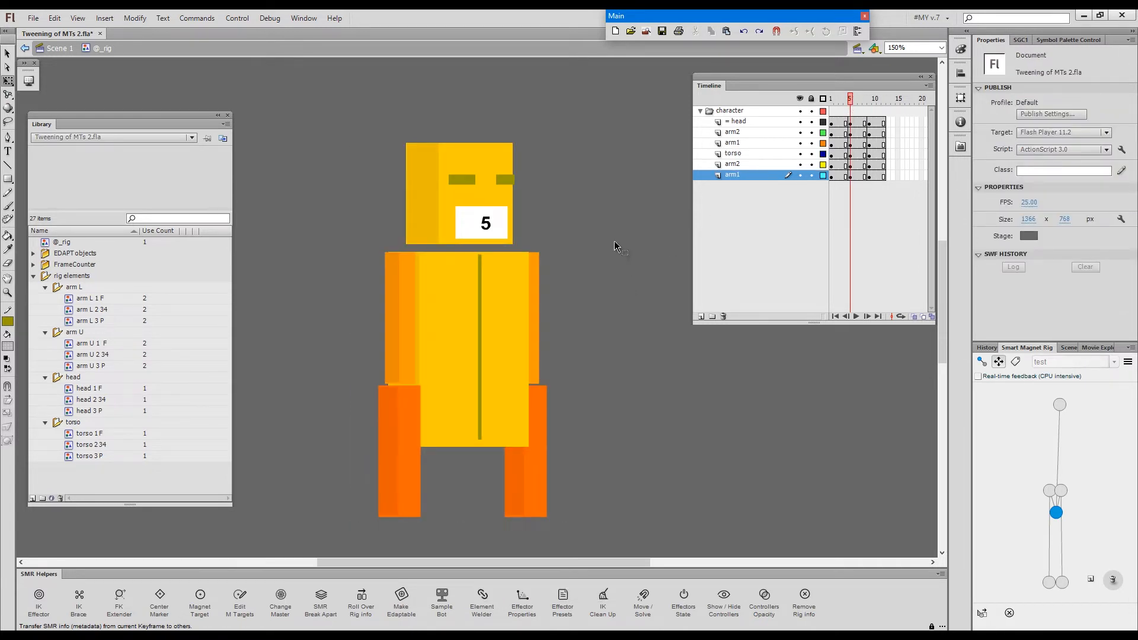
# Show the character layers as outlines and add a center marker inside the head 2 34 symbol at frame 5.
pyautogui.click(823, 112)
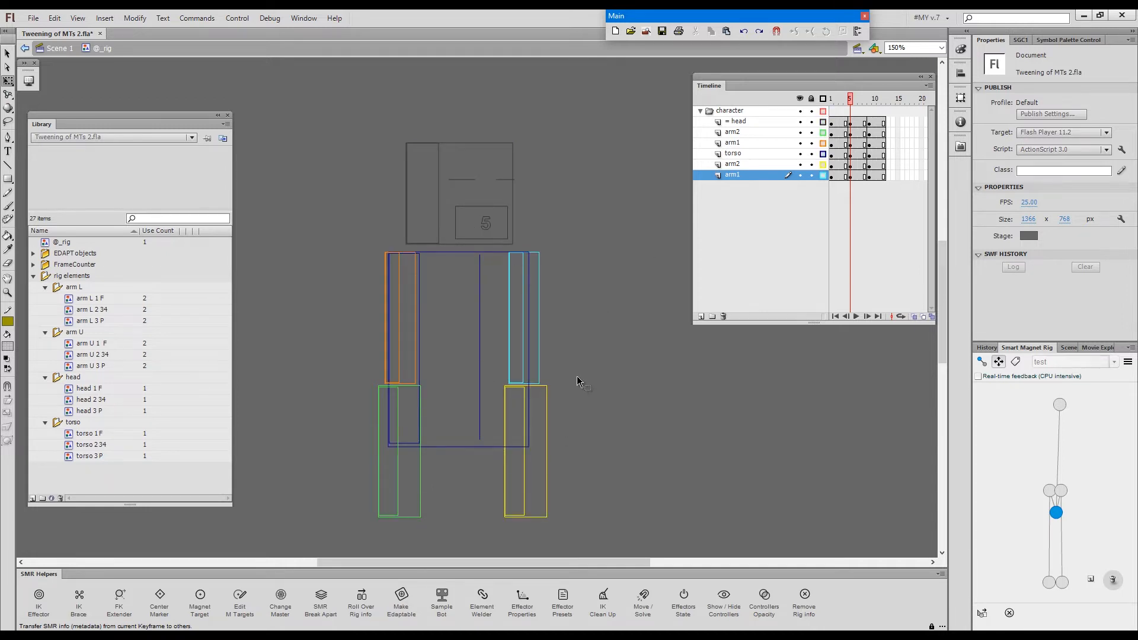
pyautogui.click(513, 216)
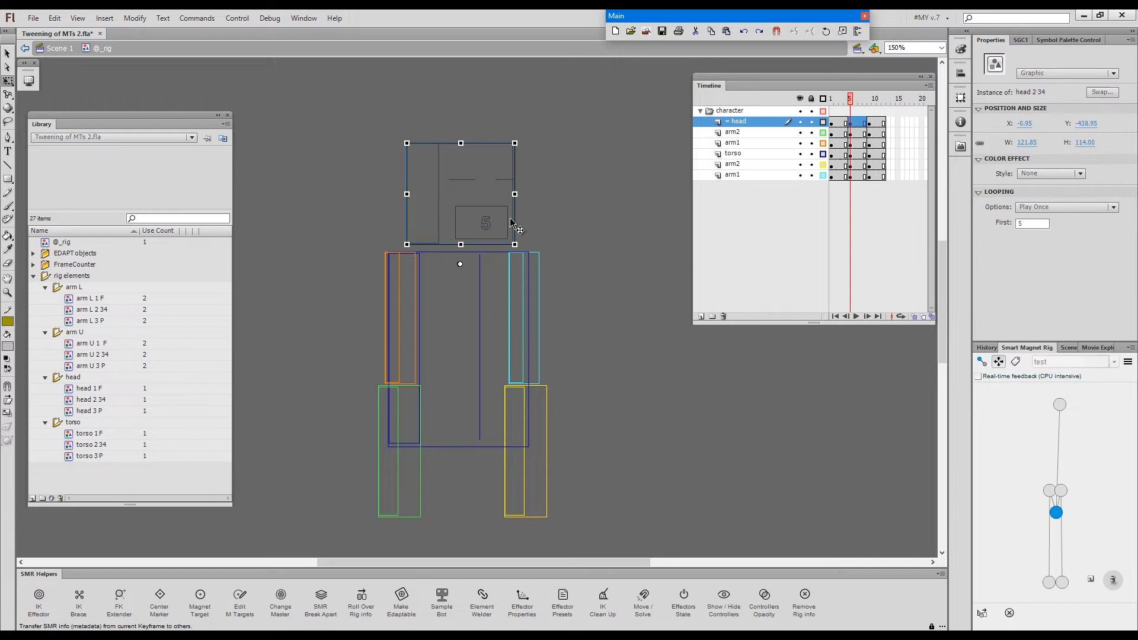
pyautogui.press('v')
pyautogui.doubleClick(509, 222)
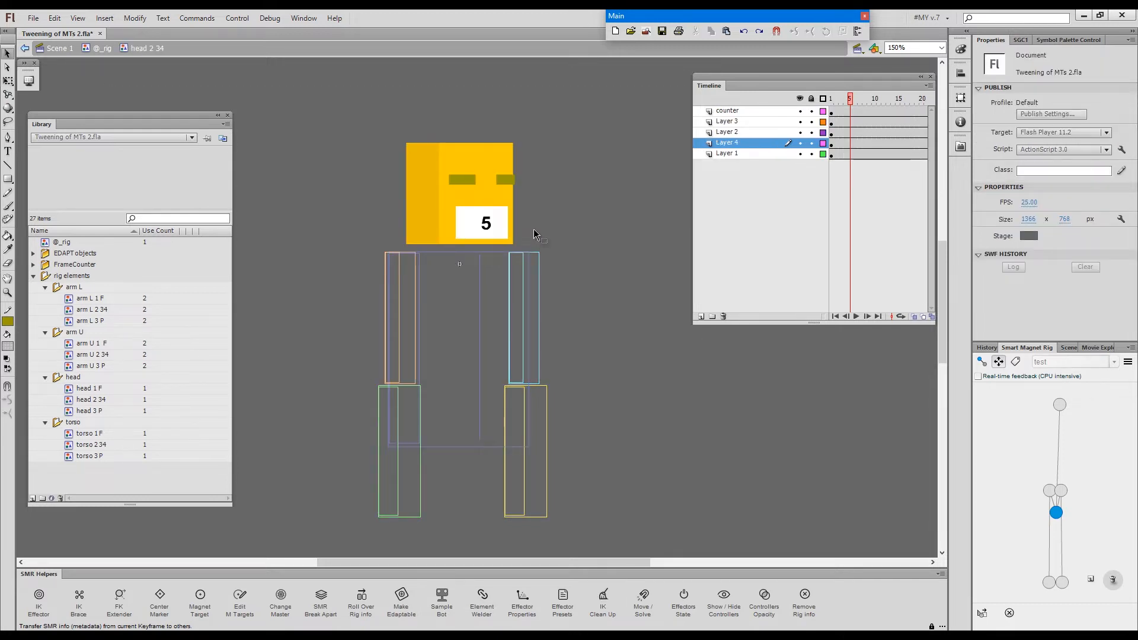
pyautogui.hotkey('alt', '`')
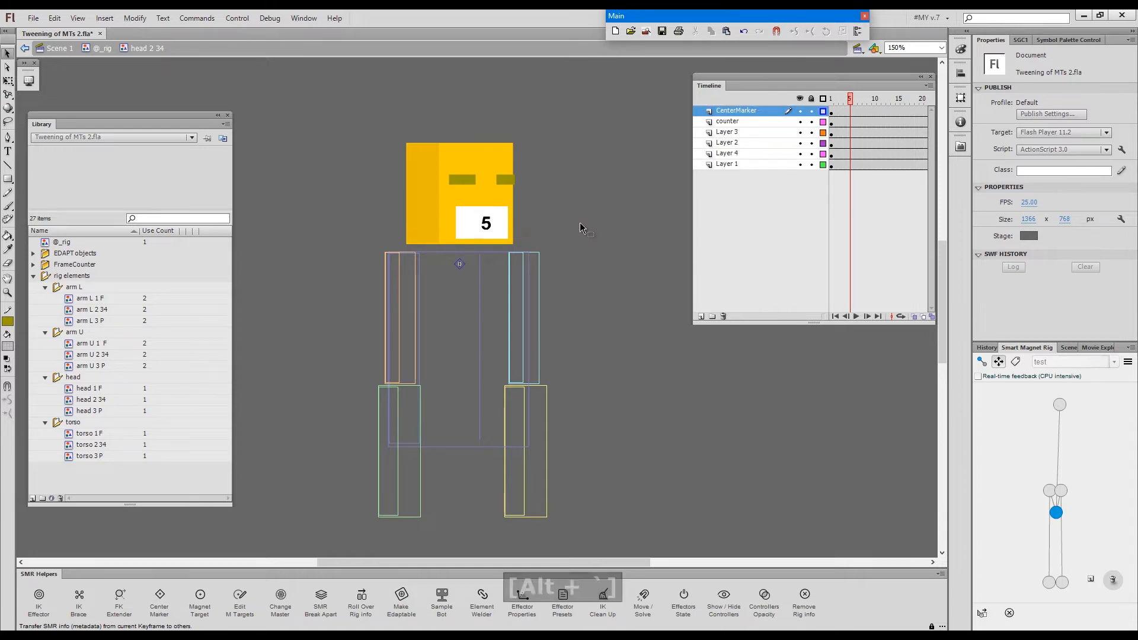
pyautogui.doubleClick(578, 222)
# Open the arm U 2 34 symbol from the rig at frame 5 and add a center marker inside it.
pyautogui.click(539, 284)
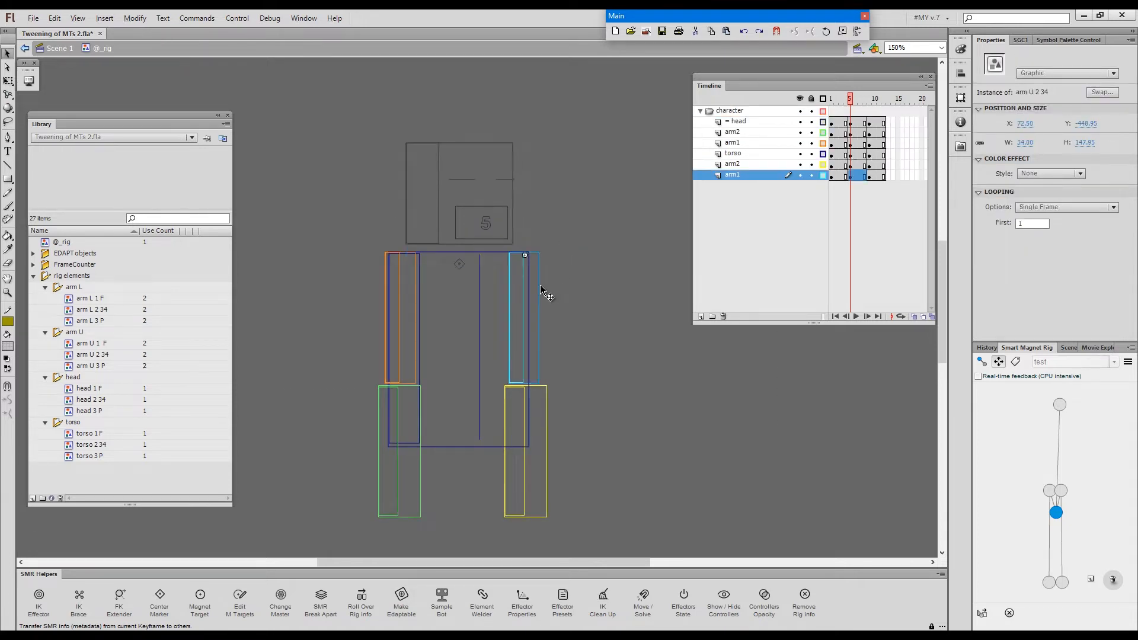
pyautogui.doubleClick(537, 285)
pyautogui.hotkey('alt', '`')
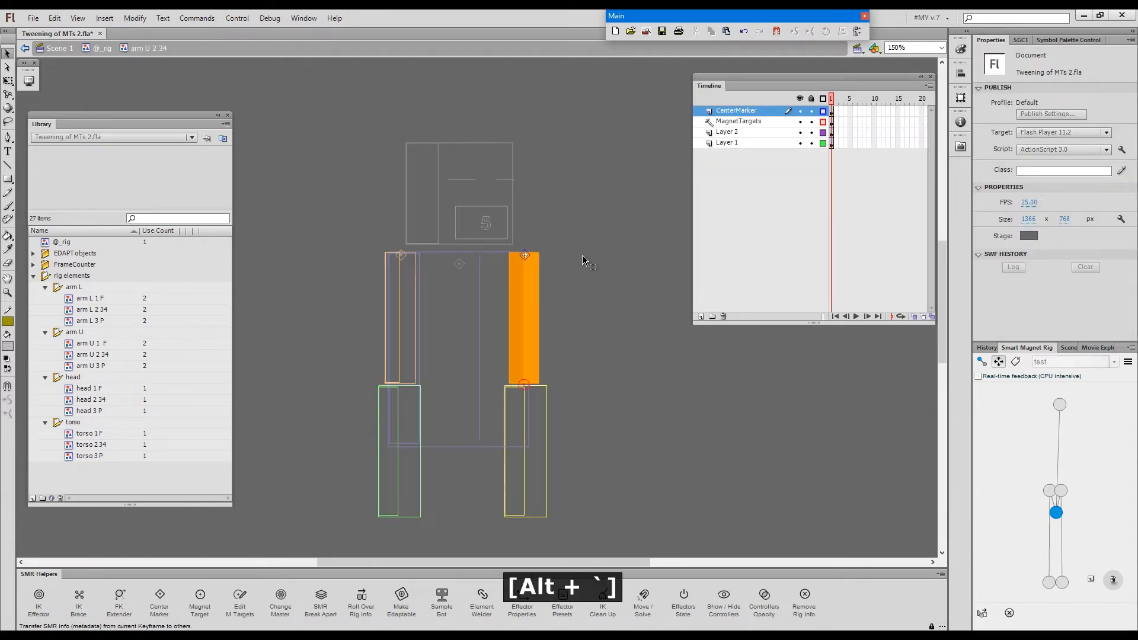
# Add a center marker inside the arm L 2 34 symbol at frame 5 and return to the rig.
pyautogui.doubleClick(580, 259)
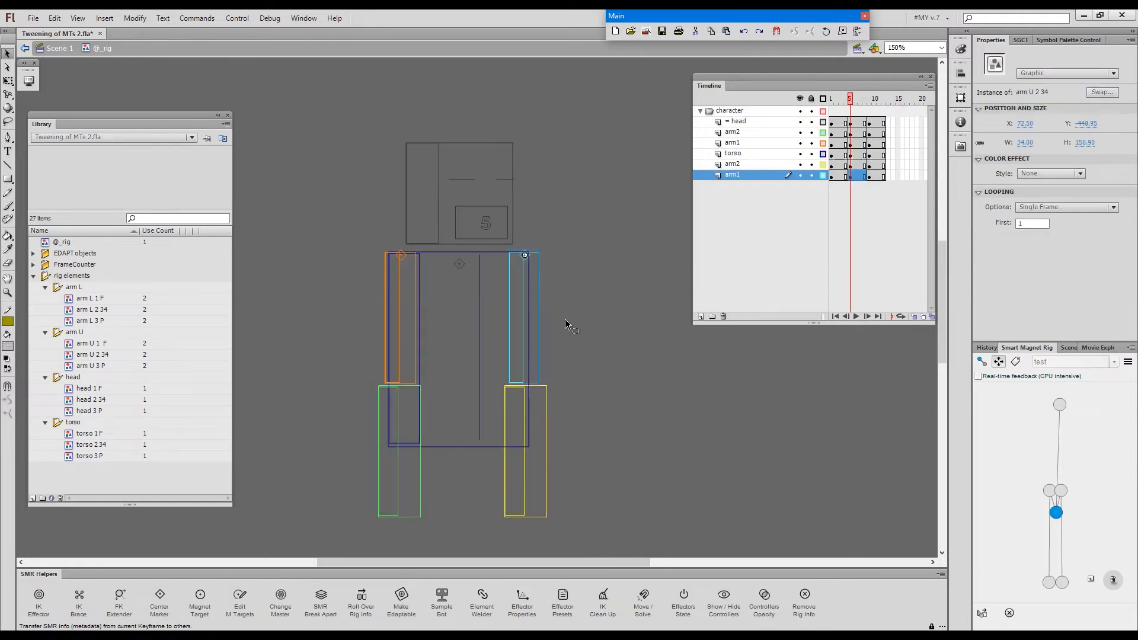
pyautogui.doubleClick(546, 441)
pyautogui.hotkey('alt', '`')
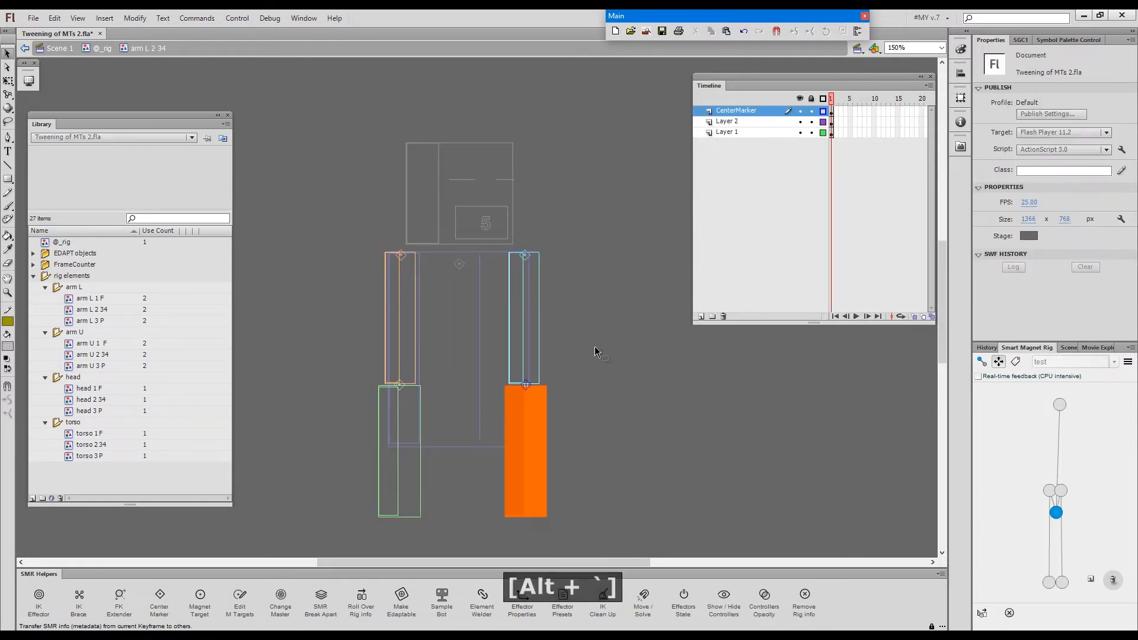
pyautogui.doubleClick(595, 347)
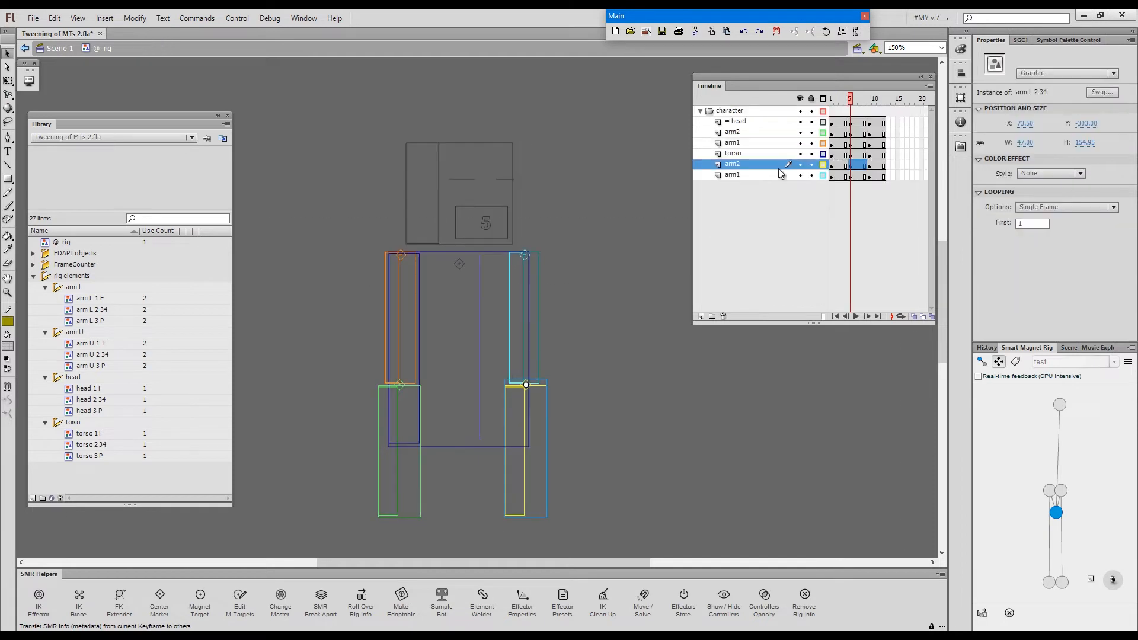
# Add a center marker inside the head 3 P symbol at frame 9 and return to the rig.
pyautogui.click(868, 98)
pyautogui.doubleClick(507, 216)
pyautogui.hotkey('alt', '`')
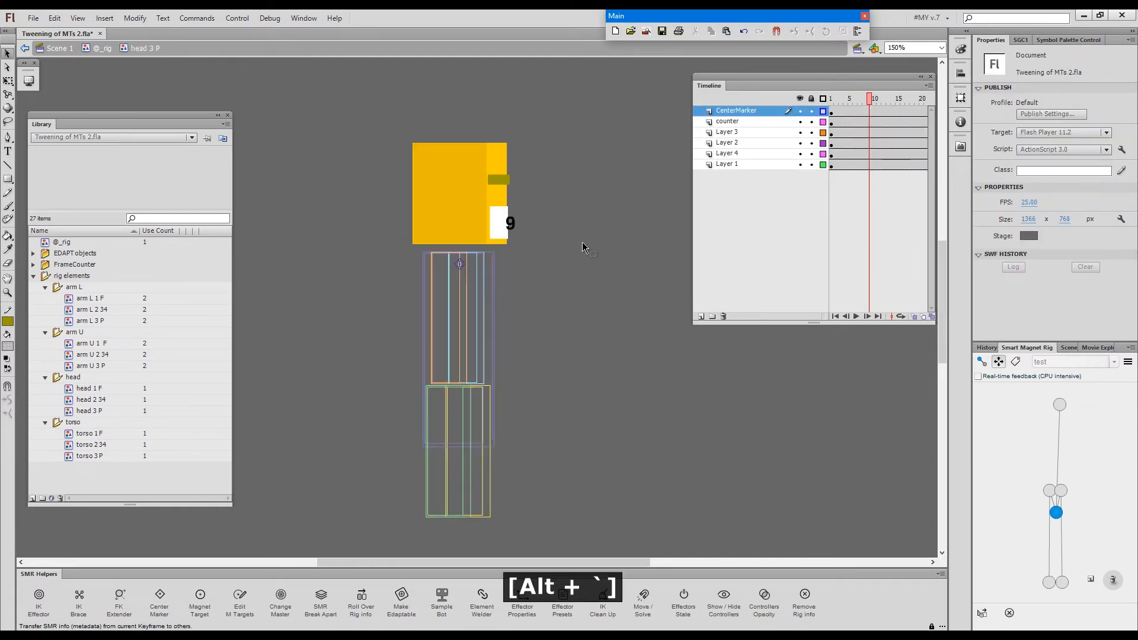
pyautogui.doubleClick(566, 278)
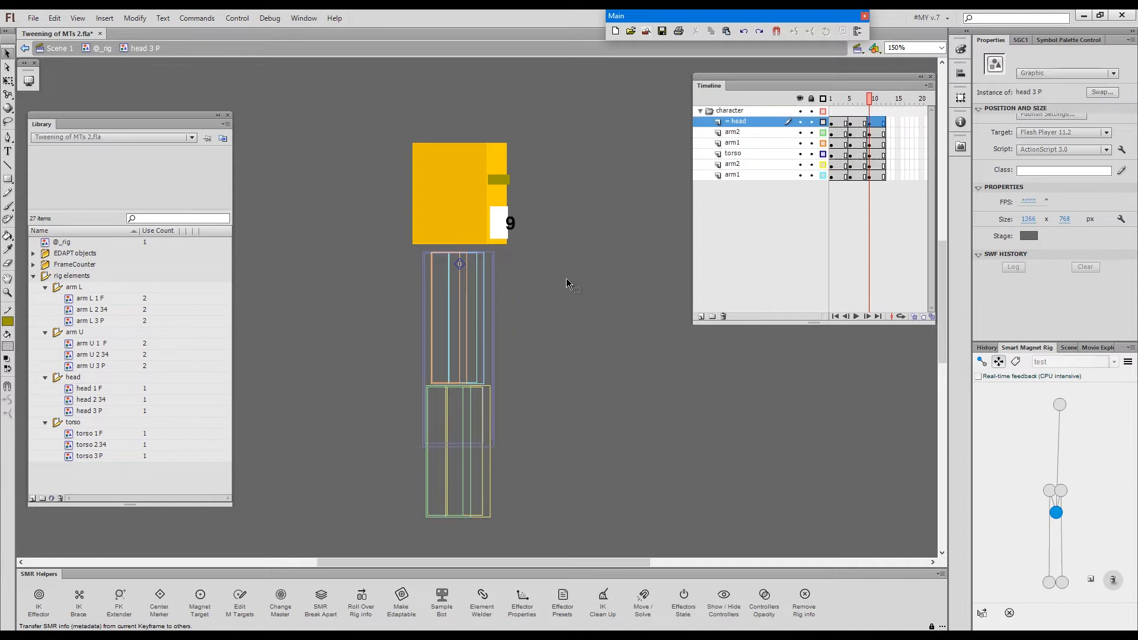
# Add a center marker inside the arm U 3 P symbol and return to the rig.
pyautogui.click(470, 327)
pyautogui.doubleClick(471, 327)
pyautogui.hotkey('alt', '`')
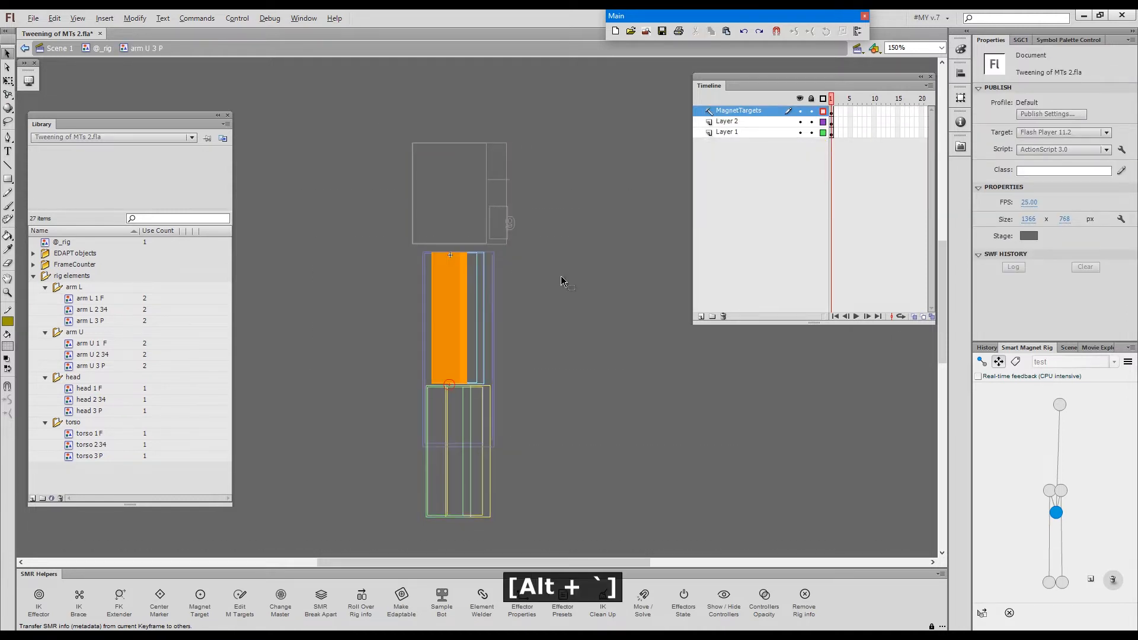
pyautogui.doubleClick(562, 276)
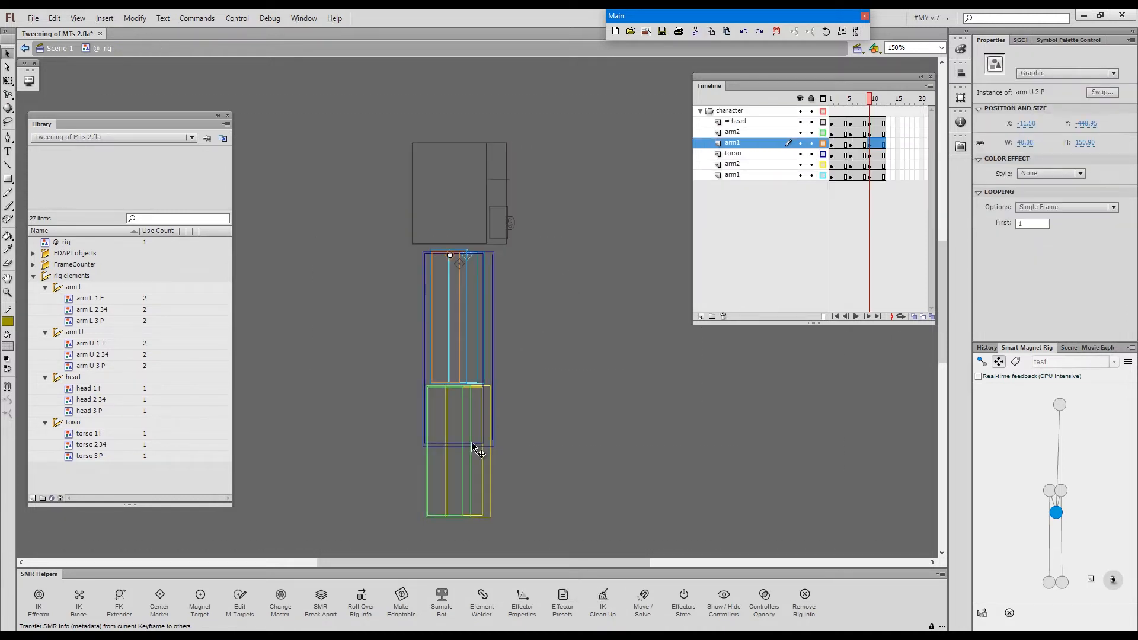
# Add a center marker inside the arm L 3 P symbol and return to the rig.
pyautogui.click(471, 479)
pyautogui.doubleClick(473, 475)
pyautogui.hotkey('alt', '`')
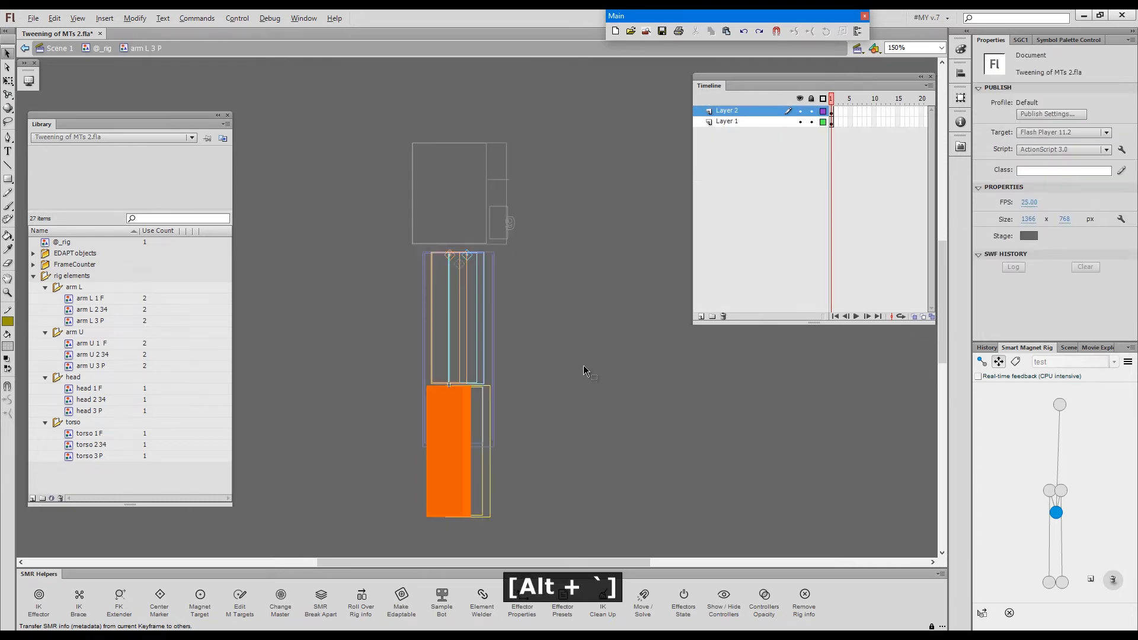
pyautogui.doubleClick(596, 345)
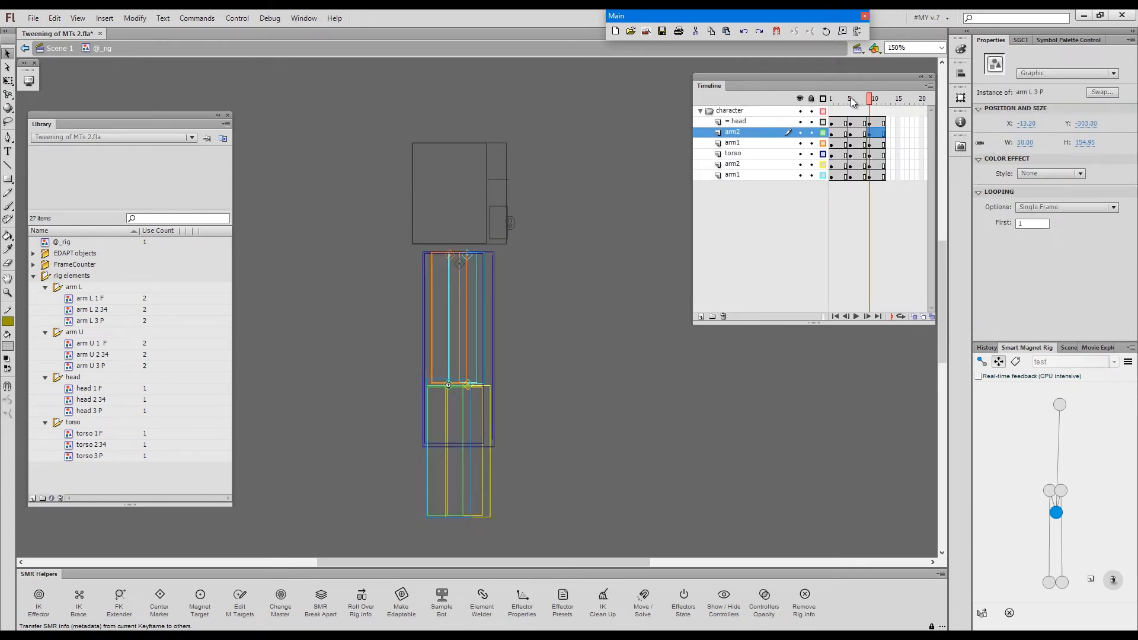
# In torso 2 34 at frame 5, lock and outline the artwork layers and align both shoulder magnet targets with the upper arms' center markers.
pyautogui.click(849, 99)
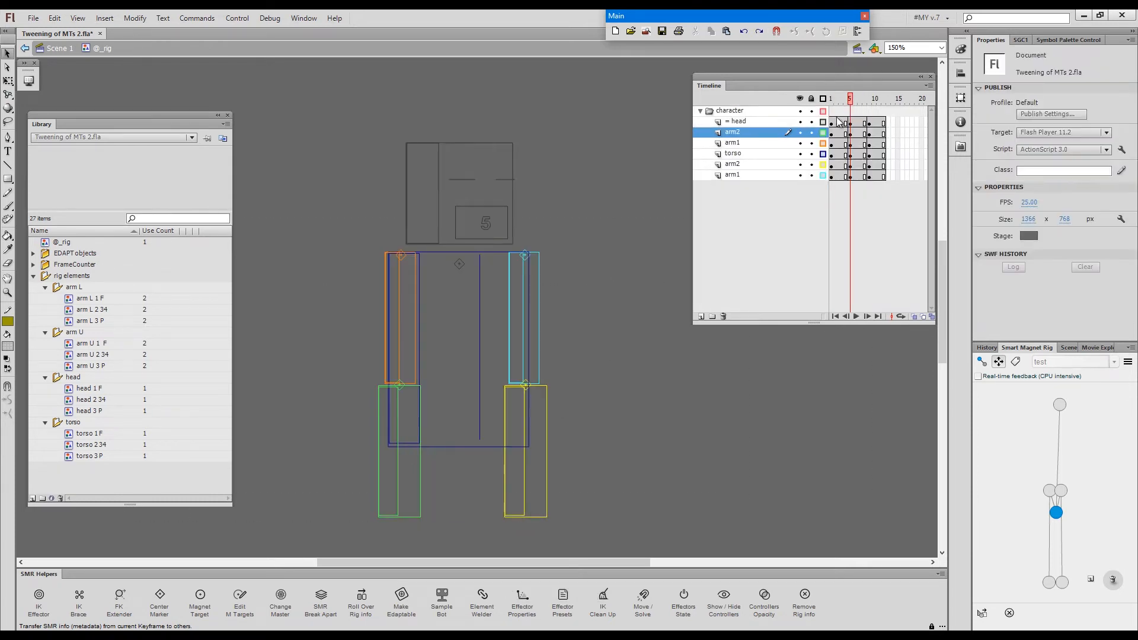
pyautogui.doubleClick(482, 343)
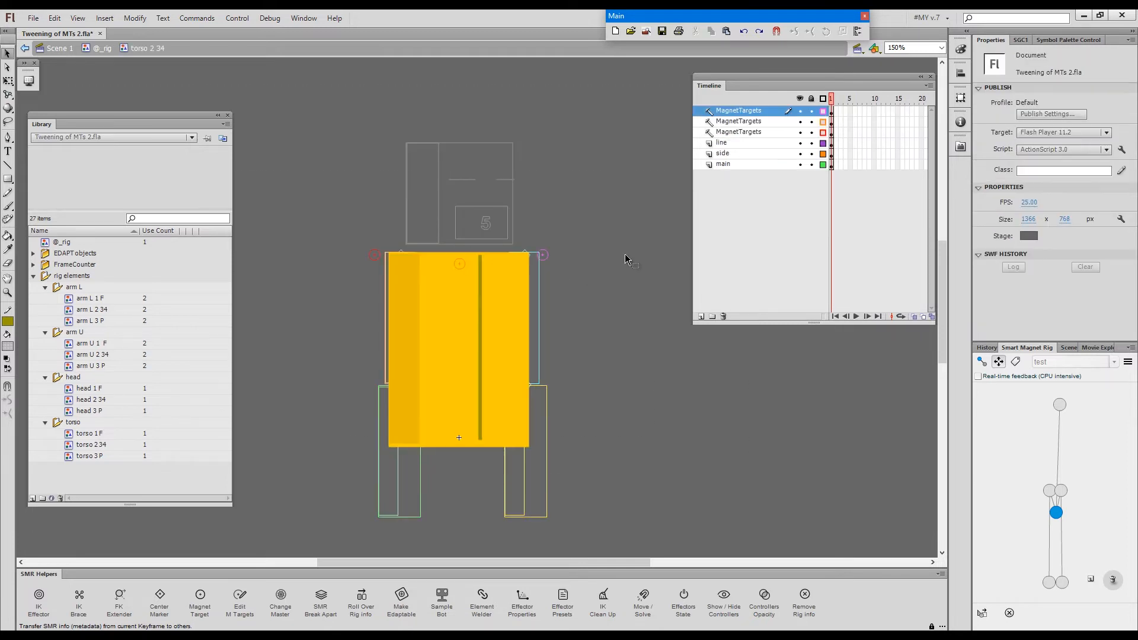
pyautogui.moveTo(810, 143)
pyautogui.mouseDown()
pyautogui.moveTo(808, 160)
pyautogui.moveTo(823, 143)
pyautogui.mouseUp()
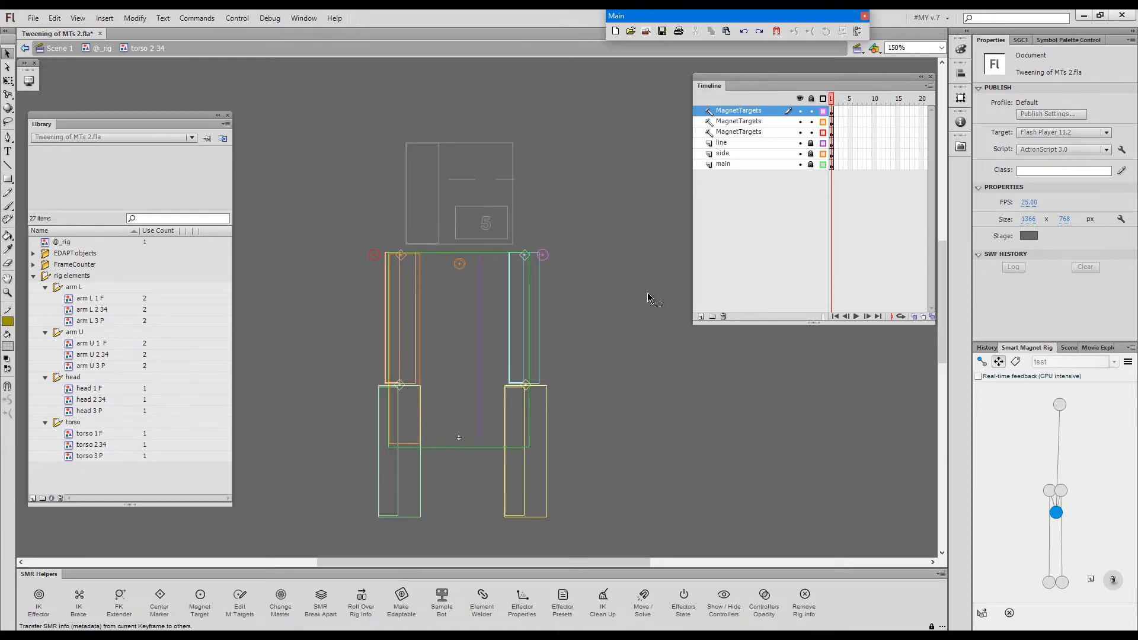
pyautogui.click(544, 256)
pyautogui.moveTo(543, 256); pyautogui.dragTo(535, 256)
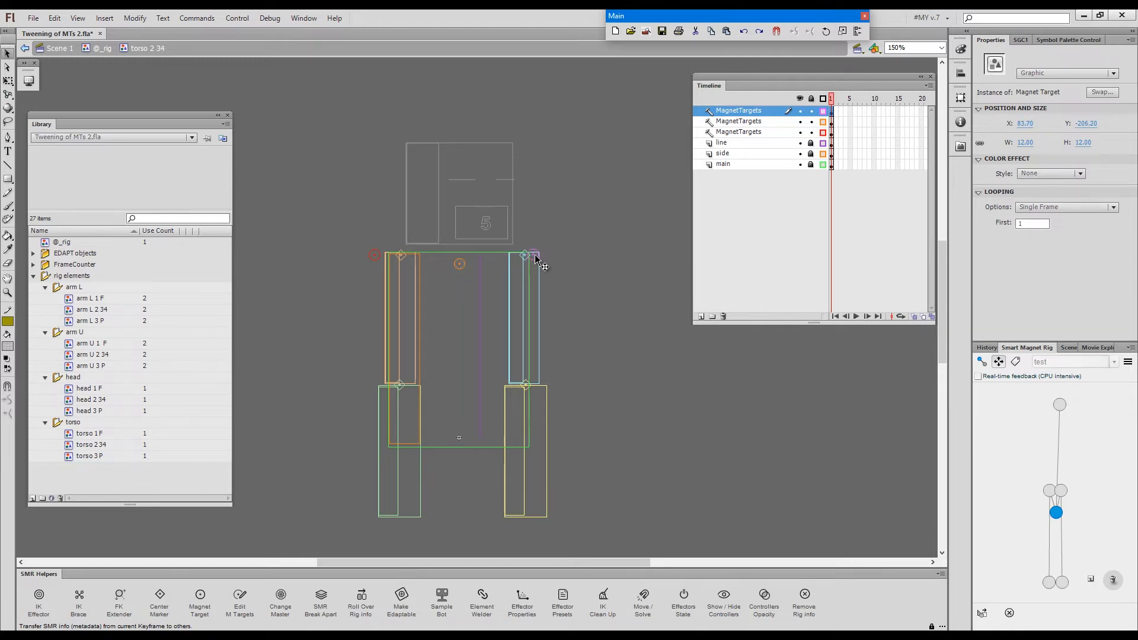
pyautogui.press('`')
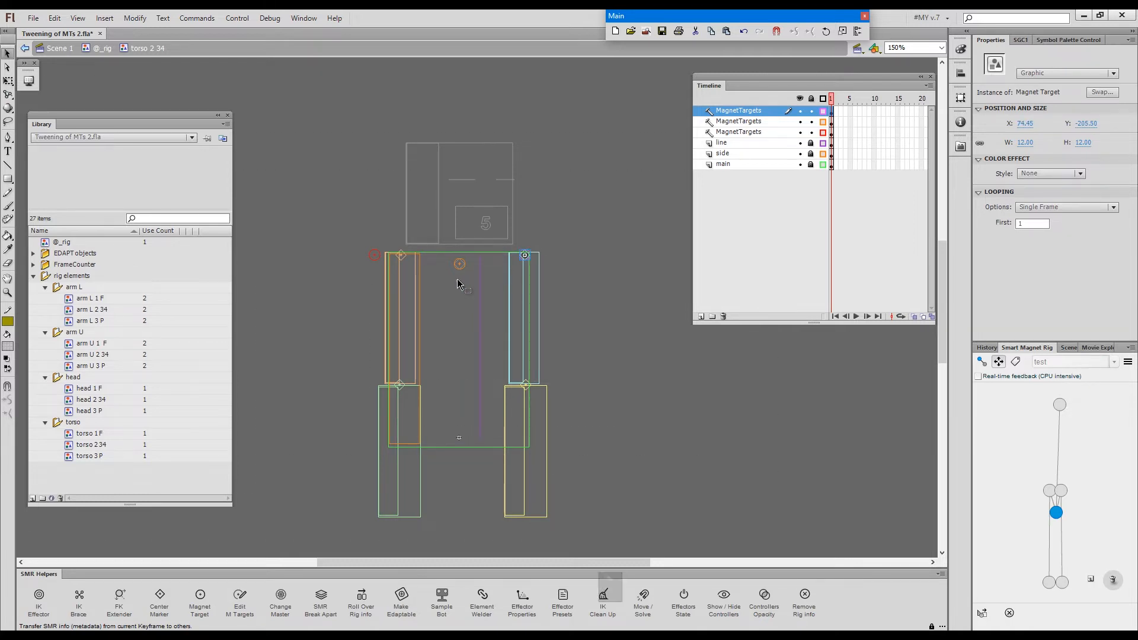
pyautogui.moveTo(373, 255); pyautogui.dragTo(401, 254)
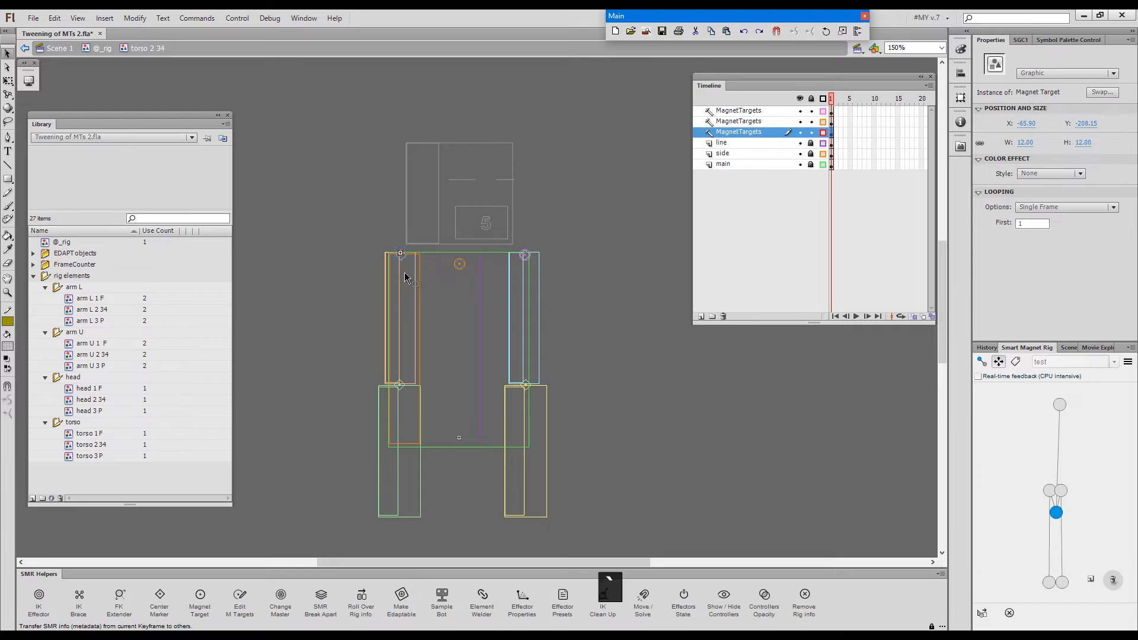
pyautogui.doubleClick(592, 216)
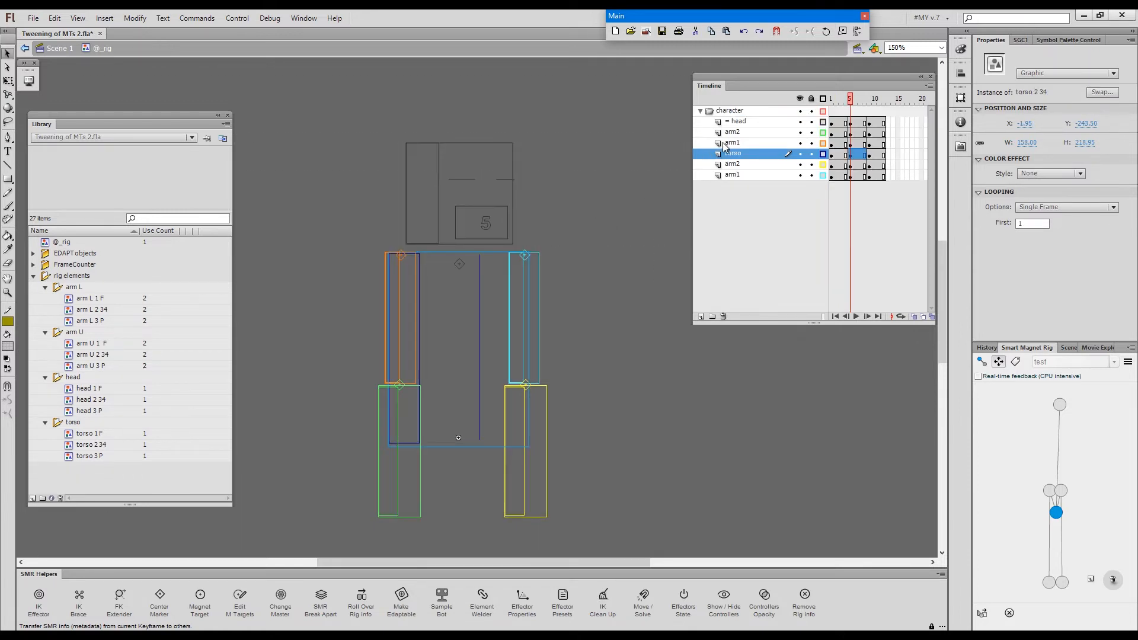
# In torso 3 P at frame 9, lock and outline the artwork layers and align both shoulder magnet targets with the upper arms' center markers.
pyautogui.click(873, 99)
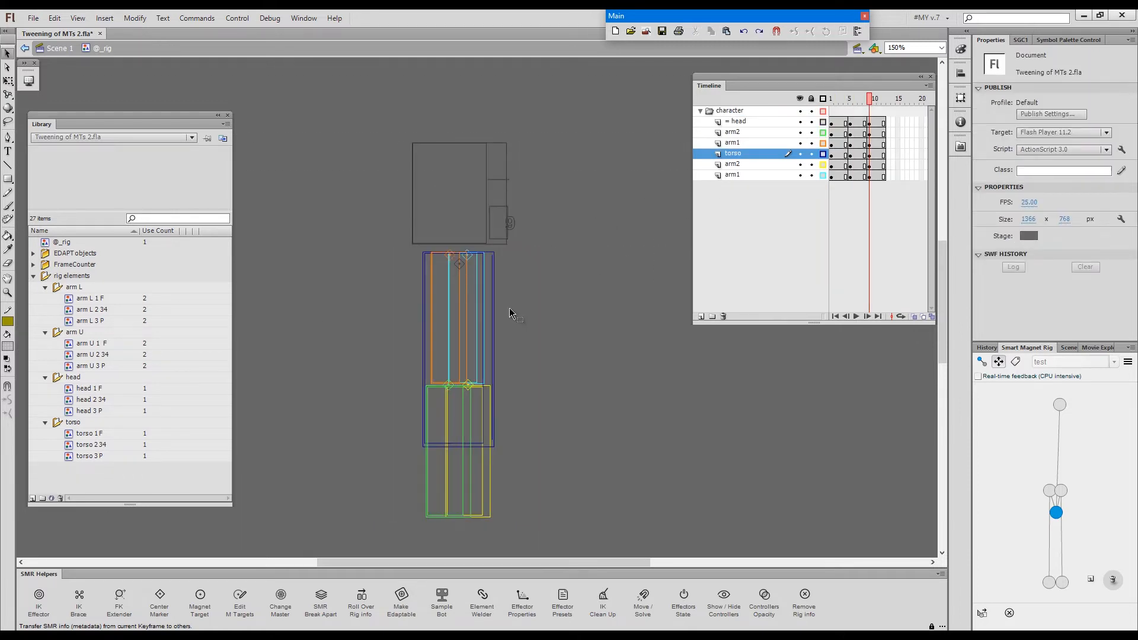
pyautogui.click(494, 313)
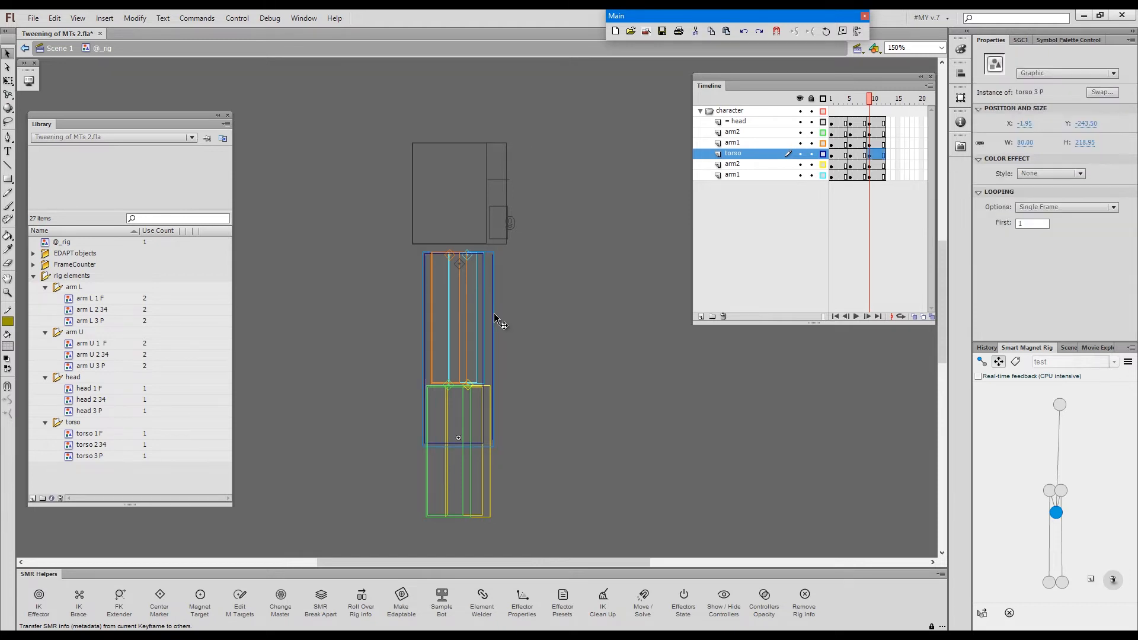
pyautogui.doubleClick(494, 313)
pyautogui.moveTo(540, 255); pyautogui.dragTo(475, 254)
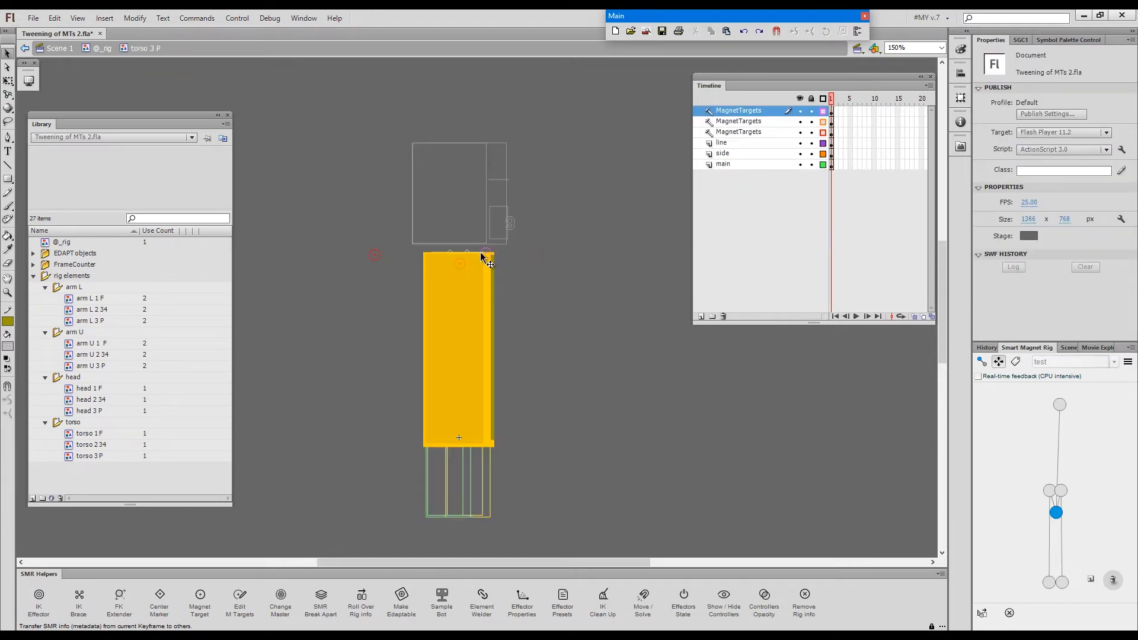
pyautogui.click(824, 178)
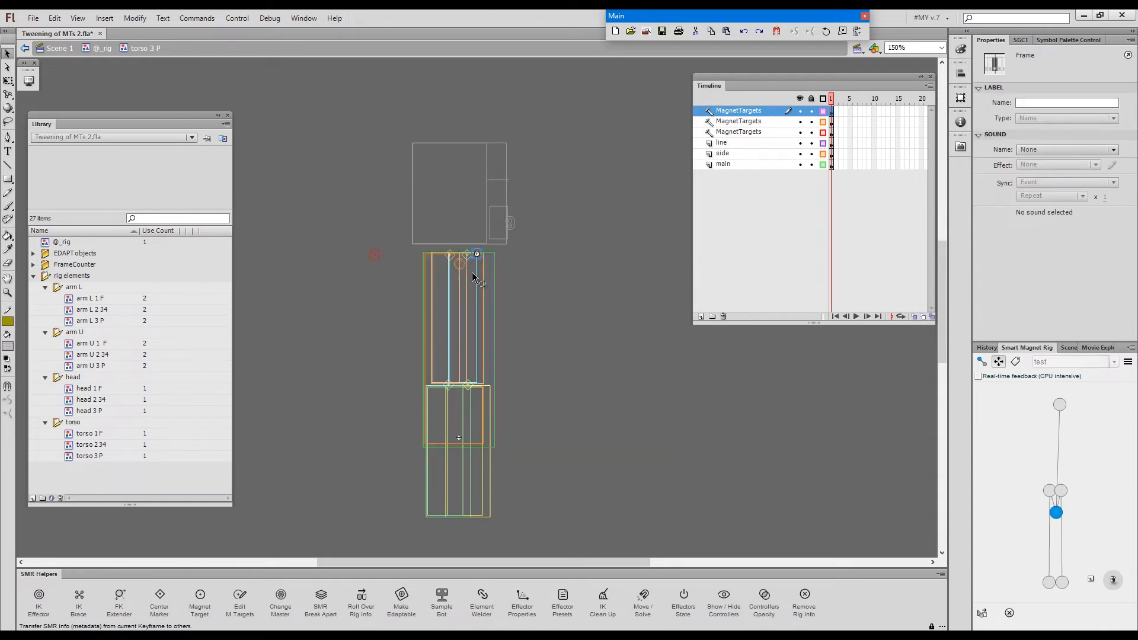
pyautogui.moveTo(474, 271); pyautogui.dragTo(463, 269)
pyautogui.moveTo(375, 258); pyautogui.dragTo(444, 255)
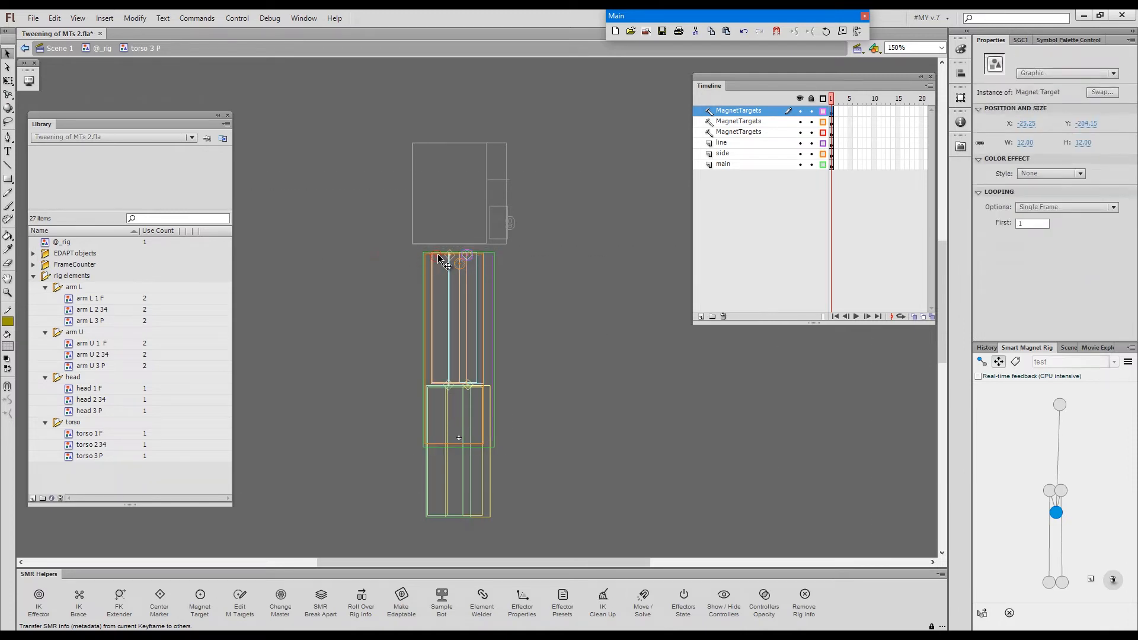
# Return to the rig at frame 5 and turn off the outline display of the character layers.
pyautogui.doubleClick(605, 228)
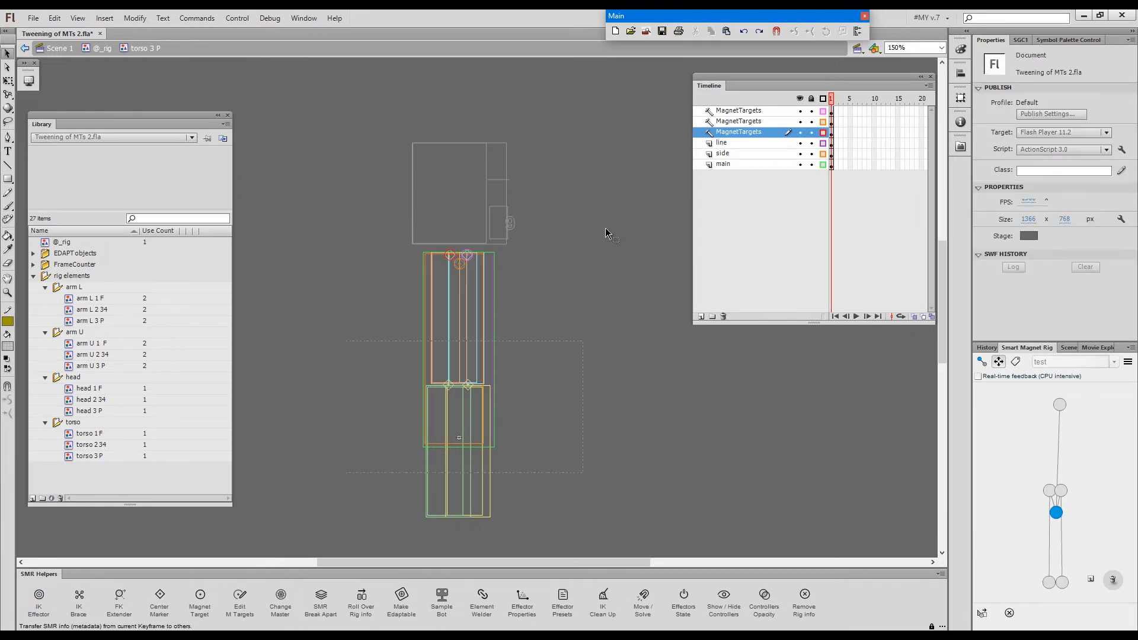
pyautogui.moveTo(869, 97); pyautogui.dragTo(850, 98)
pyautogui.click(823, 112)
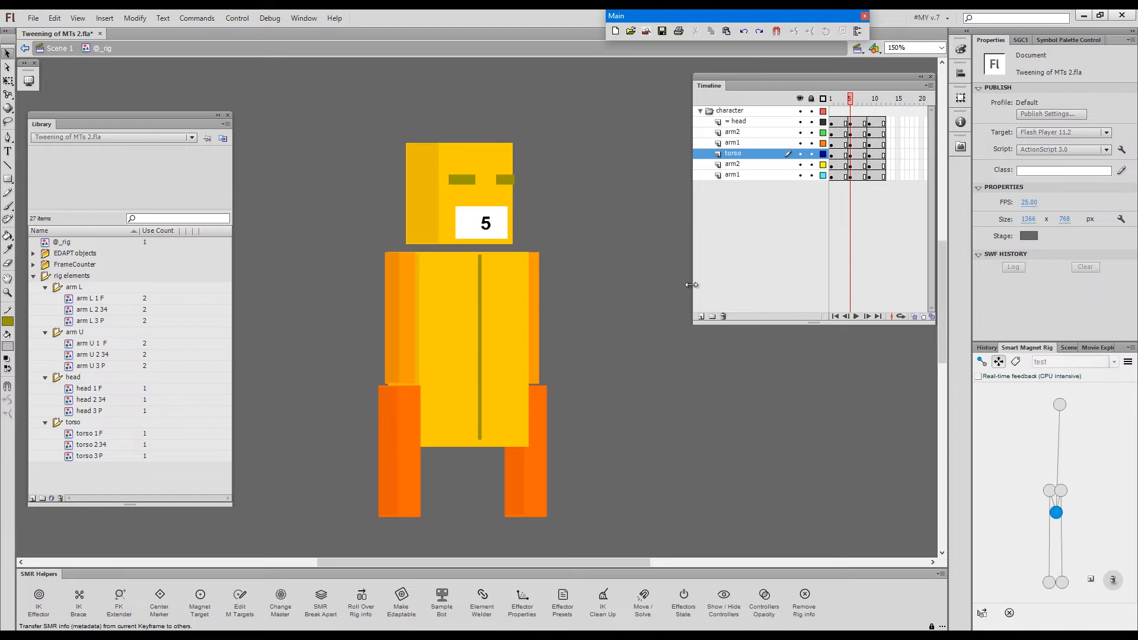
# Insert test keyframes on all character layers at frames 6 and 10, and try moving the torso with the attached parts snapping to it at frame 10.
pyautogui.click(858, 111)
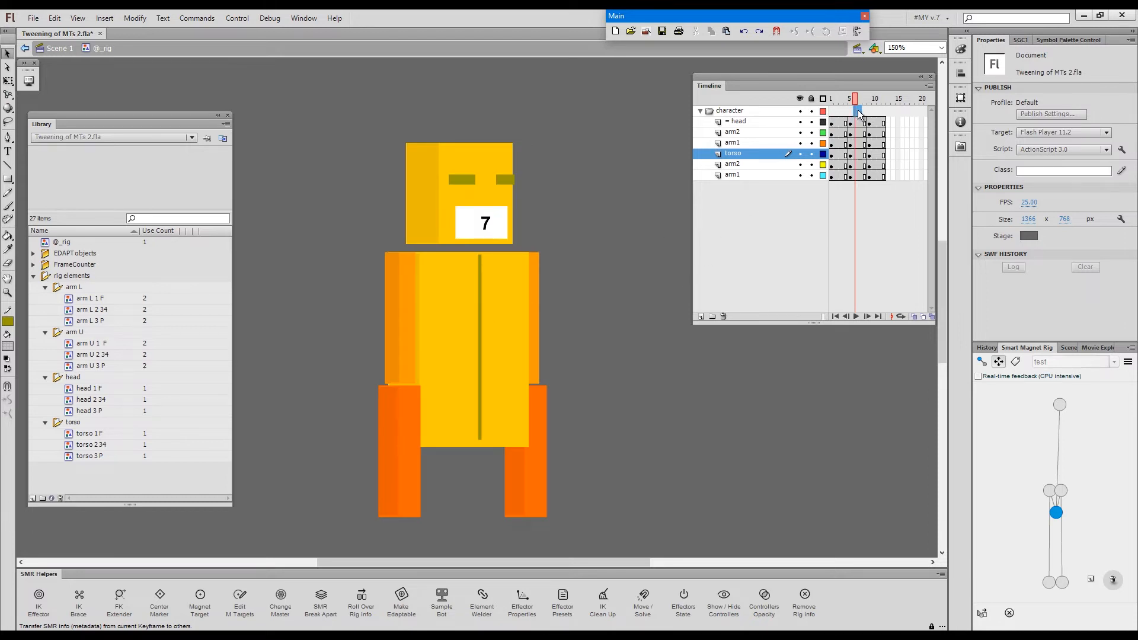
pyautogui.click(855, 112)
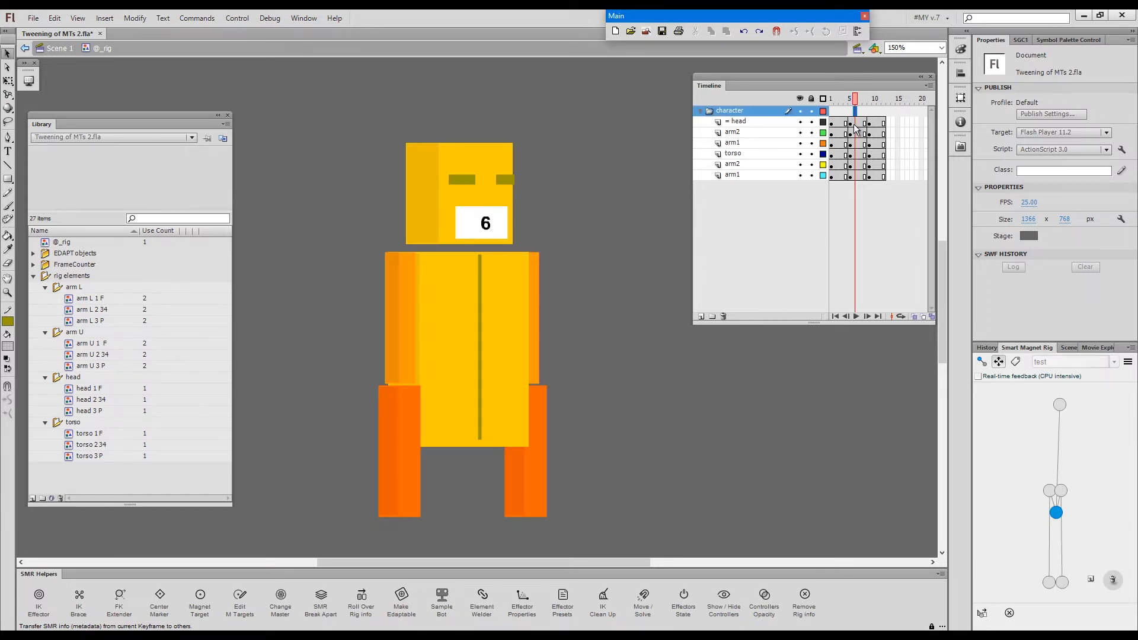
pyautogui.press('x')
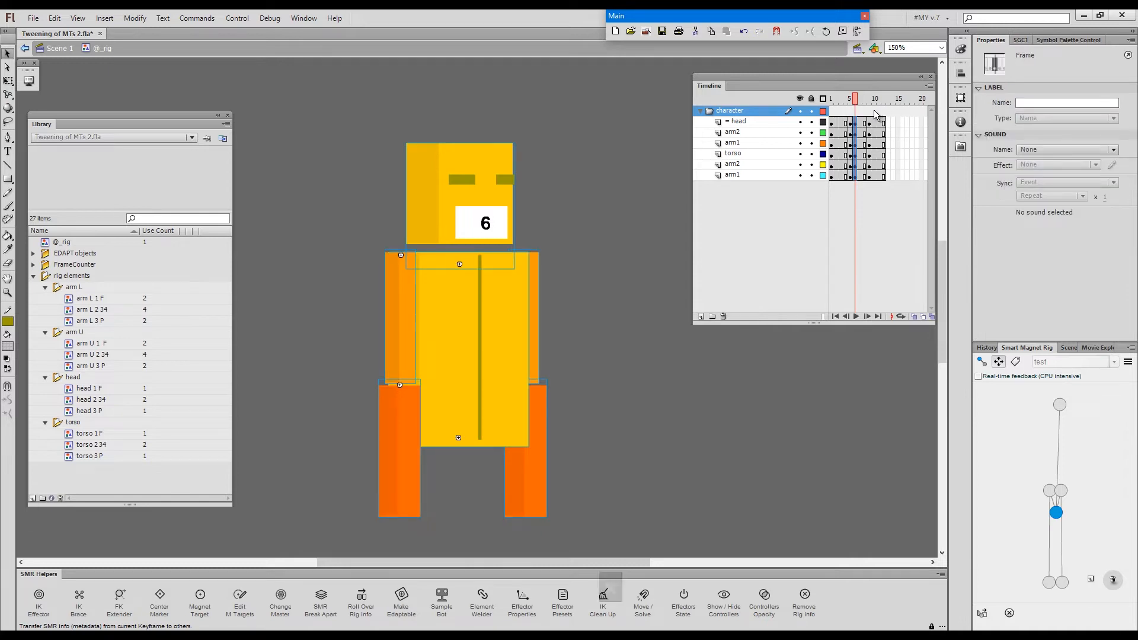
pyautogui.click(874, 112)
pyautogui.press('x')
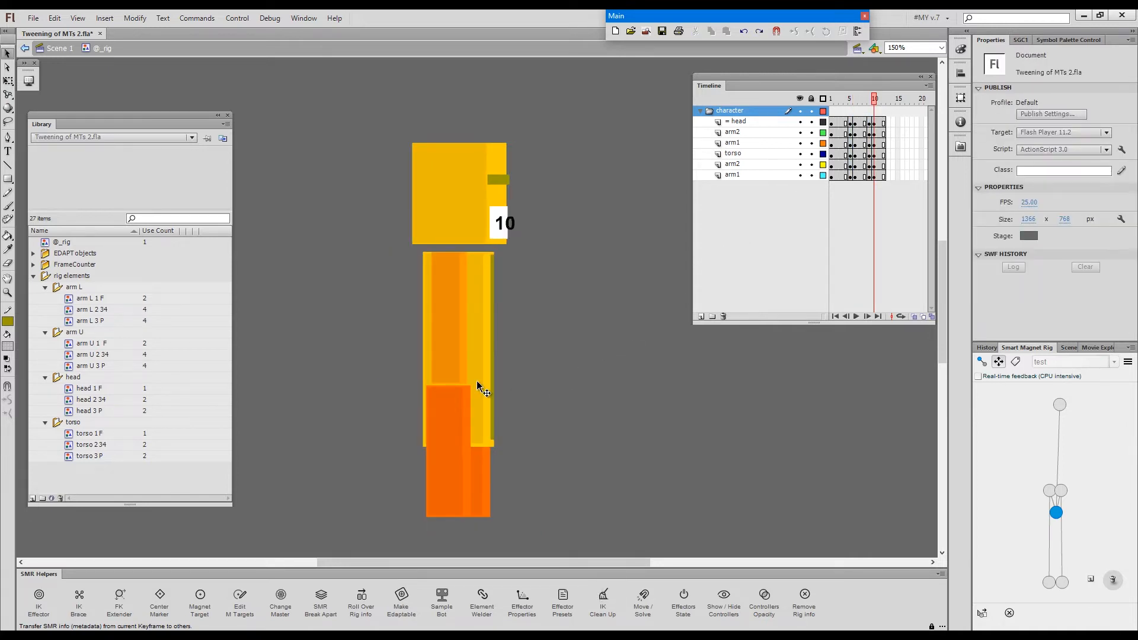
pyautogui.moveTo(487, 354); pyautogui.dragTo(571, 355)
pyautogui.press('1')
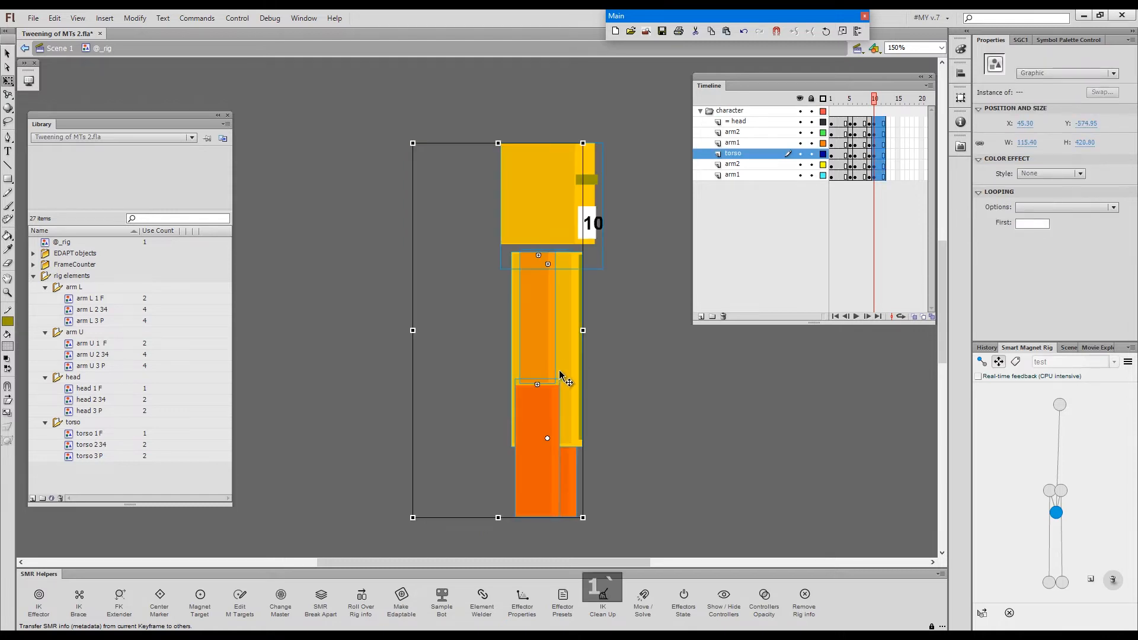
# Try moving the torso and snapping the attached parts to it at frame 6, and clear the test keyframes at frames 6 and 10.
pyautogui.click(853, 111)
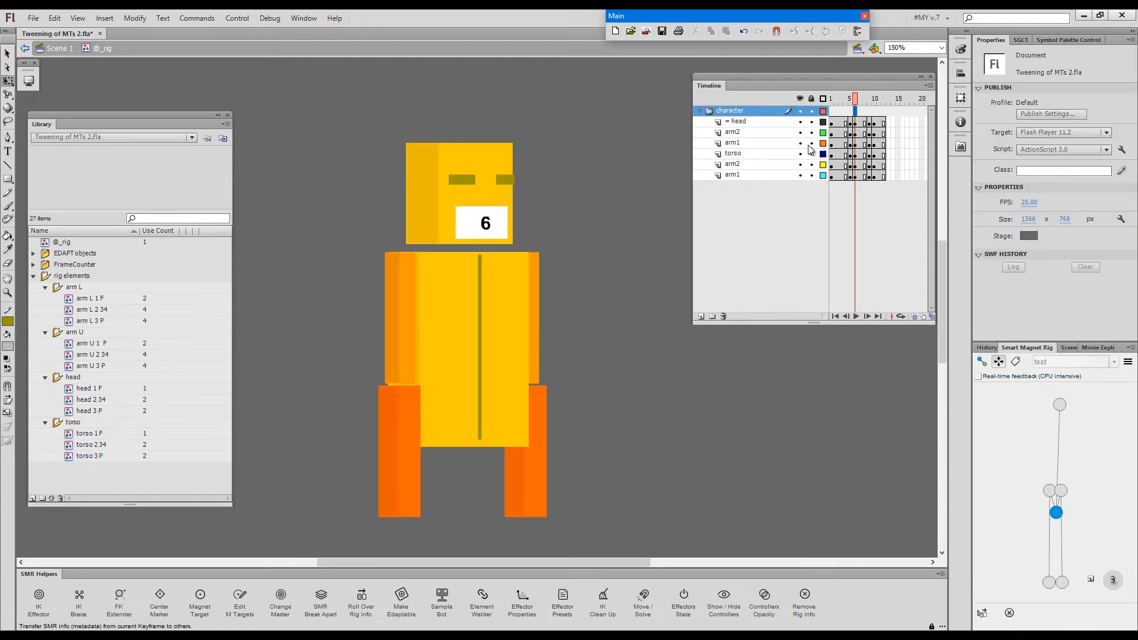
pyautogui.moveTo(501, 317); pyautogui.dragTo(575, 324)
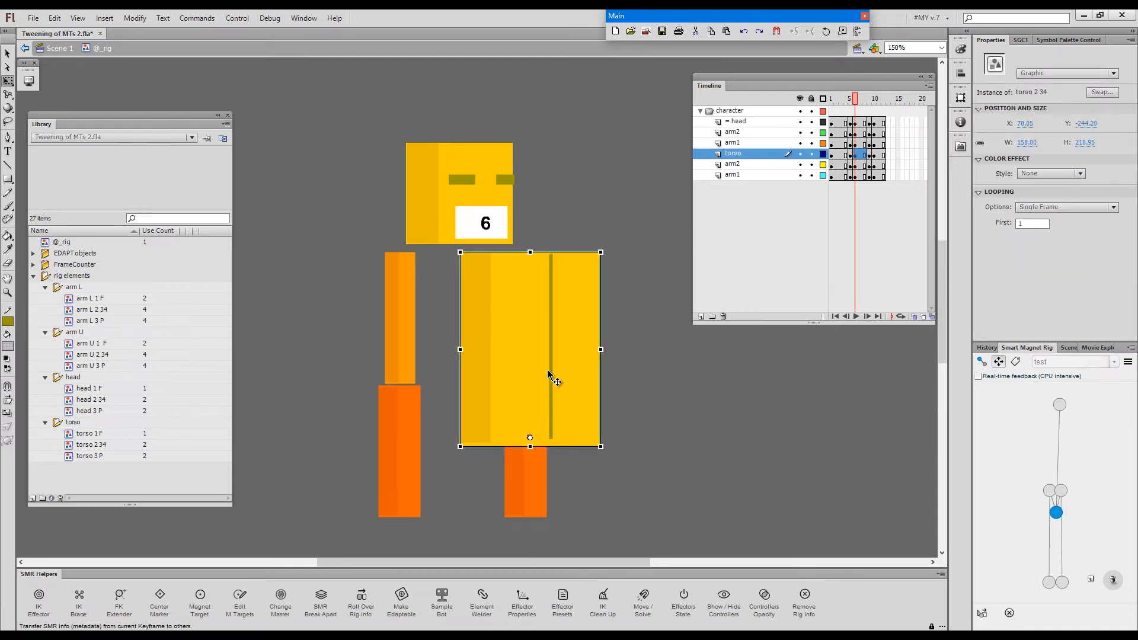
pyautogui.press('1')
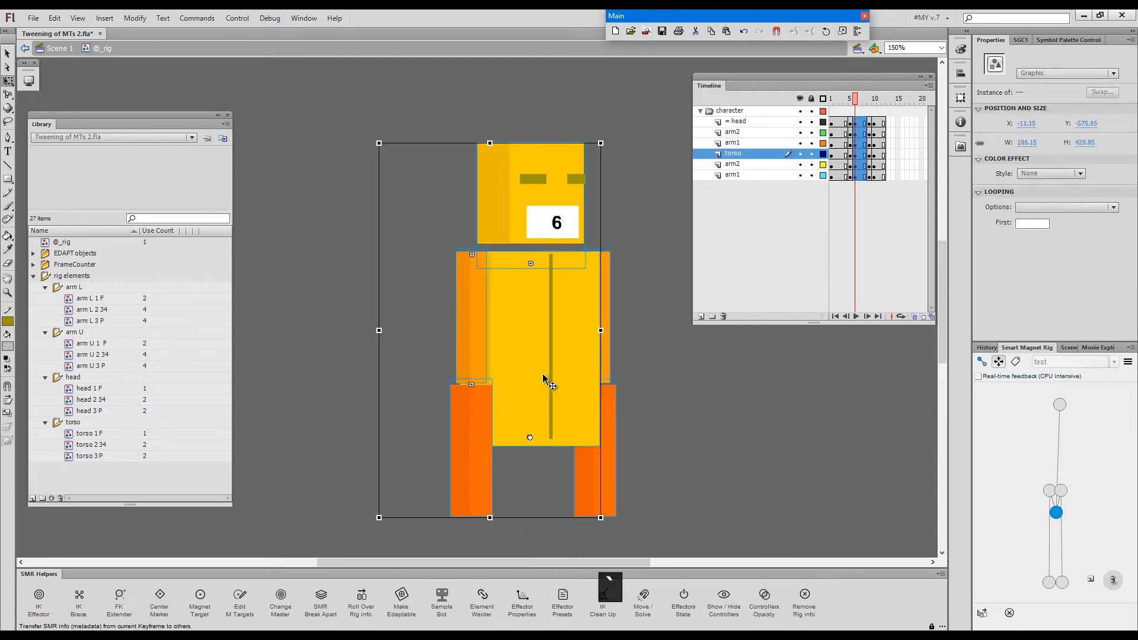
pyautogui.click(865, 209)
pyautogui.moveTo(855, 122); pyautogui.dragTo(853, 178)
pyautogui.hotkey('shift', 'x')
pyautogui.moveTo(878, 123); pyautogui.dragTo(876, 178)
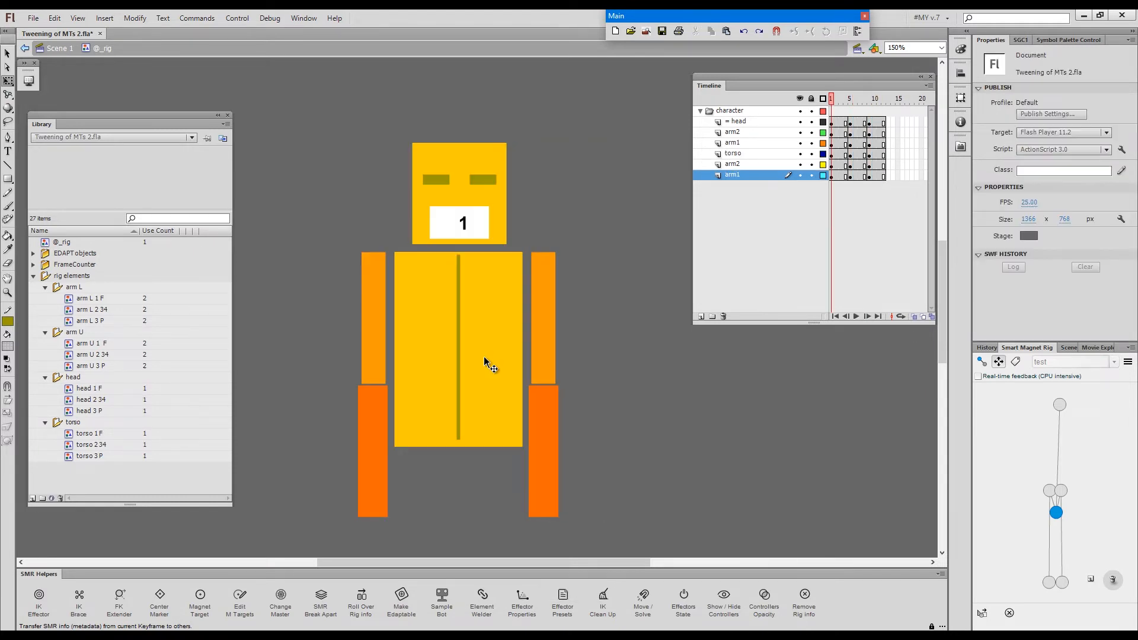
# Examine the magnet target positions inside torso 1 F at frame 1 and torso 2 34 at frame 5.
pyautogui.doubleClick(486, 356)
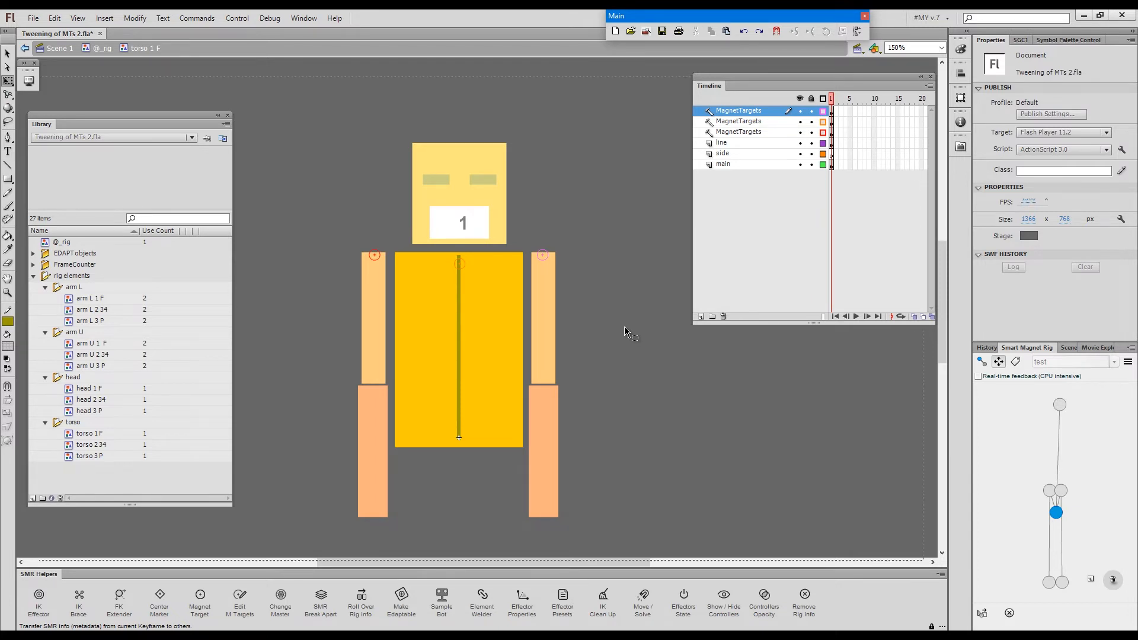
pyautogui.doubleClick(624, 325)
pyautogui.click(500, 349)
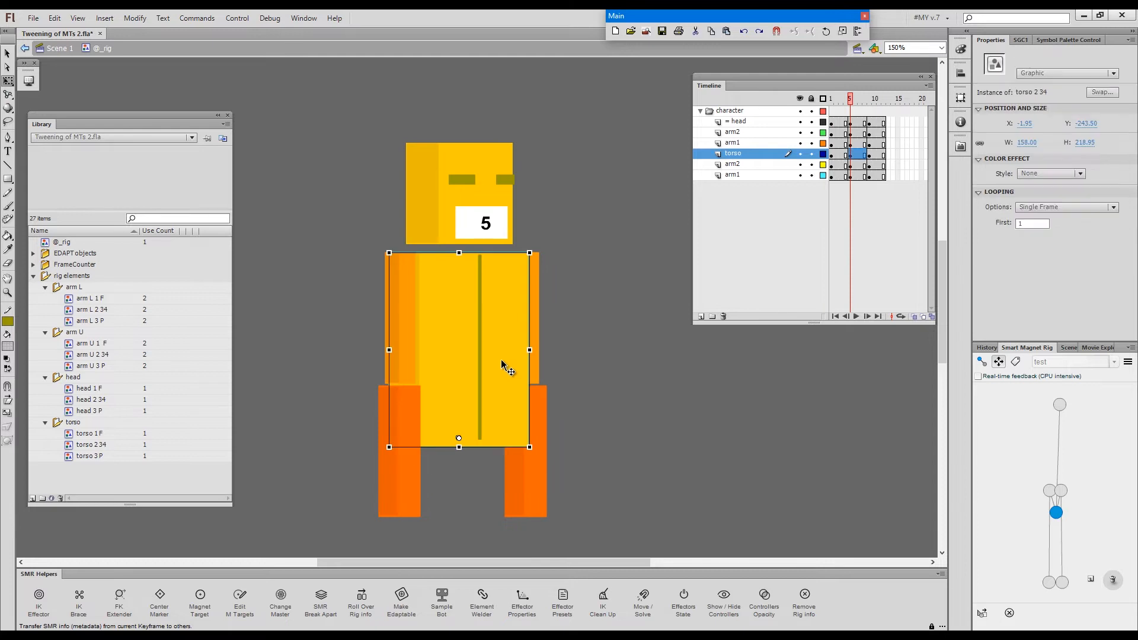
pyautogui.doubleClick(502, 364)
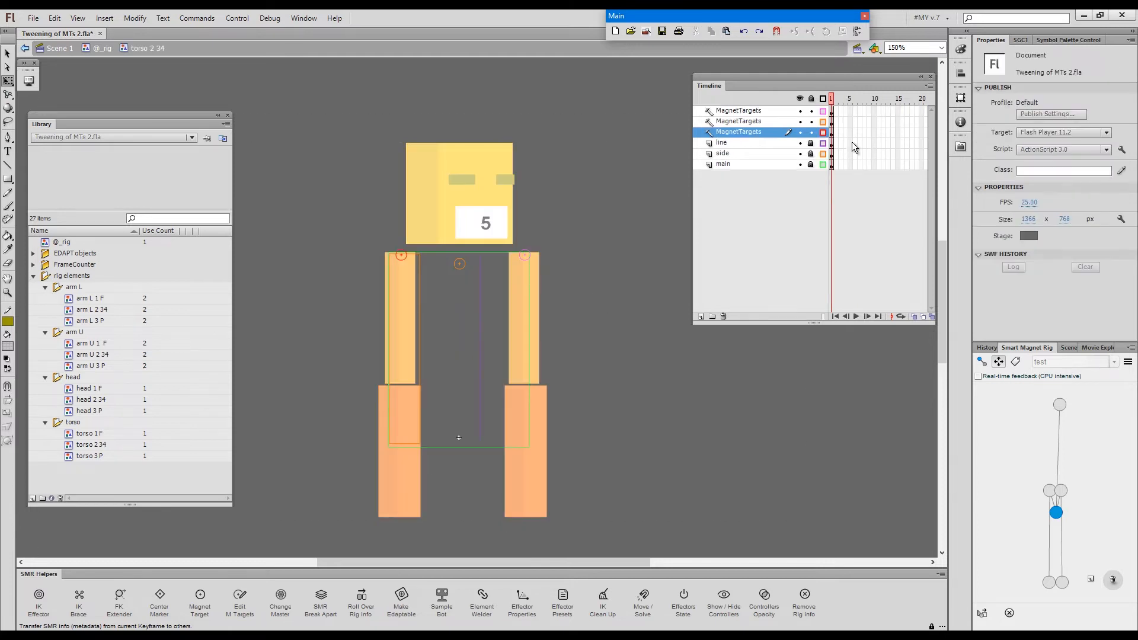
# Copy frame 1 of all layers in torso 2 34 and turn off the outline display of its artwork layers.
pyautogui.click(830, 175)
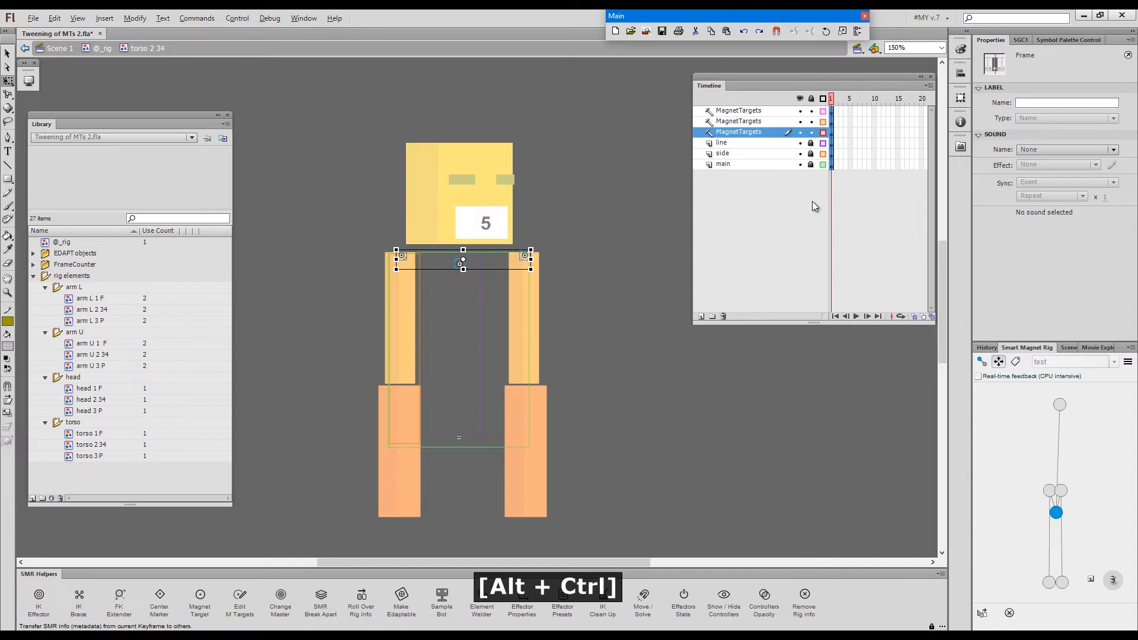
pyautogui.hotkey('ctrl', 'alt', 'c')
pyautogui.click(823, 155)
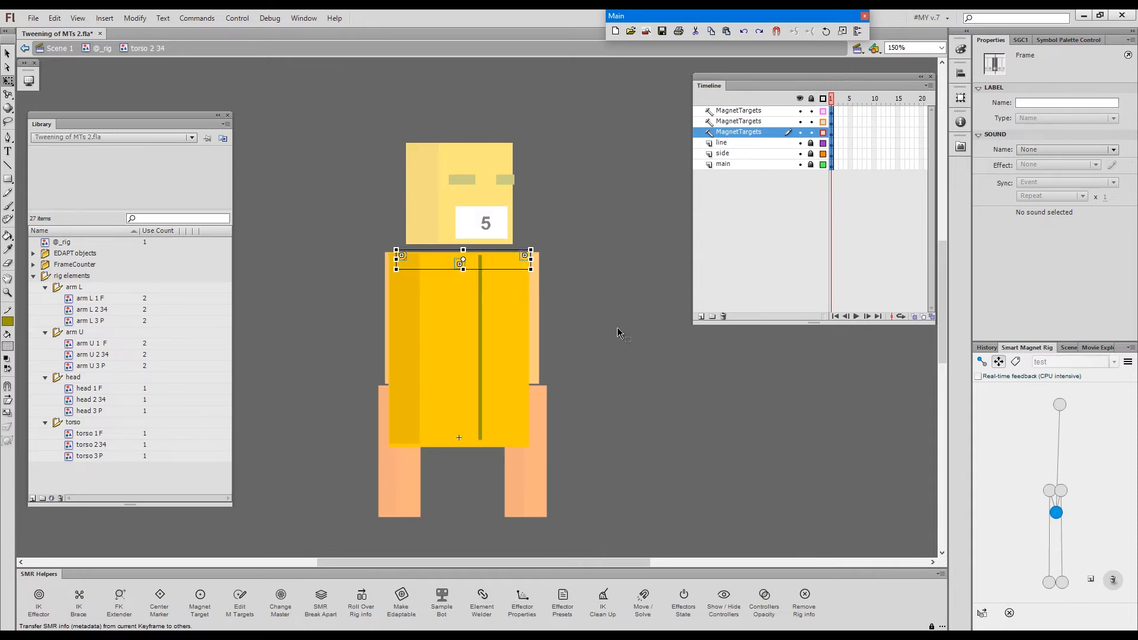
# Open torso 1 F from the rig's frame 1 and paste the copied frames onto all its layers at frame 10.
pyautogui.click(601, 258)
pyautogui.doubleClick(600, 257)
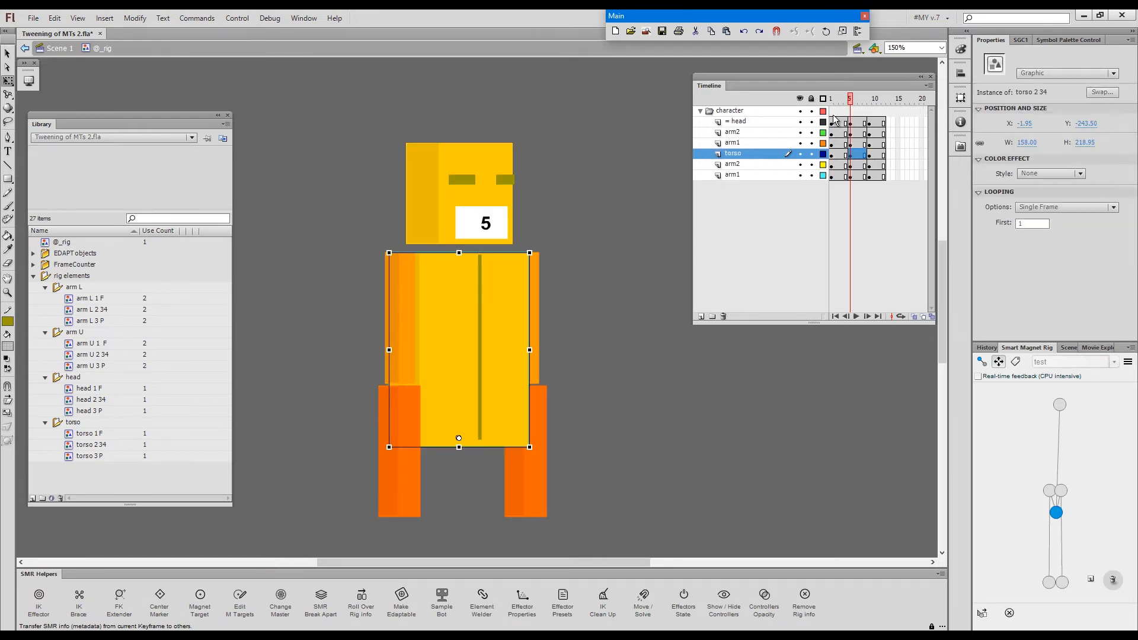
pyautogui.click(832, 98)
pyautogui.click(484, 350)
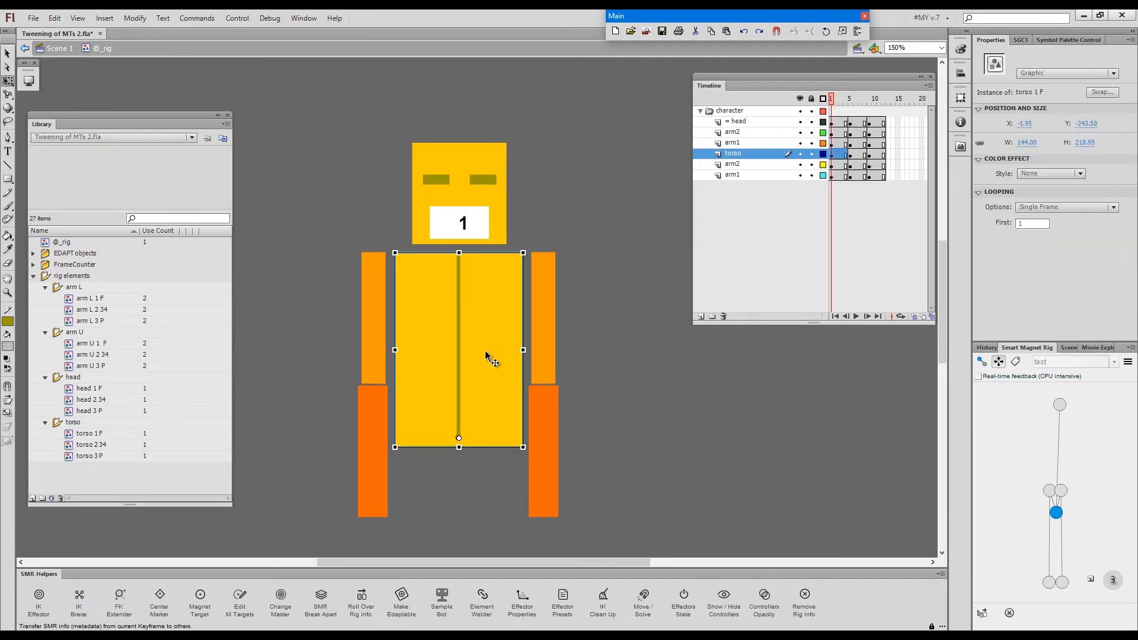
pyautogui.doubleClick(484, 350)
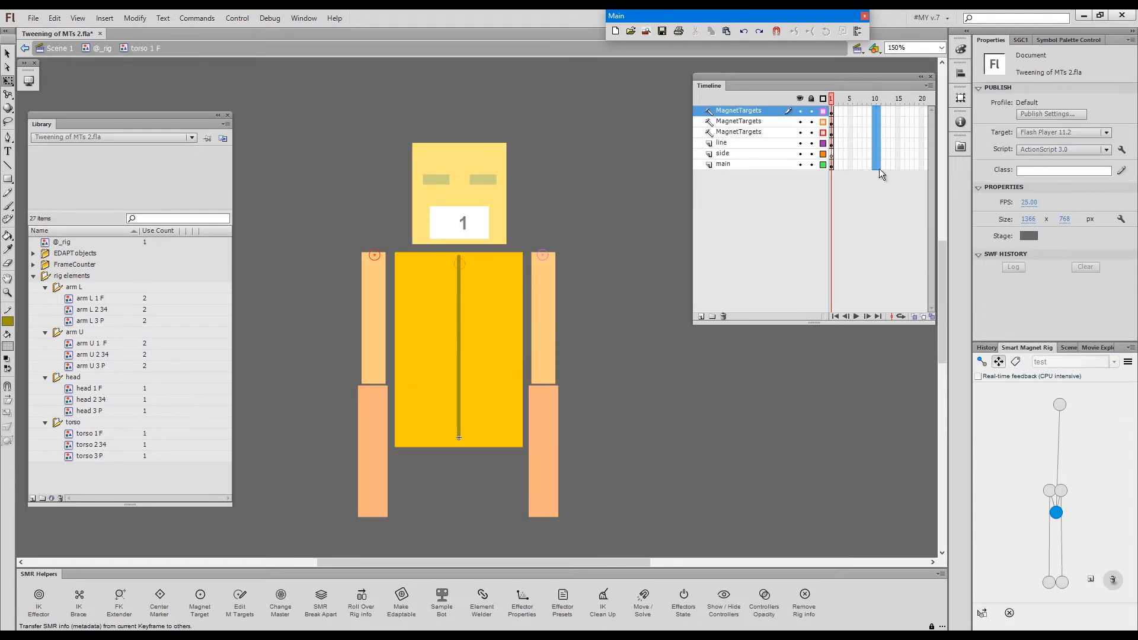
pyautogui.hotkey('ctrl', 'alt', 'v')
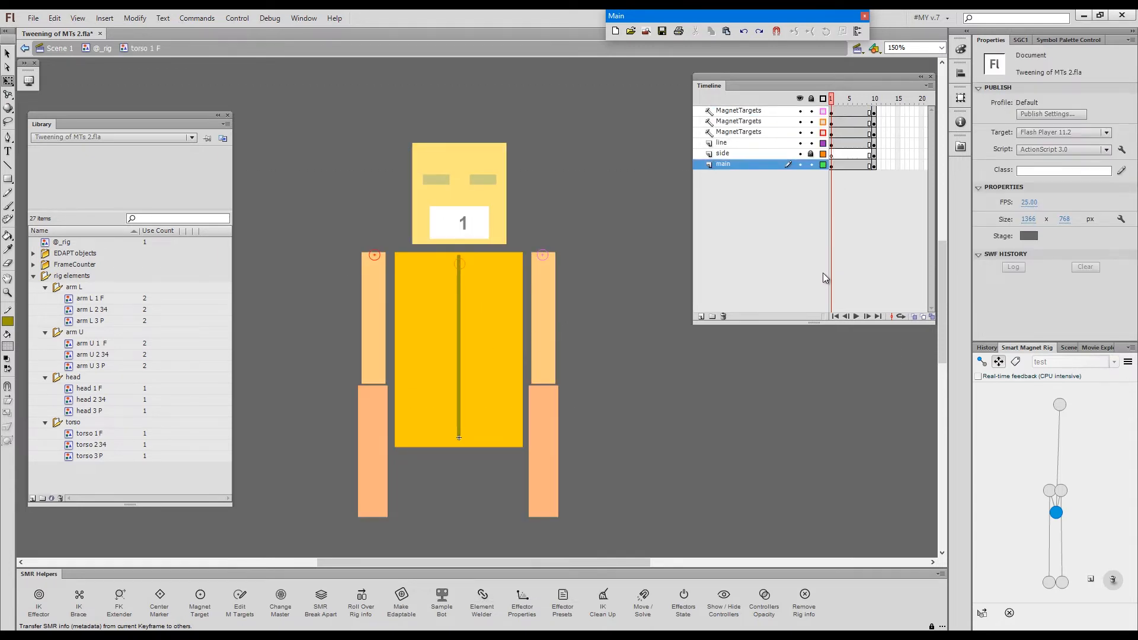
# Apply shape tweens to the line and main layers and classic tweens to the three MagnetTargets layers between frames 1 and 10.
pyautogui.click(854, 143)
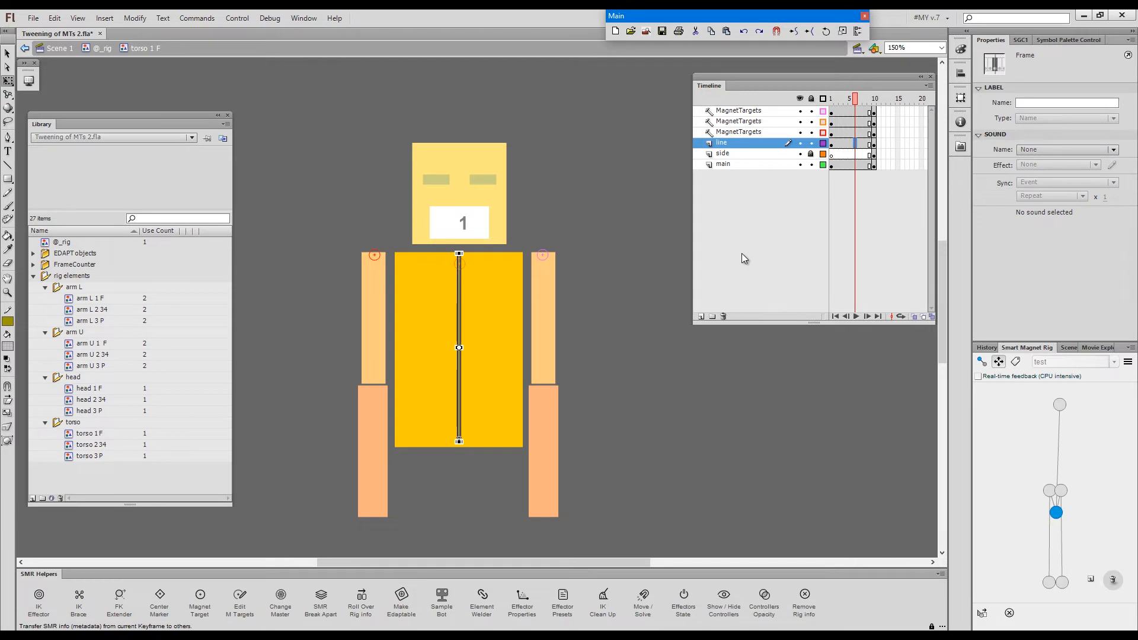
pyautogui.press('6')
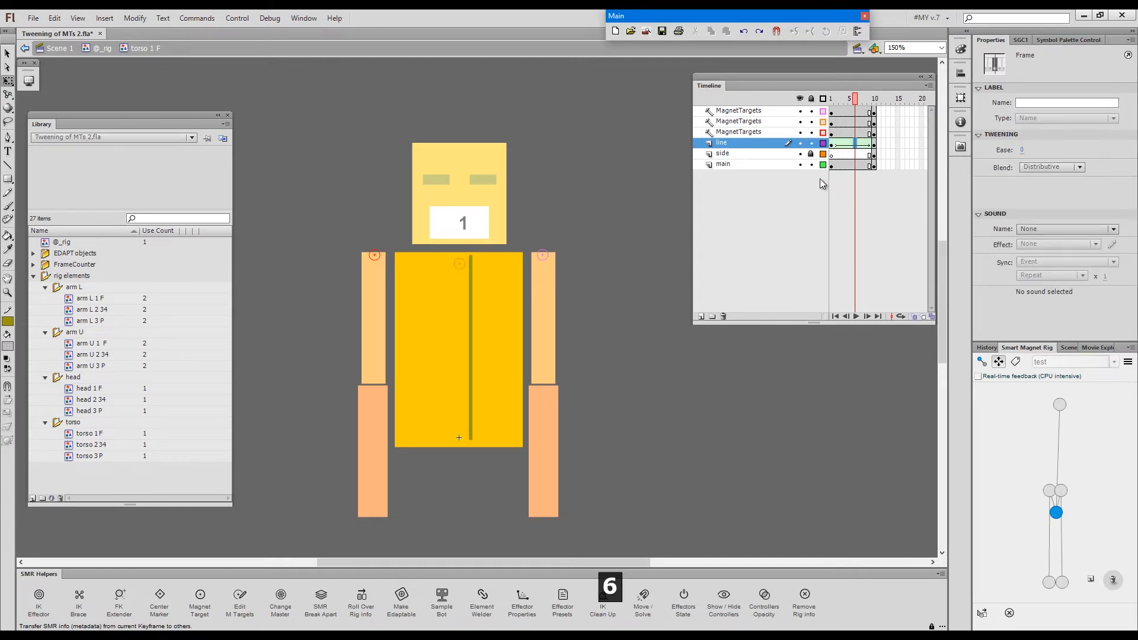
pyautogui.click(850, 165)
pyautogui.press('6')
pyautogui.moveTo(854, 100); pyautogui.dragTo(874, 99)
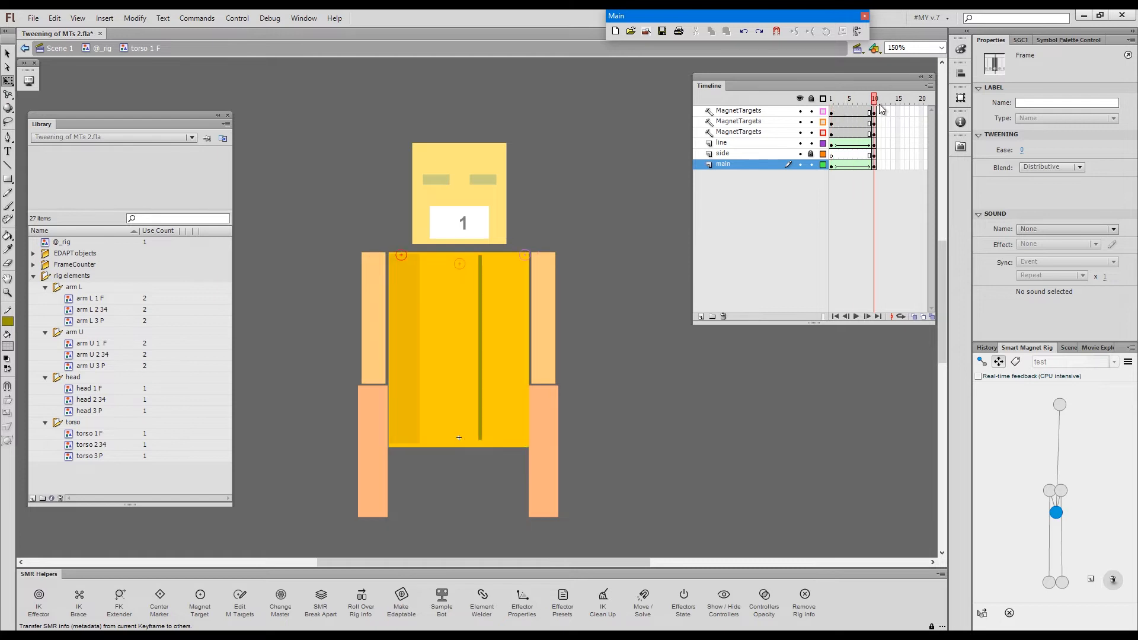
pyautogui.moveTo(855, 134); pyautogui.dragTo(877, 105)
pyautogui.press('4')
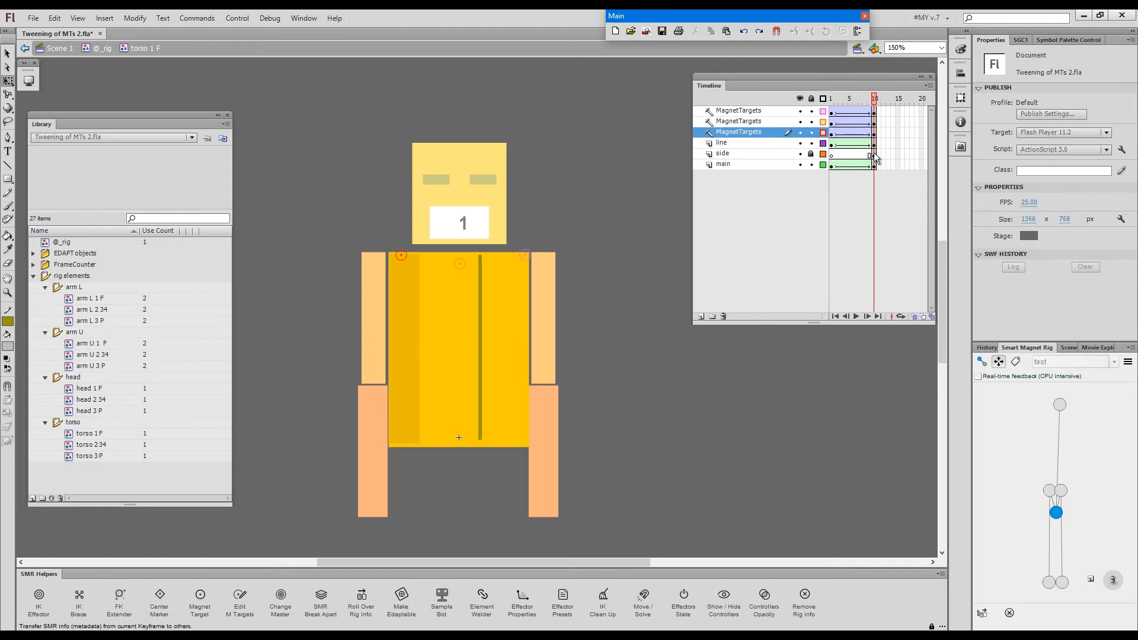
# Unlock the side layer and duplicate its frame 10 keyframe with the side shape at frame 2.
pyautogui.click(874, 156)
pyautogui.click(811, 154)
pyautogui.click(874, 156)
pyautogui.click(415, 331)
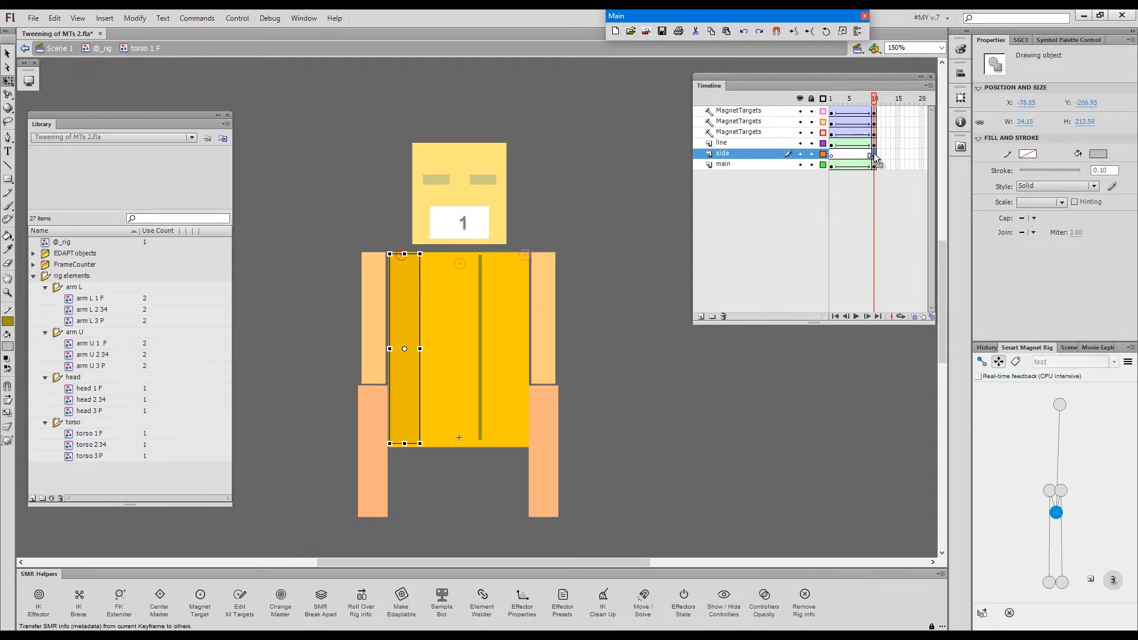
pyautogui.click(834, 155)
pyautogui.press('alt')
pyautogui.click(413, 302)
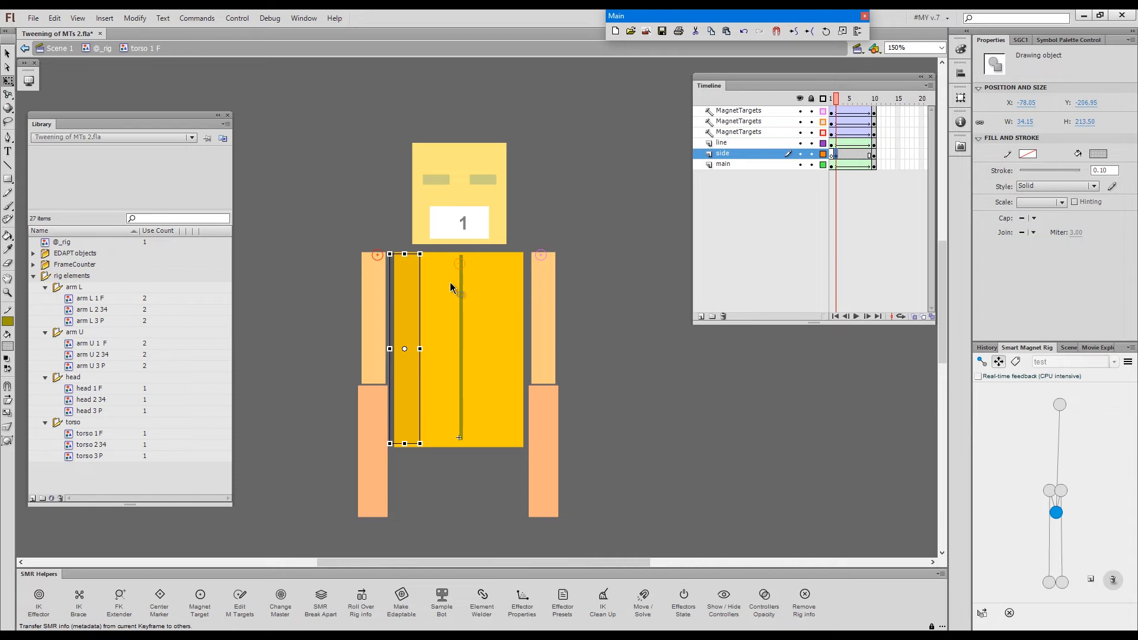
# Move the side shape at frame 2 to the torso's left edge and narrow it to a thin strip there.
pyautogui.press('Right')
pyautogui.press('Right')
pyautogui.press('Right')
pyautogui.press('Right')
pyautogui.press('Right')
pyautogui.press('Right')
pyautogui.press('Right')
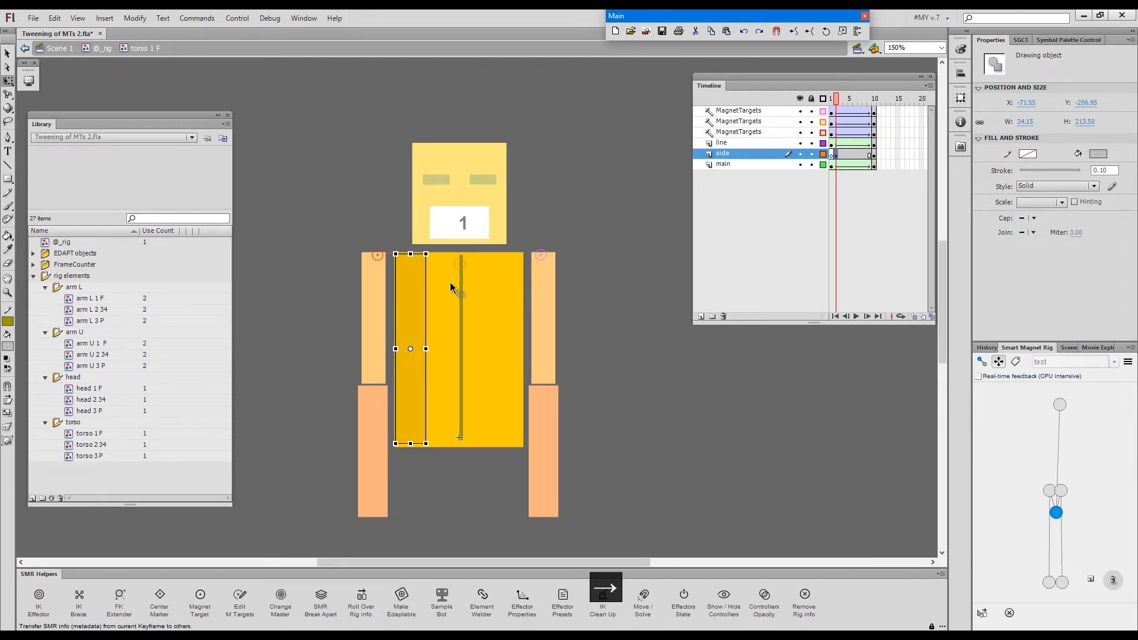
pyautogui.moveTo(427, 348); pyautogui.dragTo(397, 349)
# Apply a shape tween to the side layer between frames 2 and 10 and preview the torso turn.
pyautogui.click(846, 154)
pyautogui.press('F6')
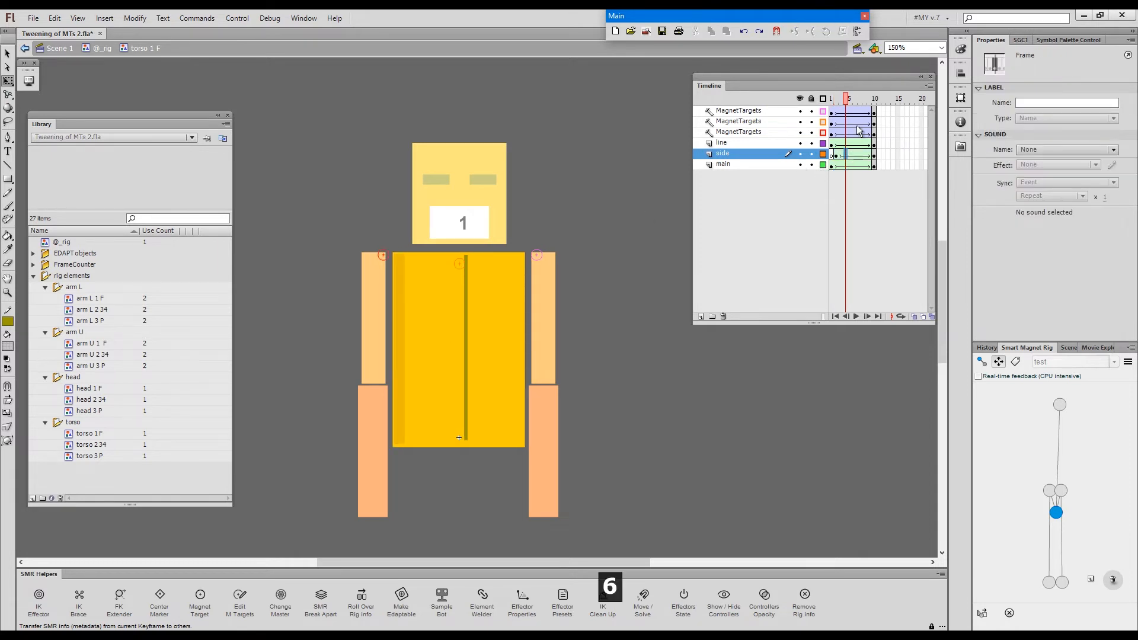
pyautogui.moveTo(843, 102)
pyautogui.mouseDown()
pyautogui.moveTo(832, 102)
pyautogui.moveTo(875, 107)
pyautogui.moveTo(843, 108)
pyautogui.moveTo(871, 111)
pyautogui.moveTo(858, 109)
pyautogui.mouseUp()
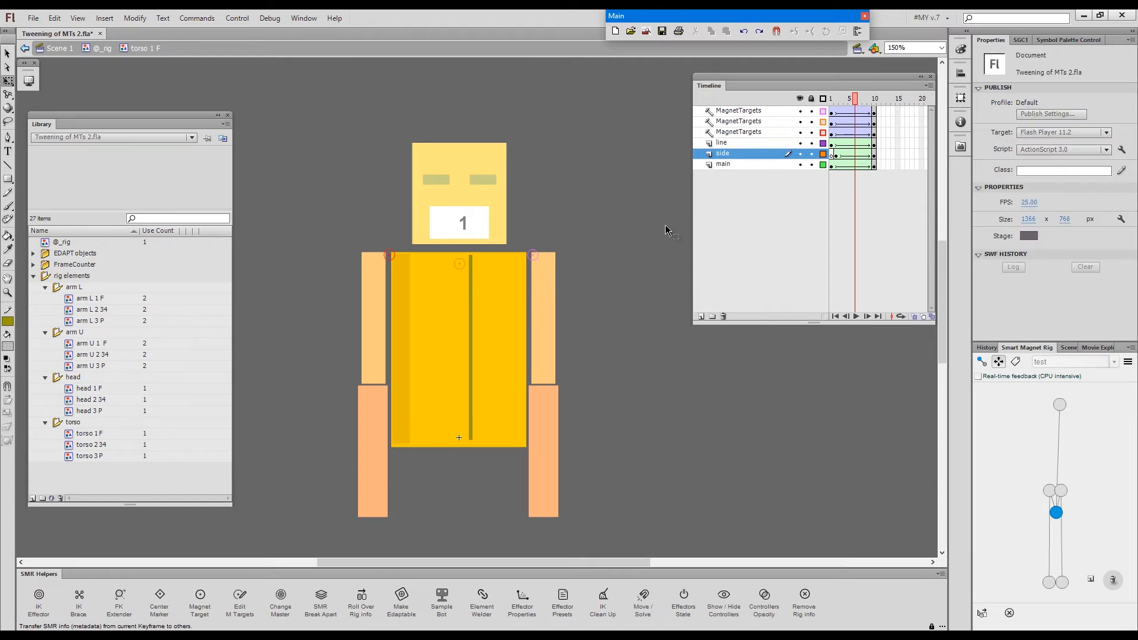
# Return to the rig, insert keyframes on all character layers at frame 3, and select the torso.
pyautogui.doubleClick(628, 285)
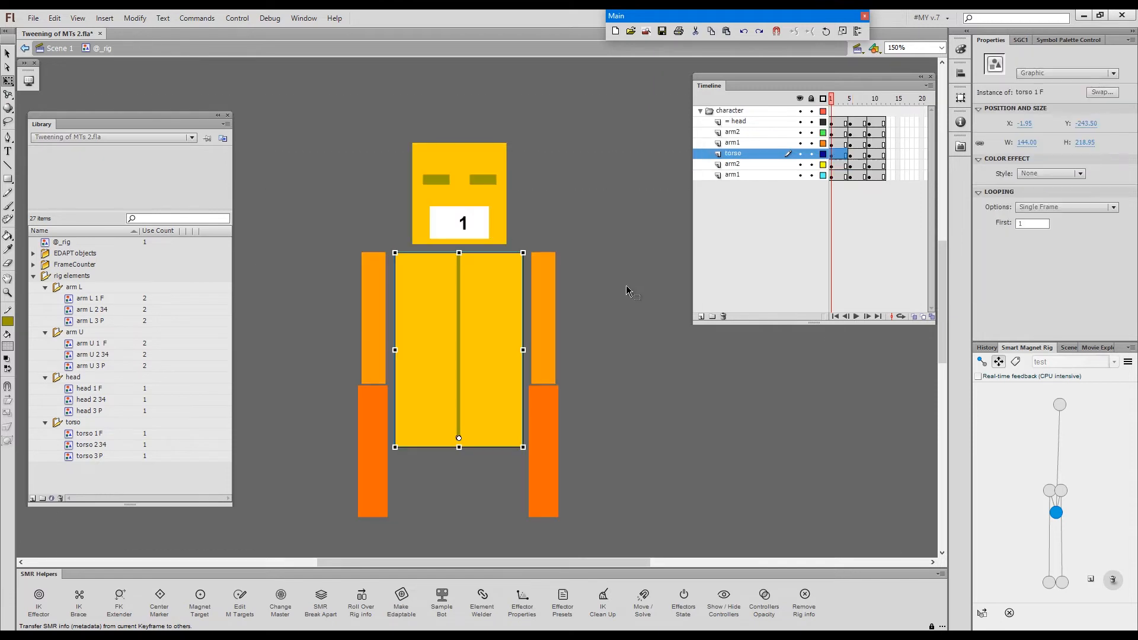
pyautogui.click(637, 325)
pyautogui.click(839, 111)
pyautogui.press('F6')
pyautogui.click(483, 358)
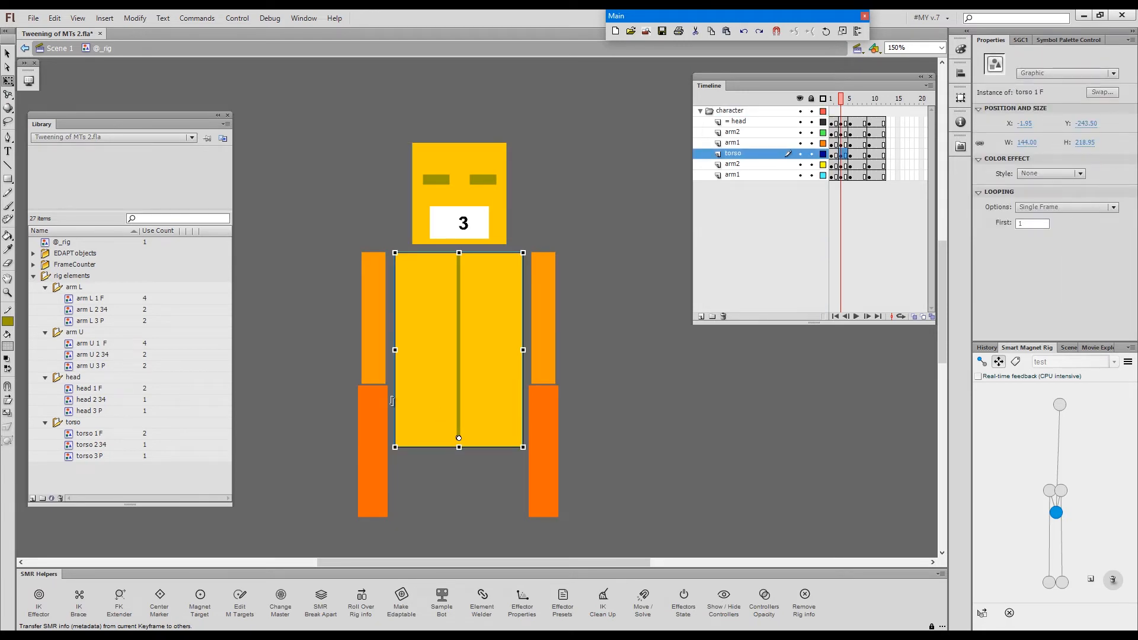
# Set the torso instance's first frame to 6 and snap all attached parts to its magnet targets at frame 3.
pyautogui.hotkey('shift', '.')
pyautogui.hotkey('shift', '.')
pyautogui.hotkey('shift', '.')
pyautogui.hotkey('shift', '.')
pyautogui.hotkey('shift', '.')
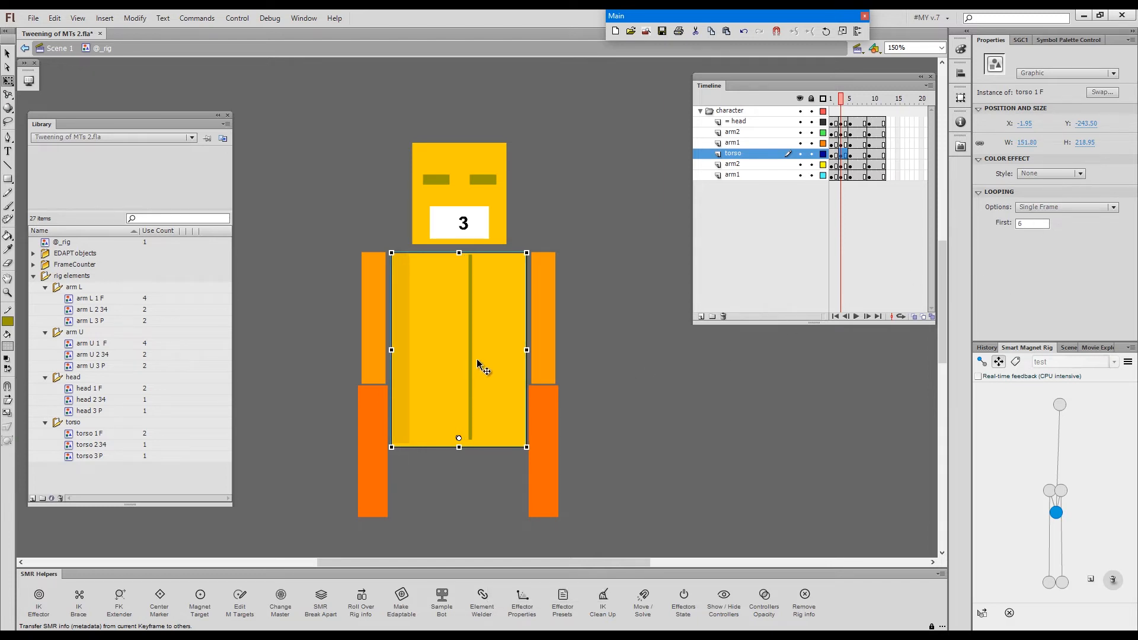
pyautogui.press('1')
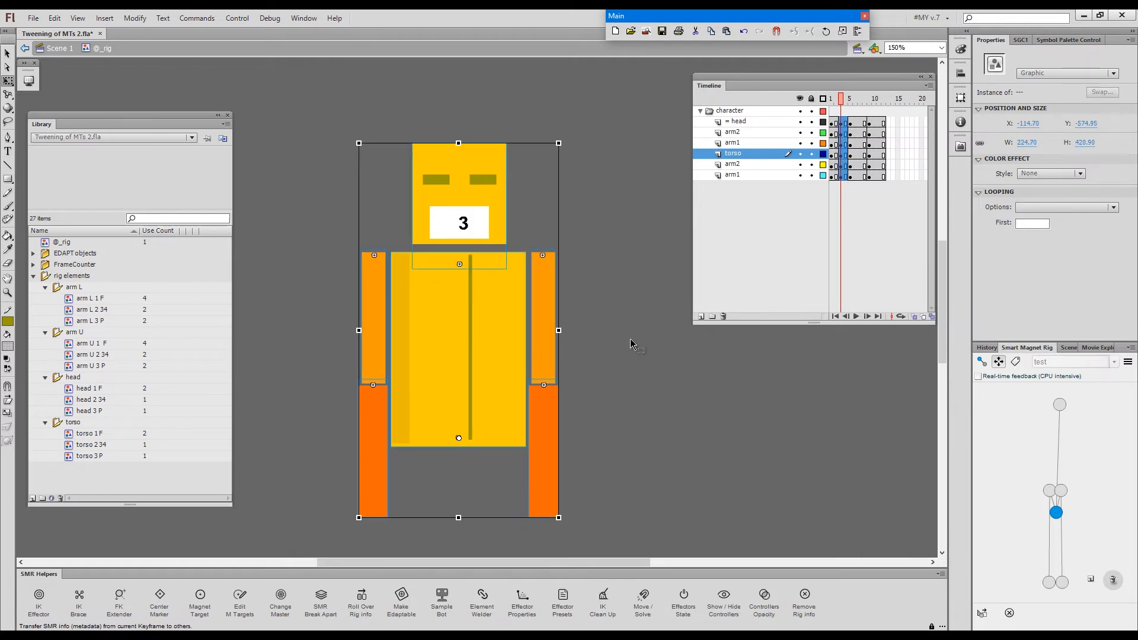
pyautogui.press('1')
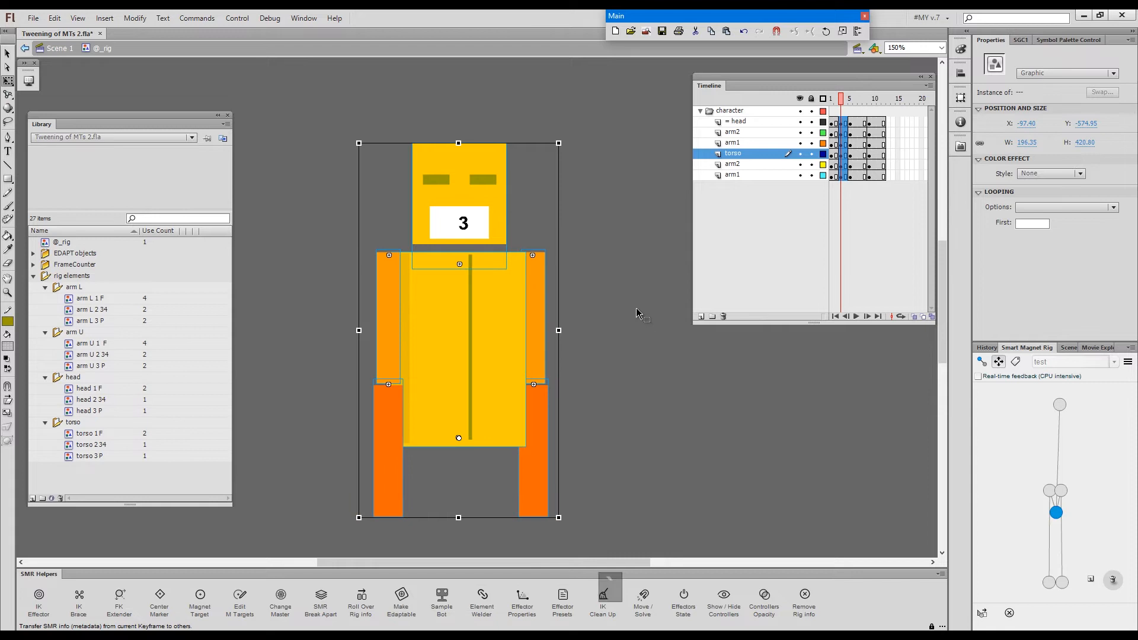
pyautogui.click(634, 304)
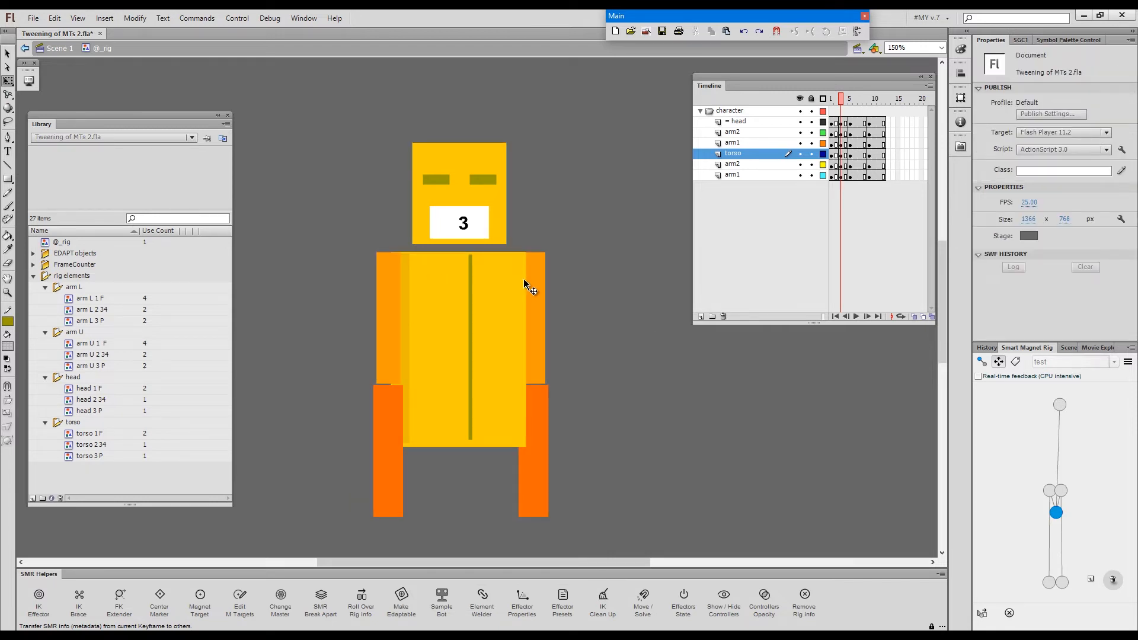
# Pose the rig at frame 3 by tilting the torso to the right, swinging the left arm outward, and adjusting the head.
pyautogui.press('g')
pyautogui.moveTo(509, 274); pyautogui.dragTo(524, 281)
pyautogui.moveTo(413, 296); pyautogui.dragTo(397, 283)
pyautogui.moveTo(477, 189); pyautogui.dragTo(493, 153)
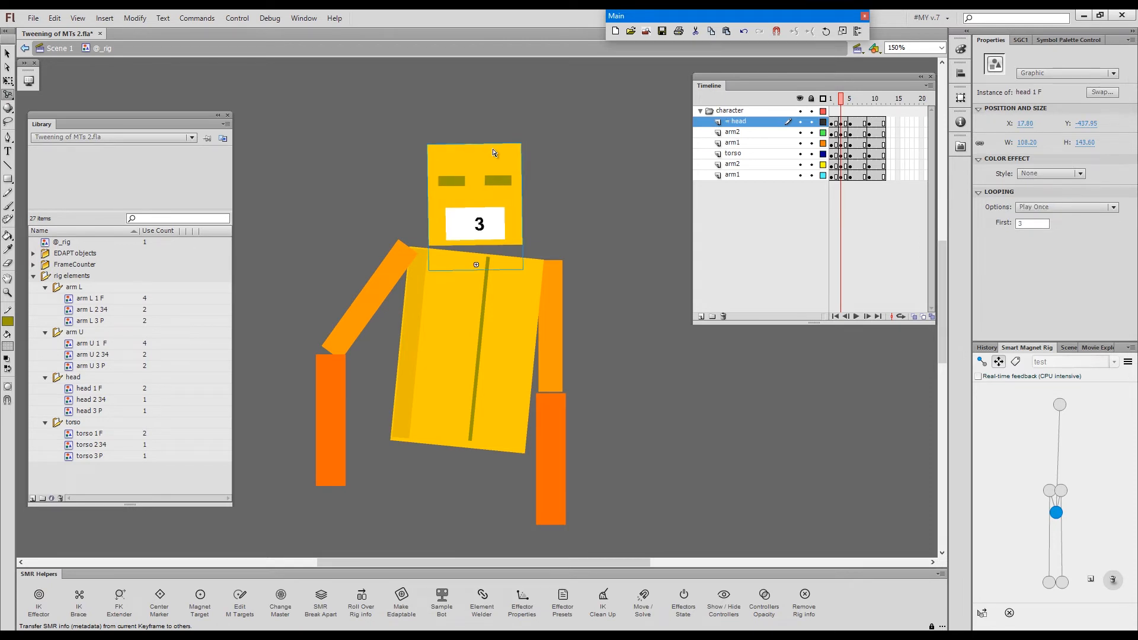
# Swap the head for head 2 34, tilt it to the left, and test pulling it away and snapping it back to the torso.
pyautogui.press("'")
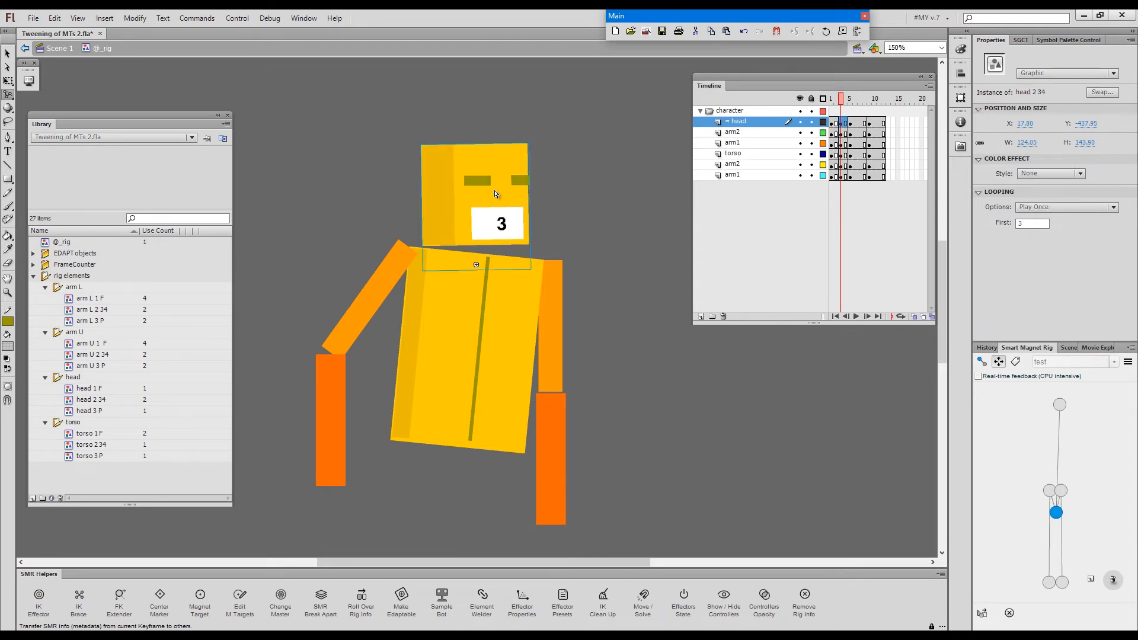
pyautogui.moveTo(496, 197); pyautogui.dragTo(471, 200)
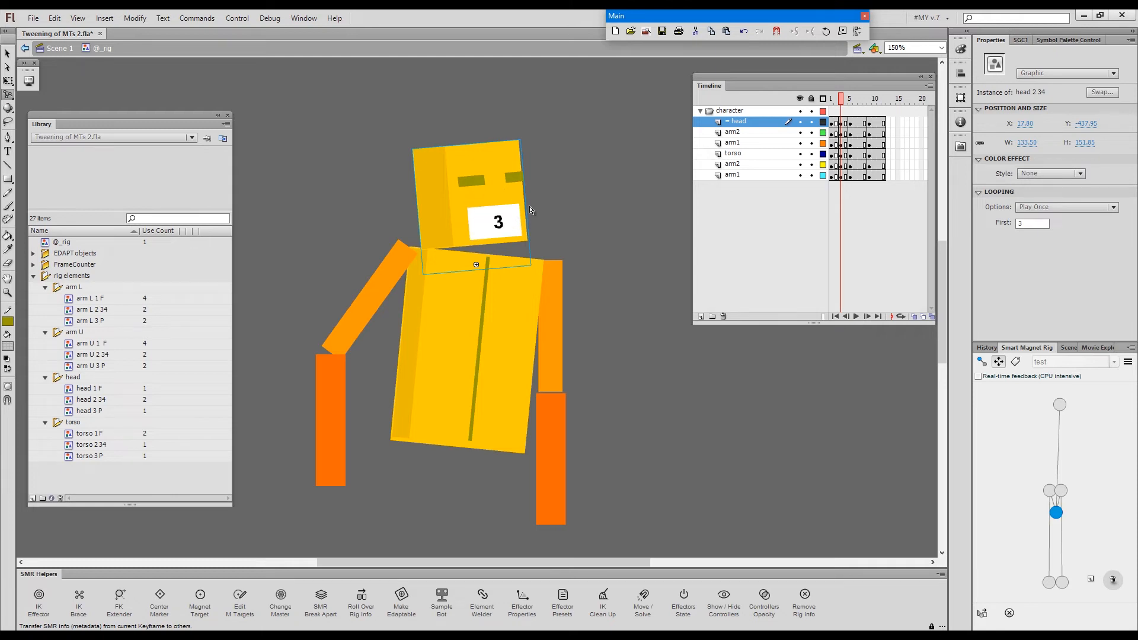
pyautogui.moveTo(498, 190)
pyautogui.mouseDown()
pyautogui.moveTo(486, 217)
pyautogui.moveTo(505, 178)
pyautogui.mouseUp()
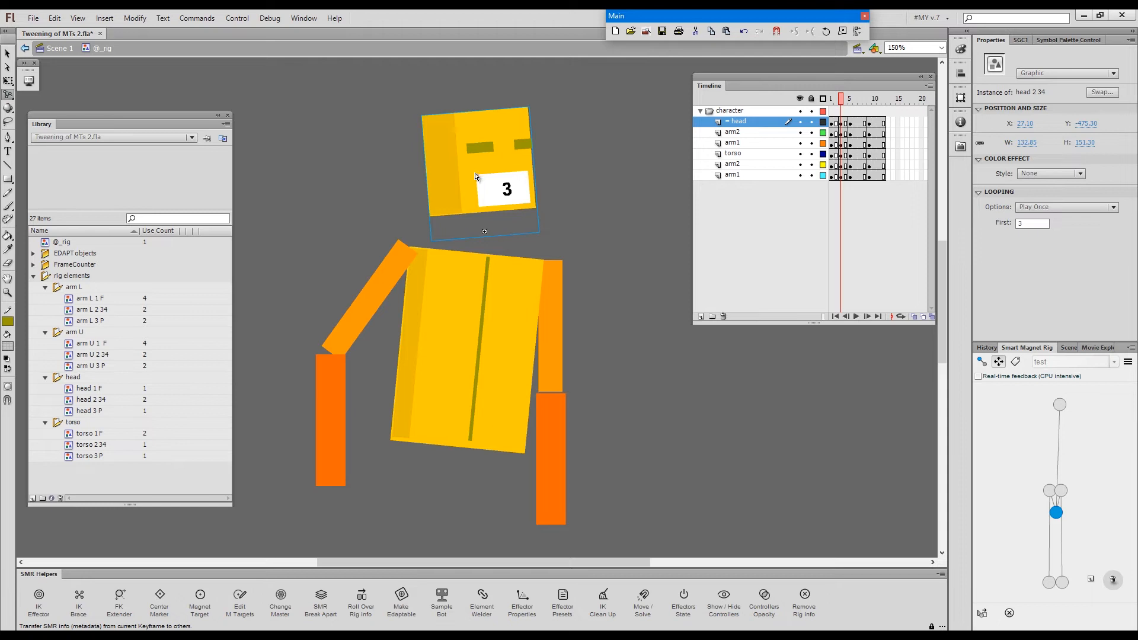
pyautogui.moveTo(510, 191); pyautogui.dragTo(520, 281)
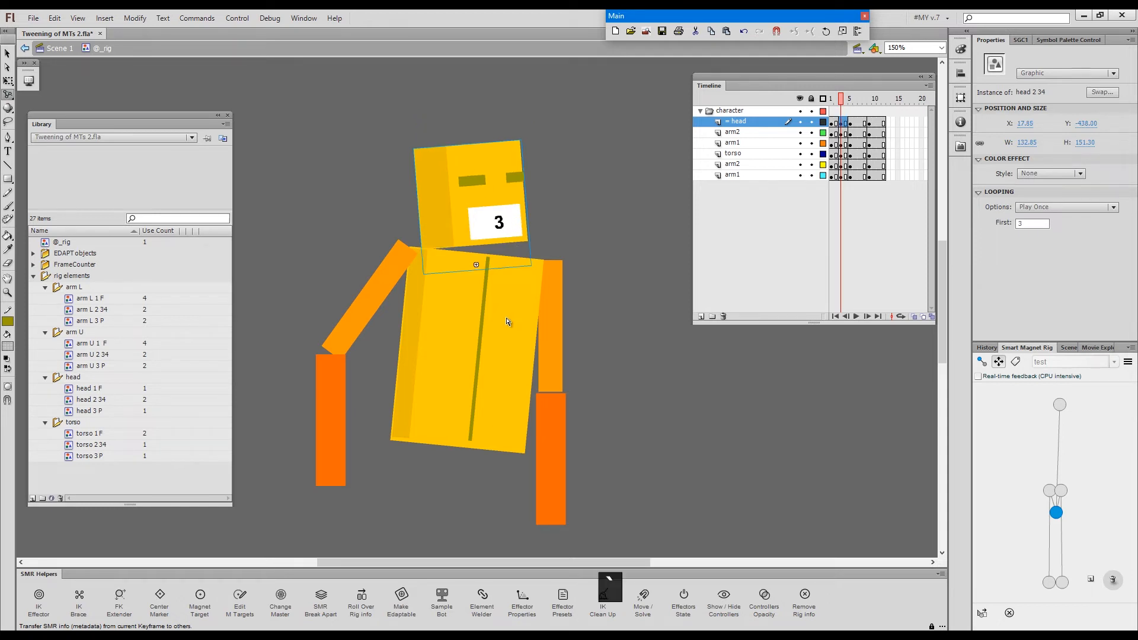
pyautogui.click(495, 337)
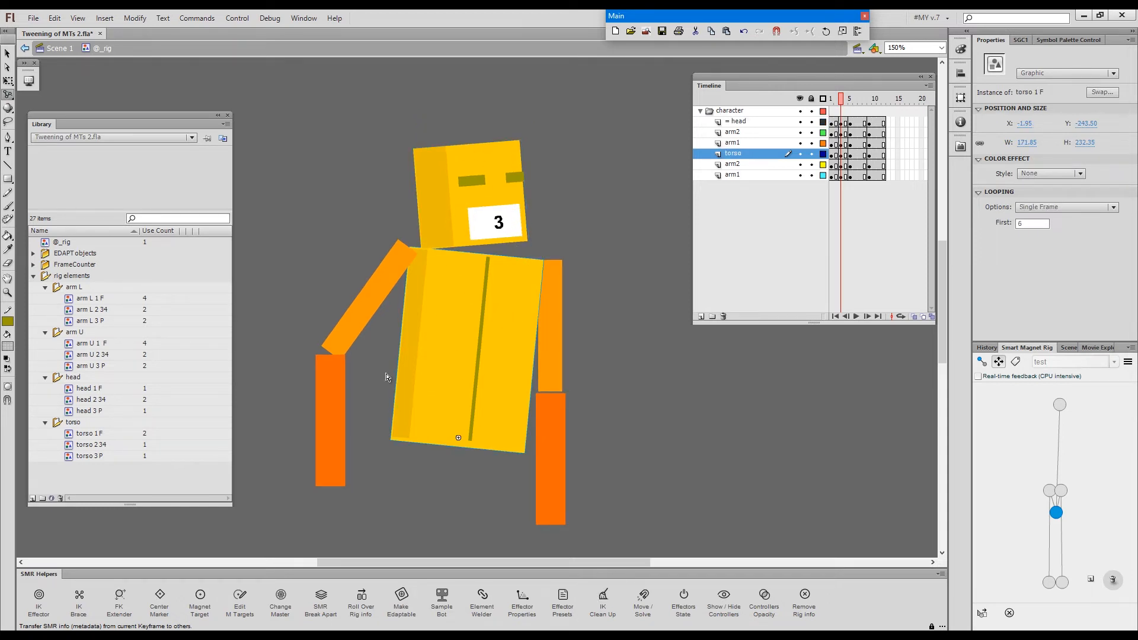
# Open torso 3 P from frame 9, copy frame 1 of all its layers, and turn off their outline display.
pyautogui.moveTo(844, 99); pyautogui.dragTo(870, 100)
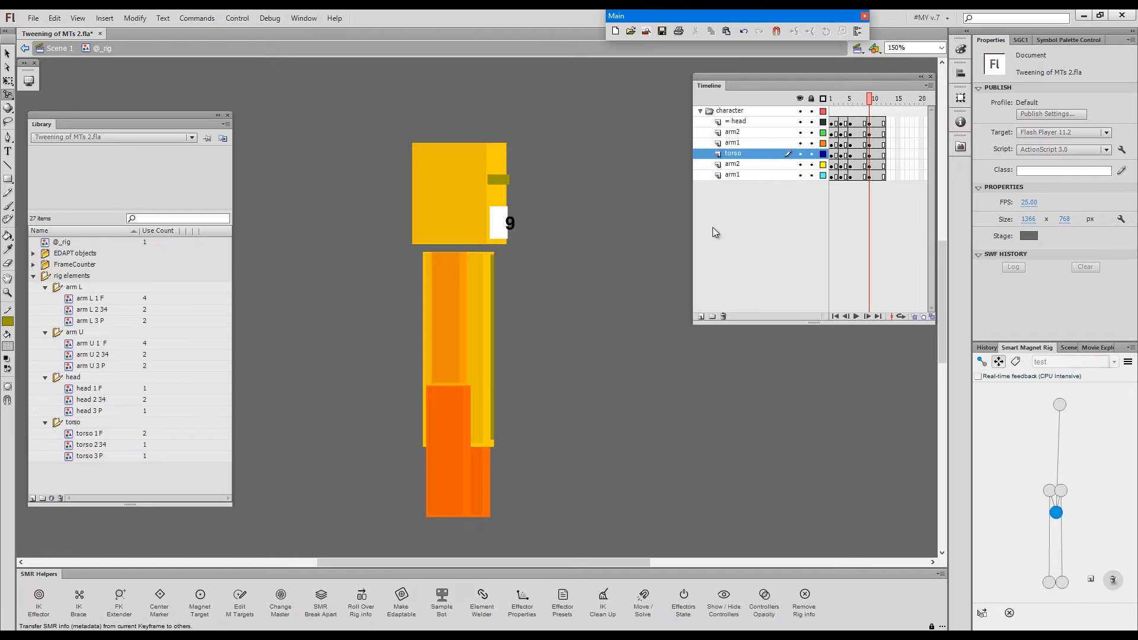
pyautogui.press('v')
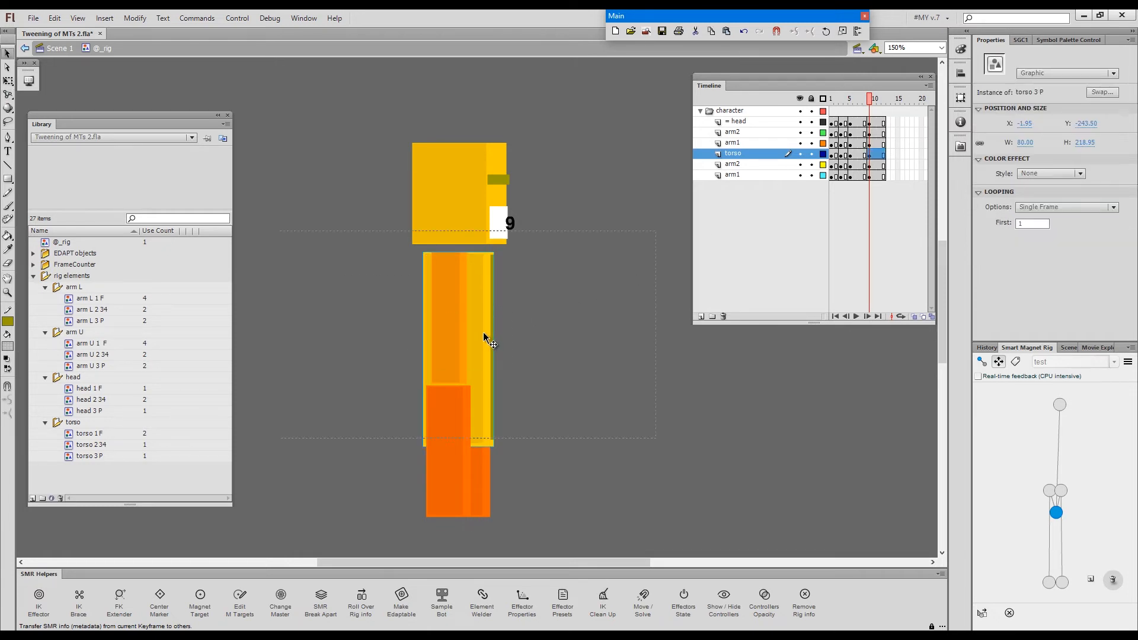
pyautogui.doubleClick(485, 333)
pyautogui.hotkey('ctrl', 'alt', 'a')
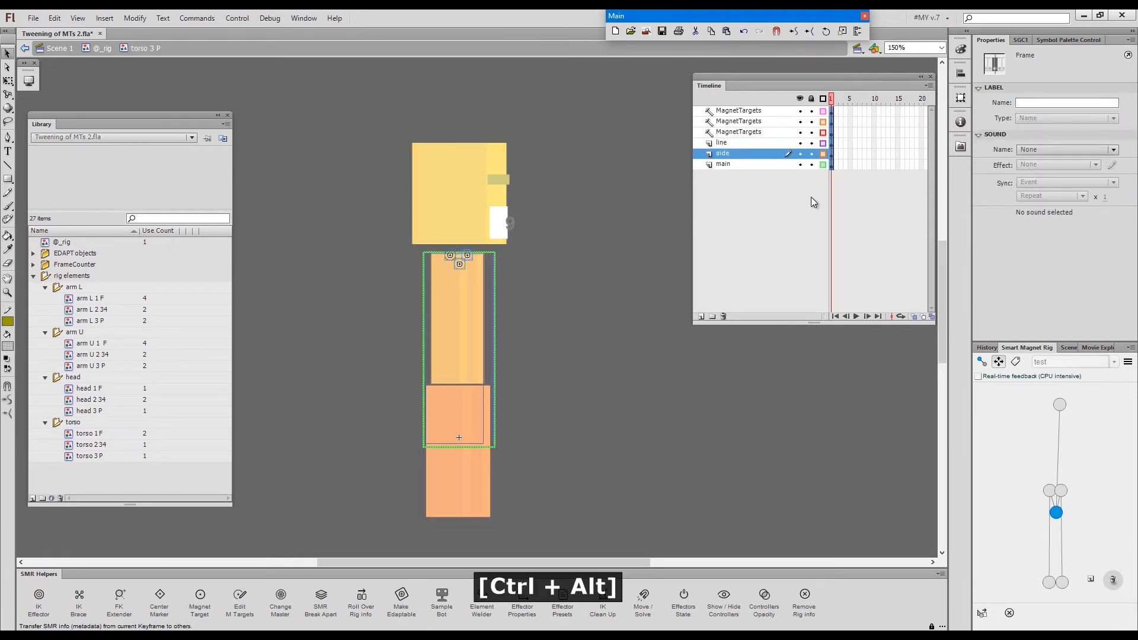
pyautogui.hotkey('ctrl', 'alt', 'c')
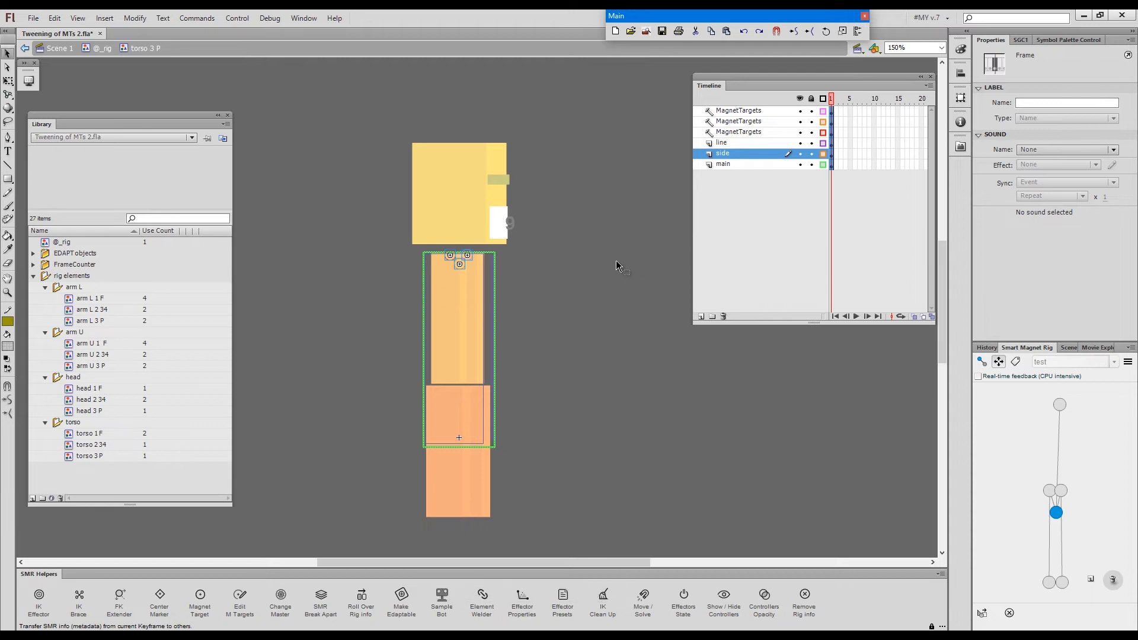
pyautogui.click(823, 144)
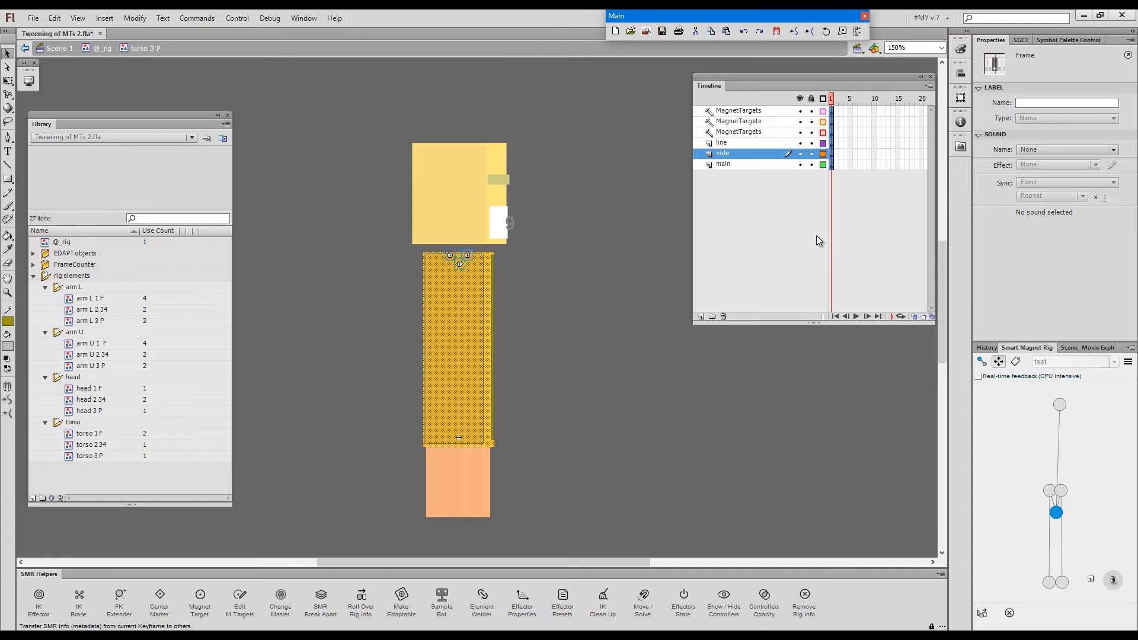
pyautogui.click(598, 318)
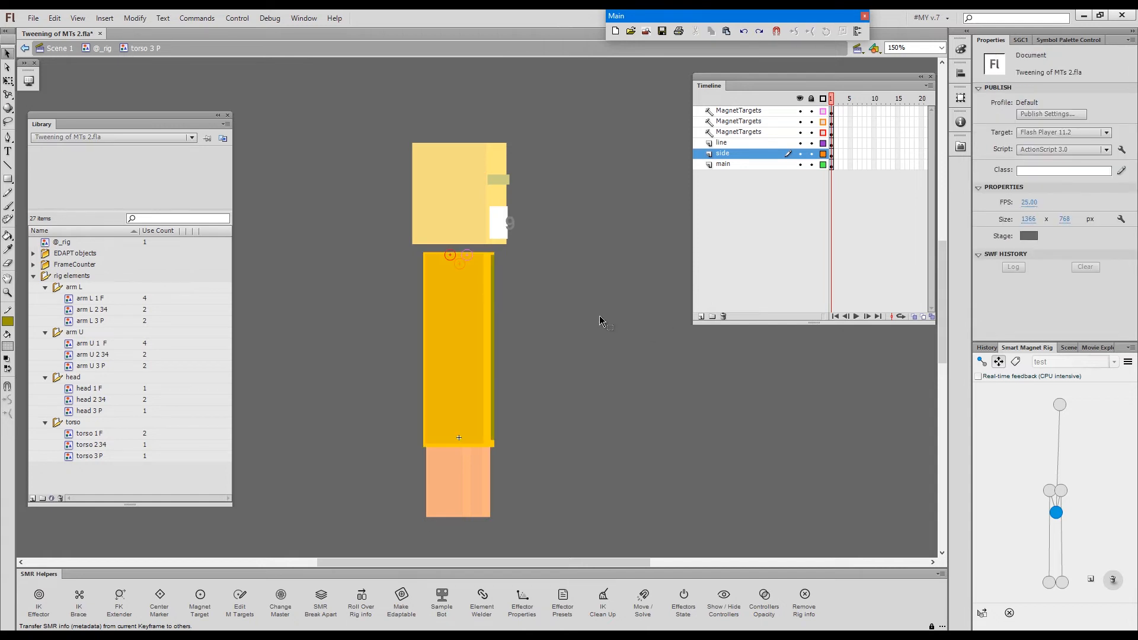
# Open torso 2 34 from the rig's frame 5 and paste the copied torso 3 P frames onto all its layers at frame 10.
pyautogui.doubleClick(599, 315)
pyautogui.click(850, 112)
pyautogui.click(496, 316)
pyautogui.doubleClick(496, 317)
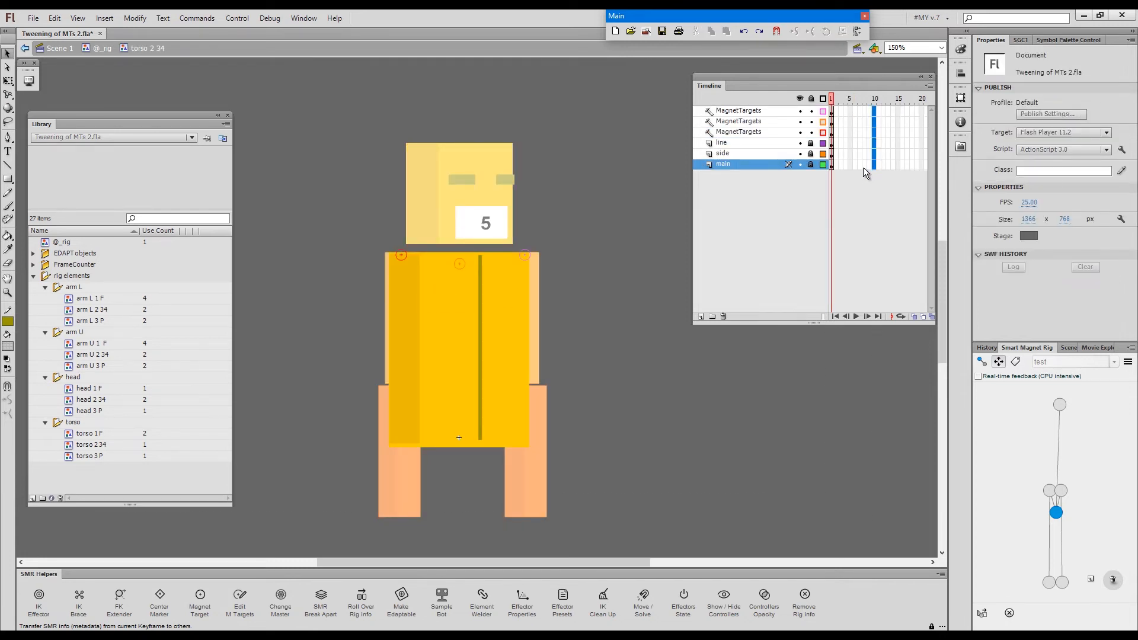
pyautogui.hotkey('ctrl', 'alt', 'v')
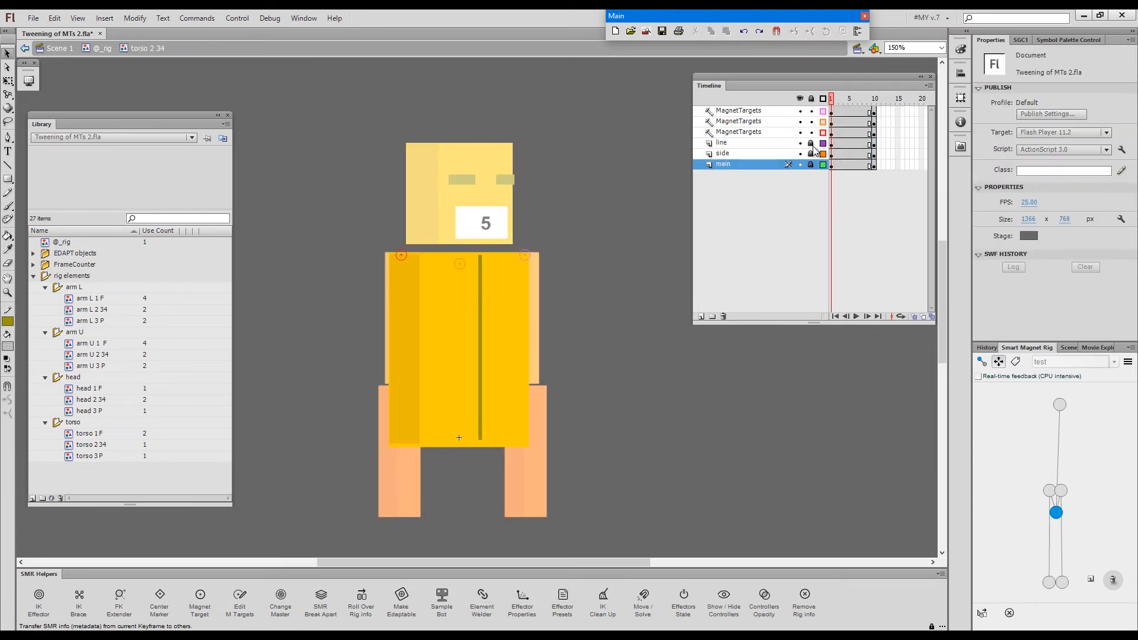
# Create shape tweens on the line, side and main layers and classic tweens on the three MagnetTargets layers between frames 1 and 10.
pyautogui.moveTo(848, 142); pyautogui.dragTo(848, 176)
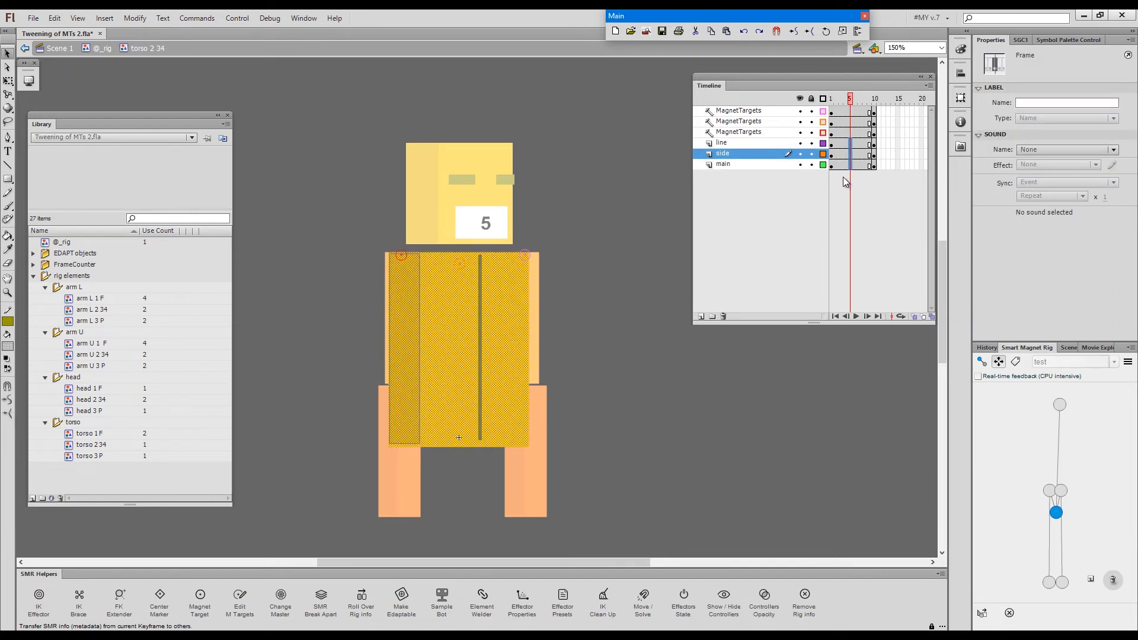
pyautogui.press('6')
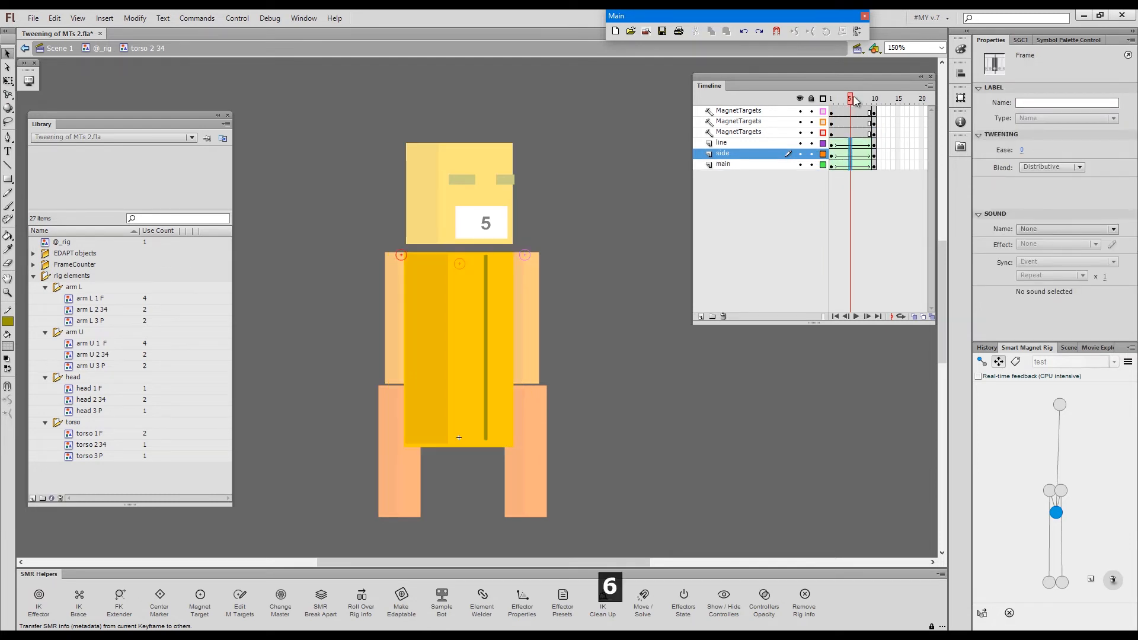
pyautogui.click(830, 106)
pyautogui.moveTo(832, 109); pyautogui.dragTo(858, 108)
pyautogui.press('4')
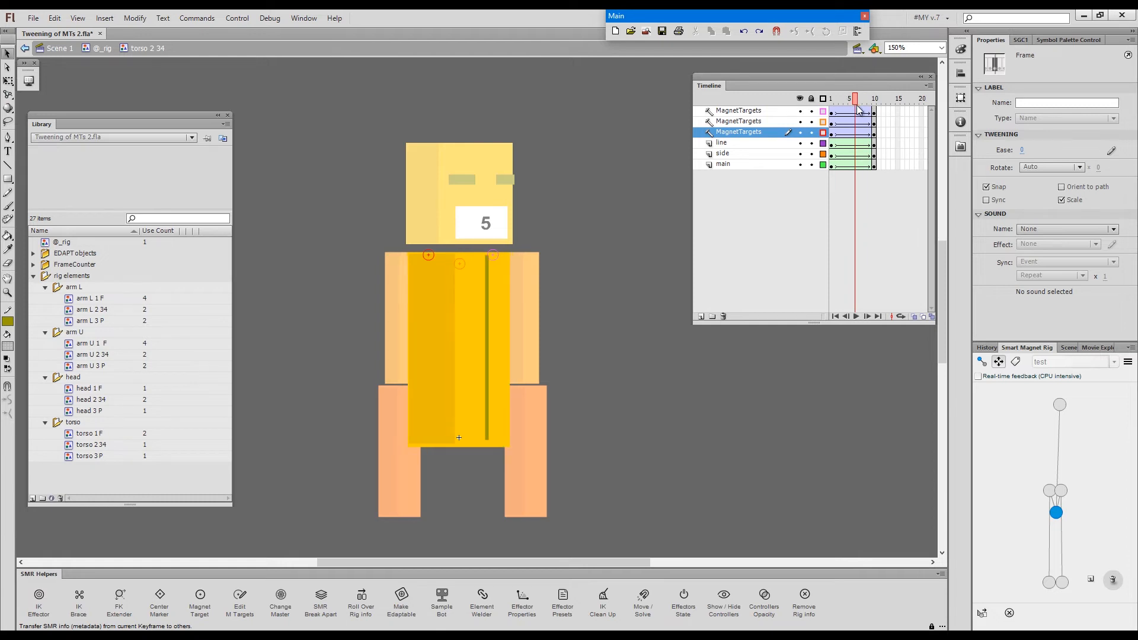
# Return to the rig, add keyframes on all character layers at frame 6, and advance the torso instance to its frame 7.
pyautogui.hotkey('ctrl', 'e')
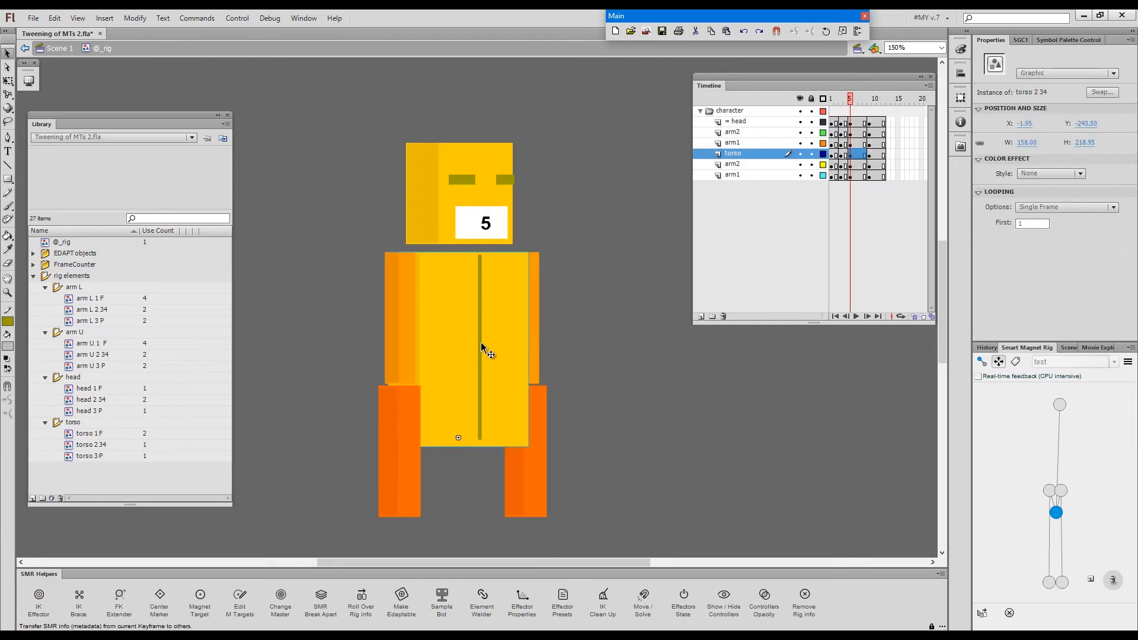
pyautogui.click(855, 111)
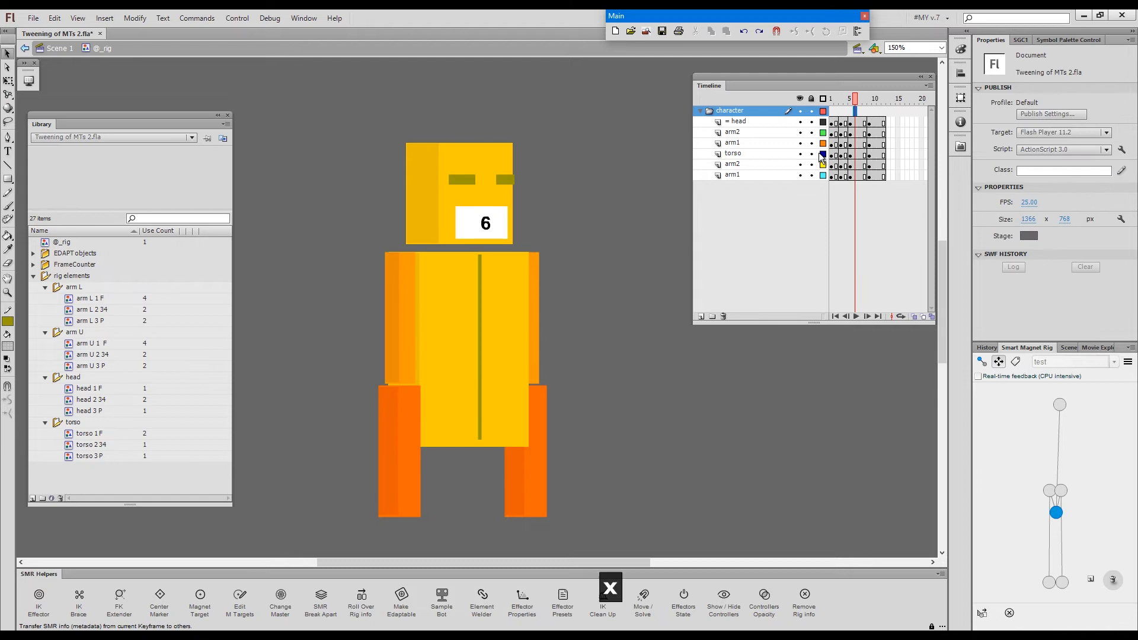
pyautogui.click(486, 345)
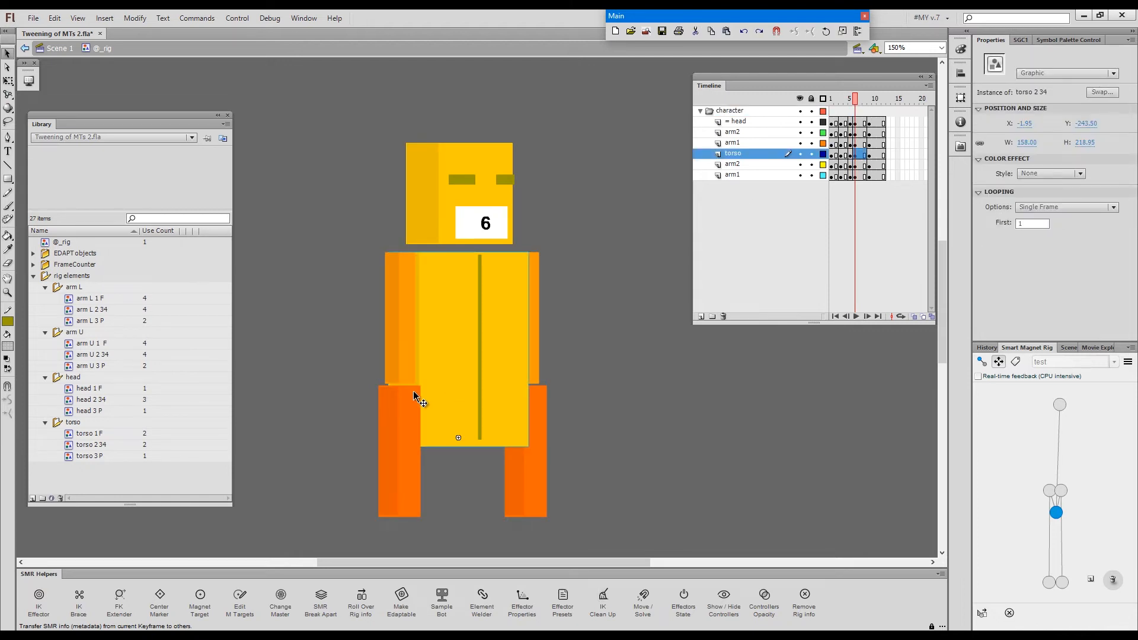
pyautogui.hotkey('shift', '.')
pyautogui.hotkey('shift', '.')
pyautogui.hotkey('shift', '.')
pyautogui.hotkey('shift', '.')
pyautogui.hotkey('shift', '.')
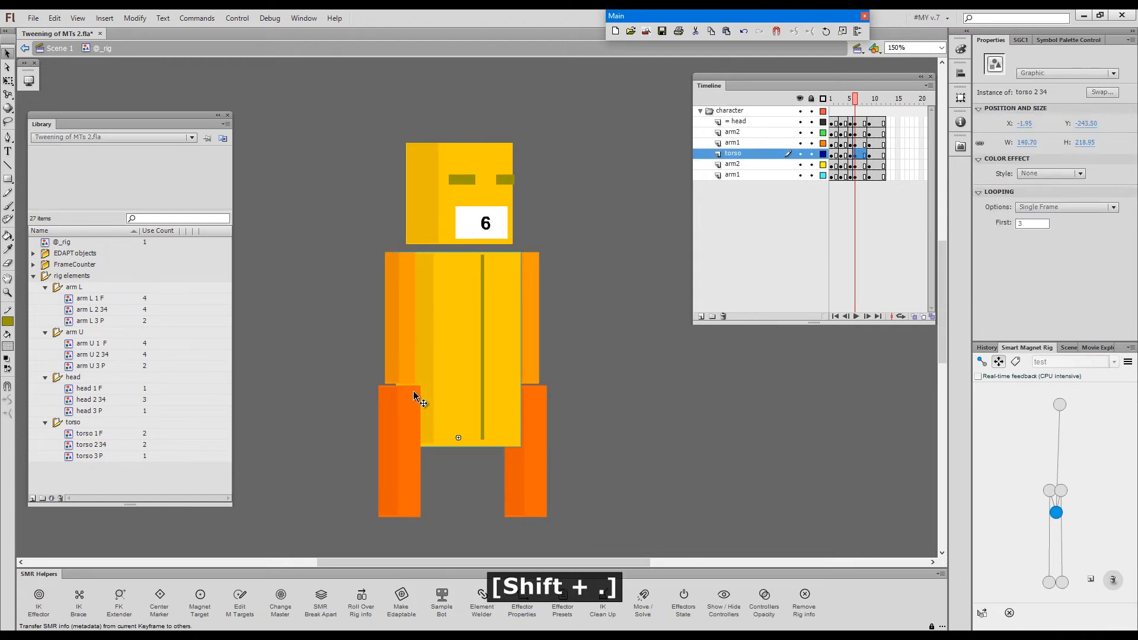
pyautogui.hotkey('shift', '.')
# Pull both arms away from the torso and snap them back onto its shoulder magnet targets.
pyautogui.press('g')
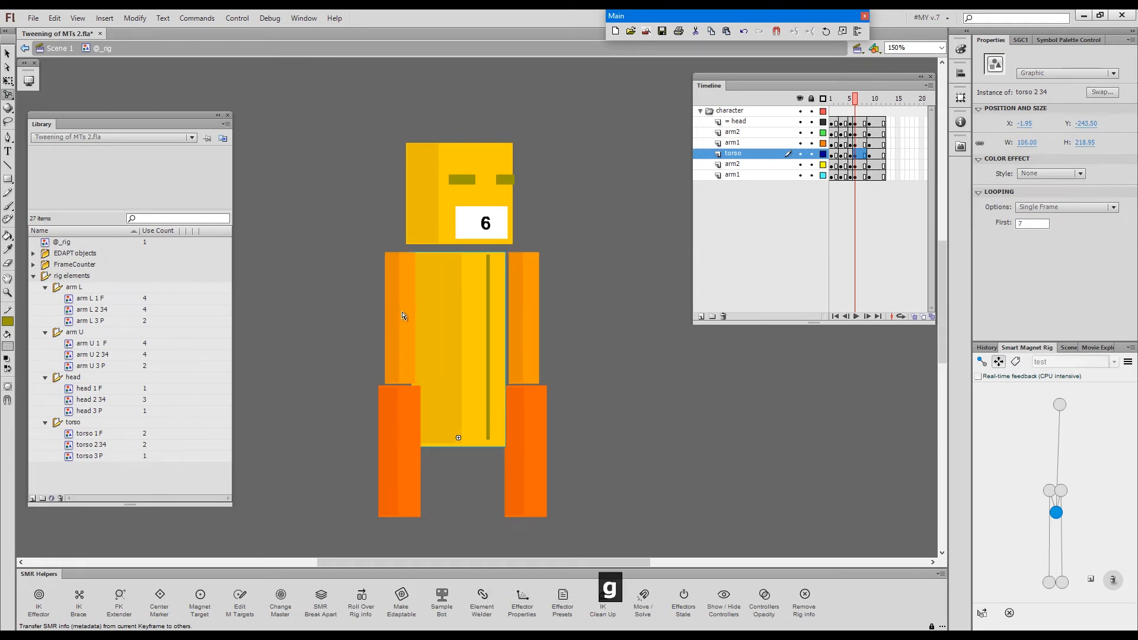
pyautogui.keyDown('shift'); pyautogui.click(402, 315); pyautogui.keyUp('shift')
pyautogui.keyDown('shift'); pyautogui.click(532, 308); pyautogui.keyUp('shift')
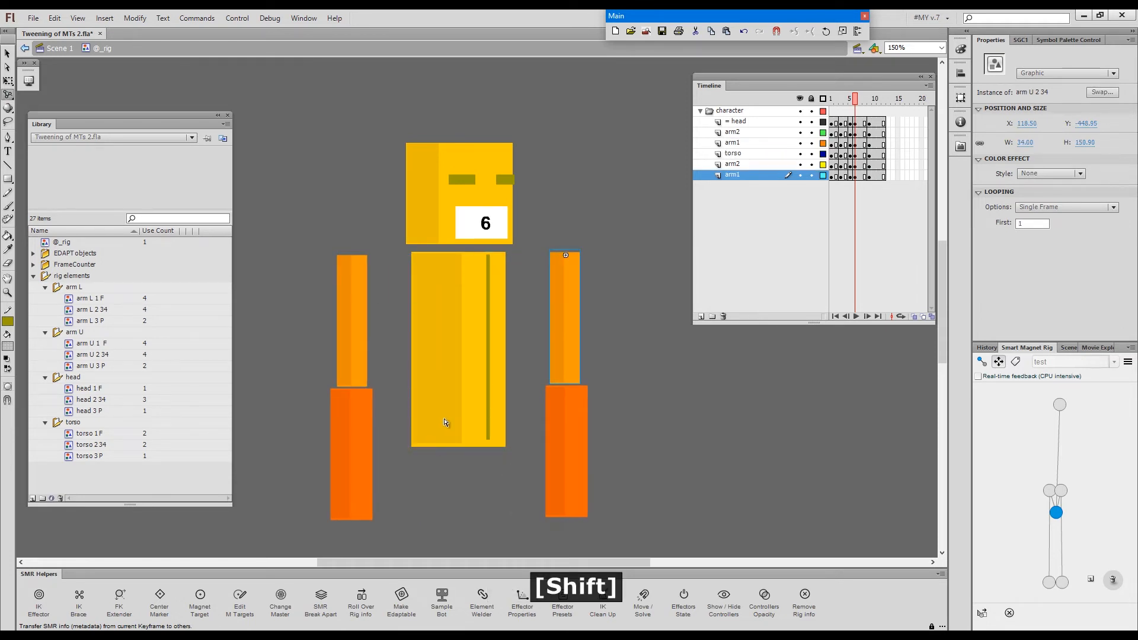
pyautogui.press('1')
pyautogui.press('`')
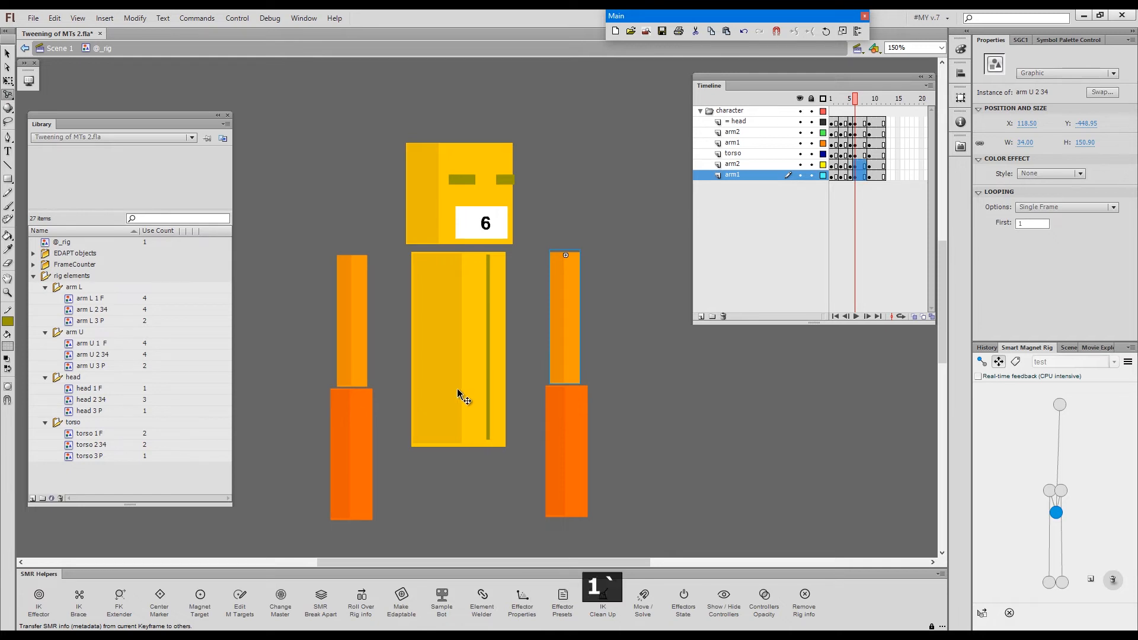
pyautogui.click(358, 311)
pyautogui.press('1')
pyautogui.press('`')
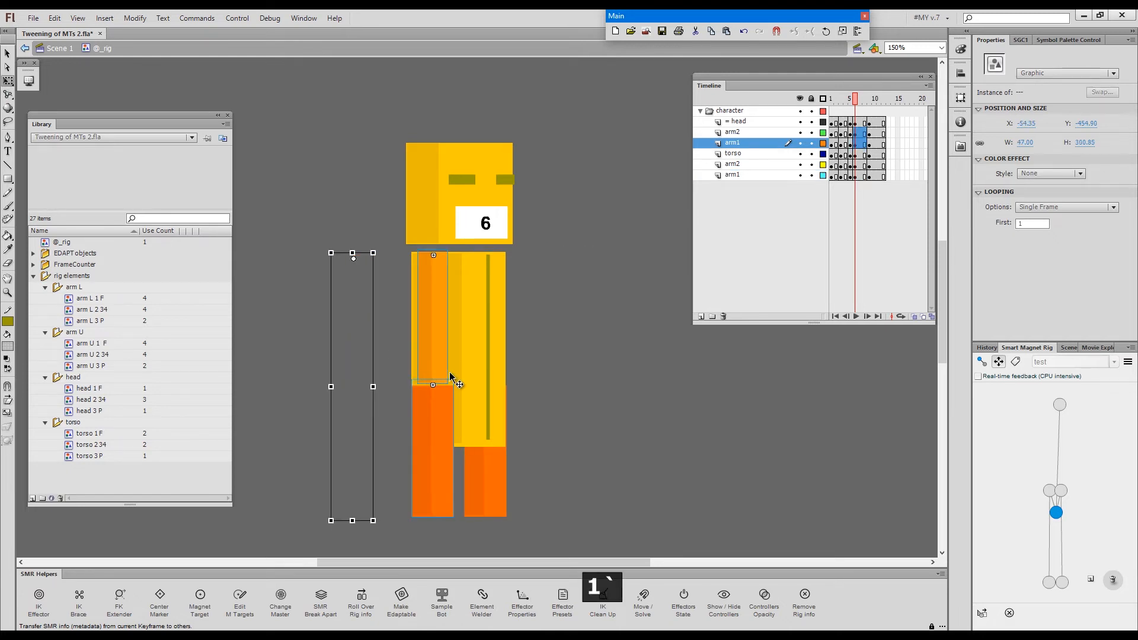
pyautogui.click(558, 359)
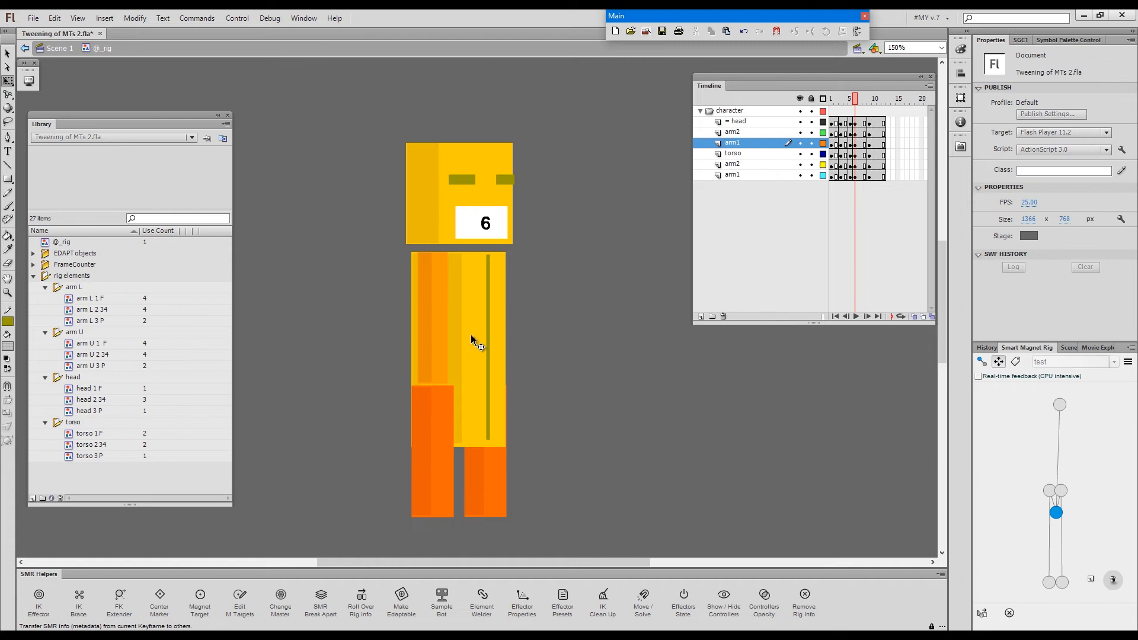
# Set the torso instance back to its frame 5 and snap both arms to the shifted magnet targets.
pyautogui.click(475, 328)
pyautogui.hotkey('shift', ',')
pyautogui.hotkey('shift', ',')
pyautogui.press('1')
pyautogui.press('`')
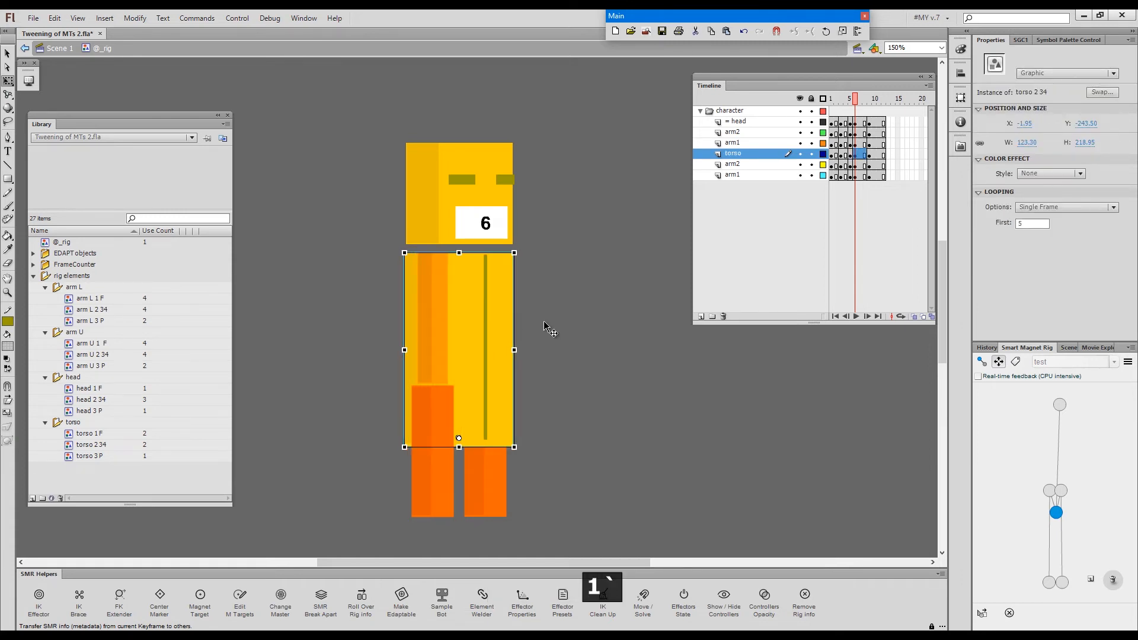
pyautogui.click(592, 337)
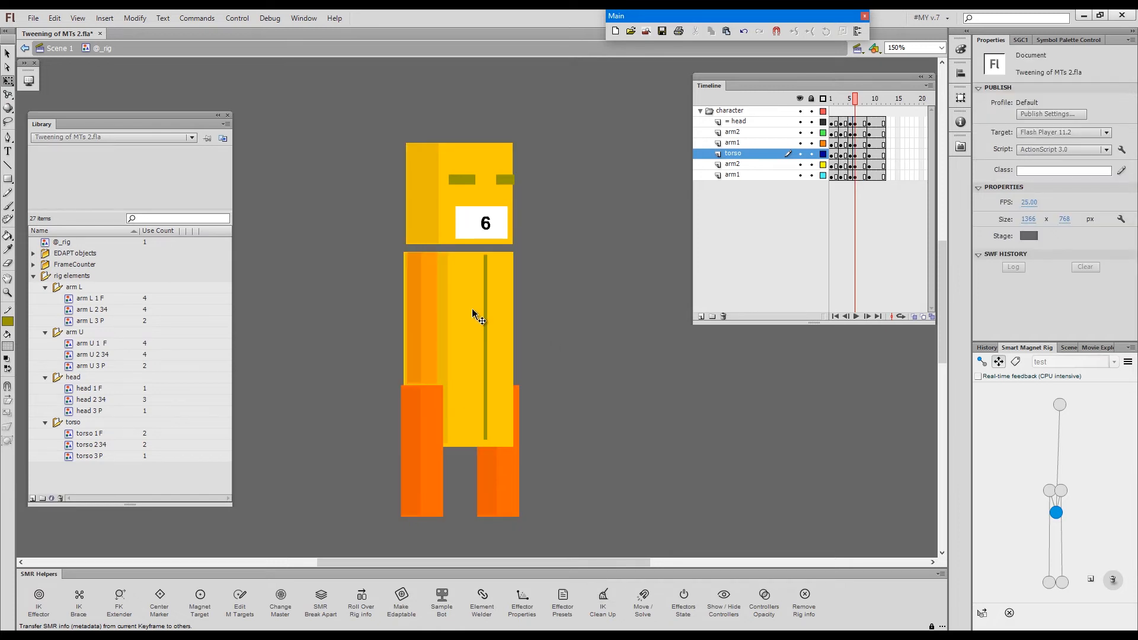
# Pose the rig at frame 6 by tilting the torso slightly left and swinging both arms outward.
pyautogui.press('g')
pyautogui.moveTo(475, 304)
pyautogui.mouseDown()
pyautogui.moveTo(463, 299)
pyautogui.moveTo(502, 300)
pyautogui.moveTo(477, 298)
pyautogui.mouseUp()
pyautogui.moveTo(421, 322); pyautogui.dragTo(394, 326)
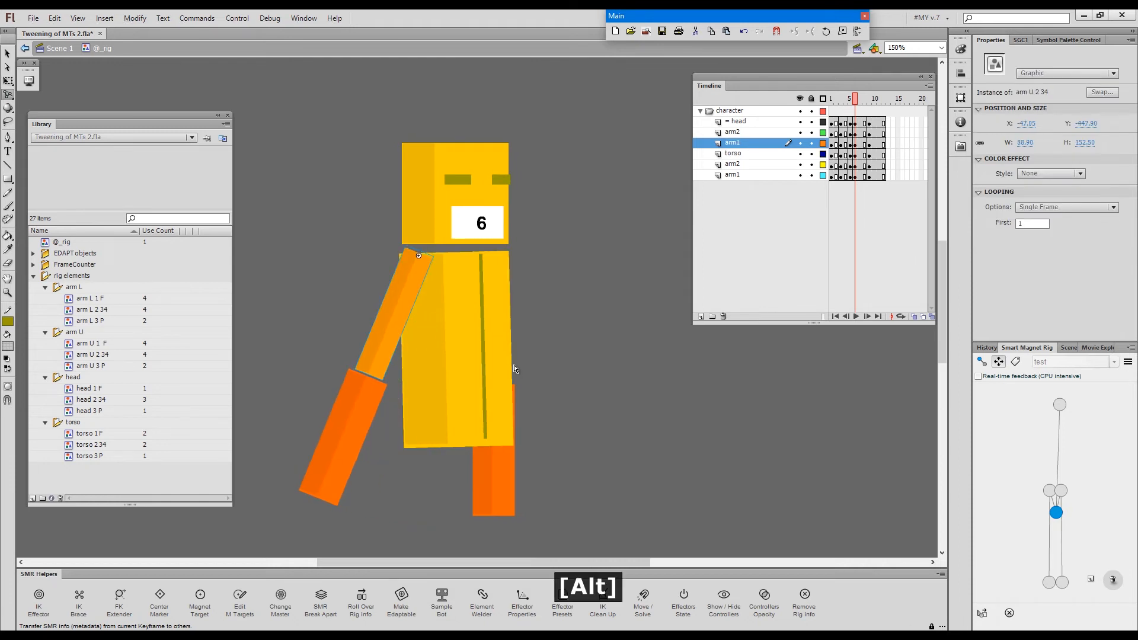
pyautogui.click(498, 501)
pyautogui.hotkey('shift', '1')
pyautogui.moveTo(531, 507); pyautogui.dragTo(604, 487)
# Clear the test keyframes at frames 6 and 3 on all the character's layers.
pyautogui.click(855, 121)
pyautogui.keyDown('shift'); pyautogui.click(851, 176); pyautogui.keyUp('shift')
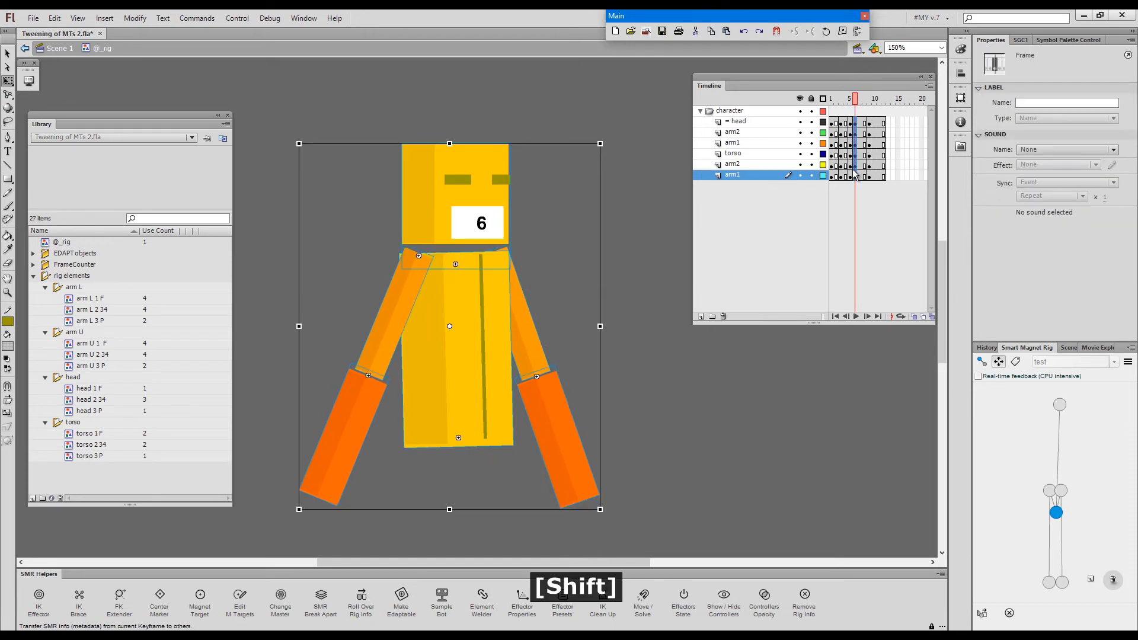
pyautogui.hotkey('shift', 'x')
pyautogui.moveTo(841, 122); pyautogui.dragTo(842, 176)
pyautogui.hotkey('shift', 'x')
# Add keyframes on all the character's layers at frame 7.
pyautogui.moveTo(832, 98); pyautogui.dragTo(860, 100)
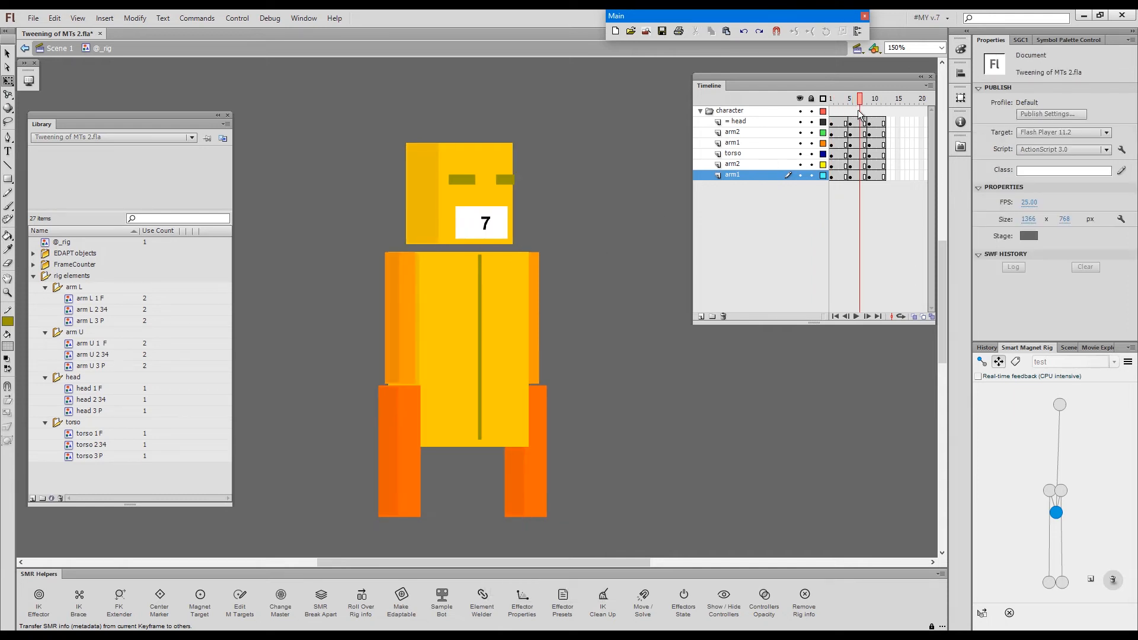
pyautogui.click(859, 112)
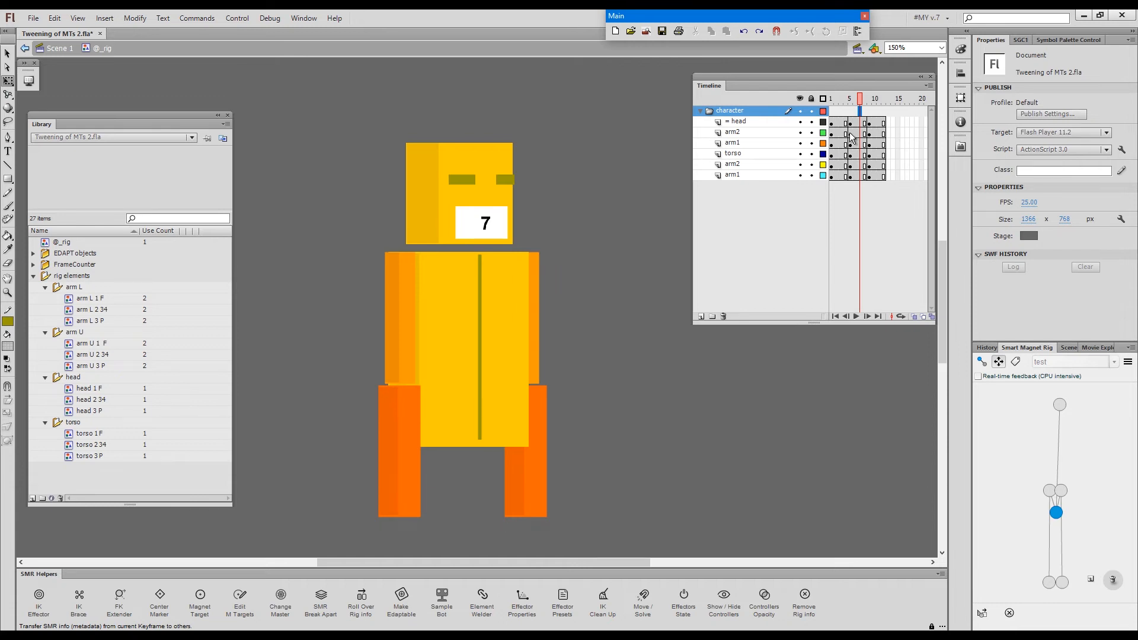
pyautogui.press('F6')
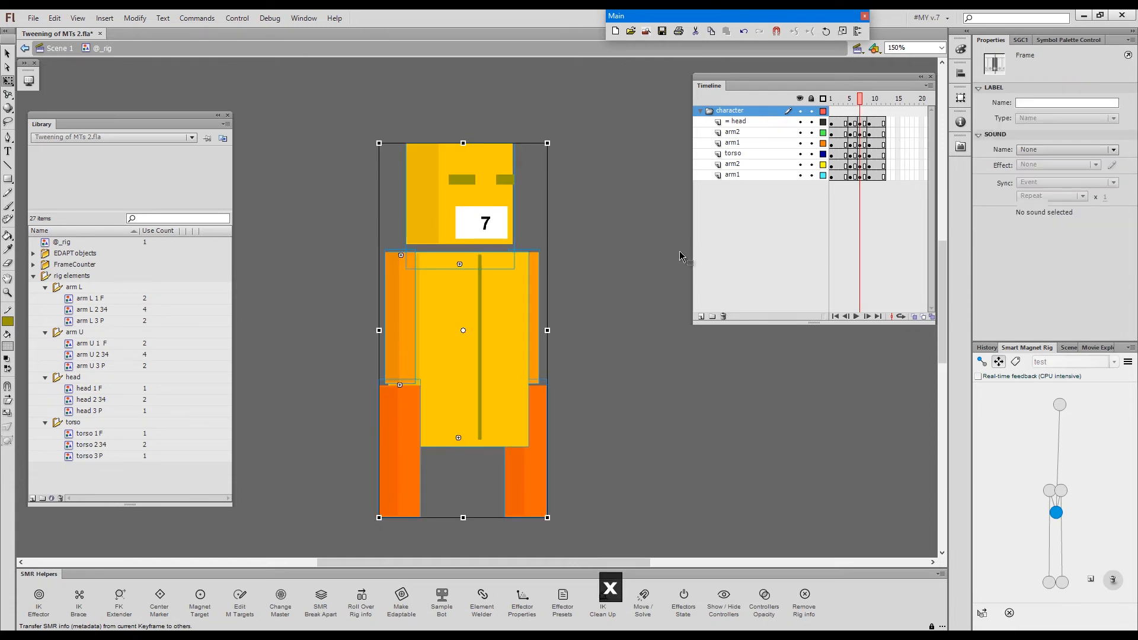
pyautogui.click(679, 252)
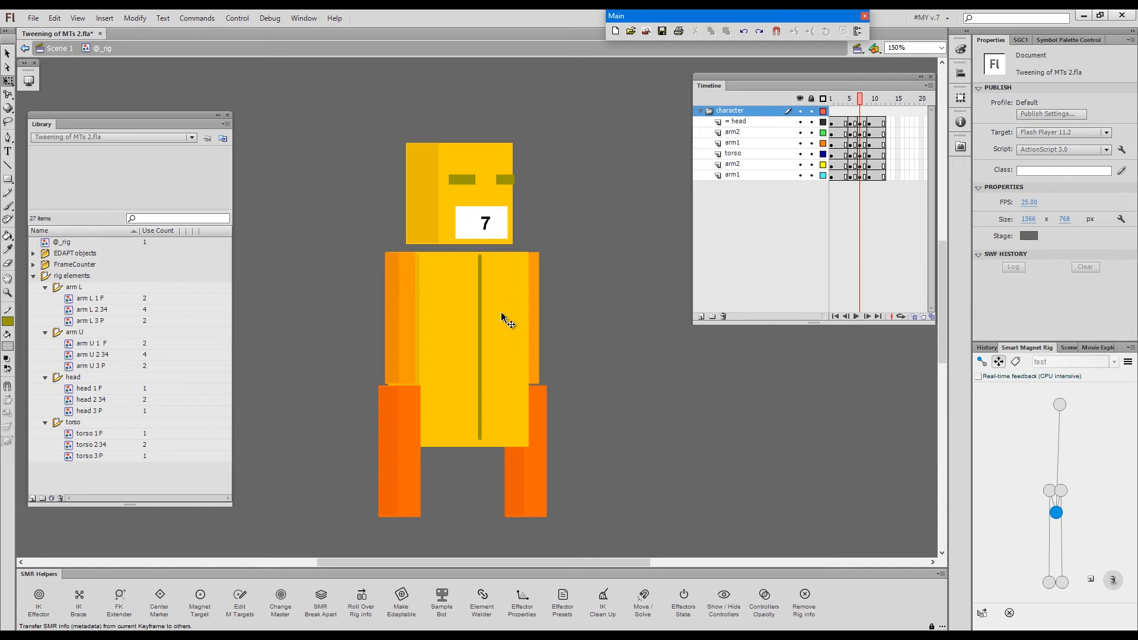
# Pose the rig at frame 7 by tilting the torso right, swinging the left arm outward, raising the right arm, and tilting the head left.
pyautogui.press('g')
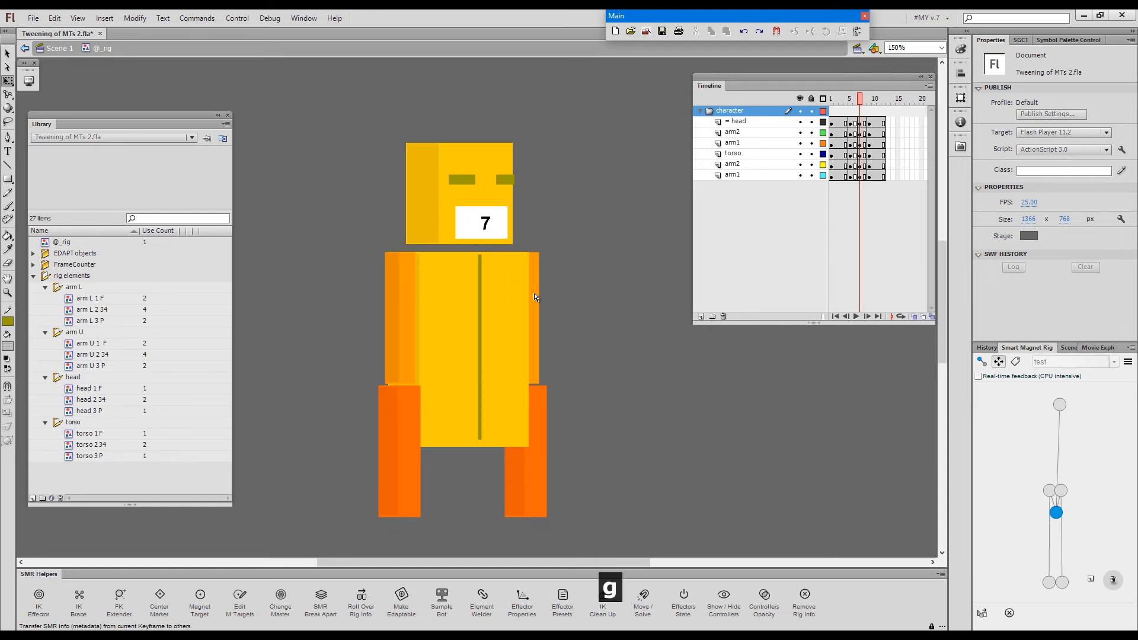
pyautogui.moveTo(489, 290); pyautogui.dragTo(396, 291)
pyautogui.press('alt')
pyautogui.moveTo(560, 320); pyautogui.dragTo(619, 215)
pyautogui.moveTo(669, 151)
pyautogui.mouseDown()
pyautogui.moveTo(646, 155)
pyautogui.moveTo(651, 163)
pyautogui.mouseUp()
pyautogui.moveTo(519, 200); pyautogui.dragTo(504, 199)
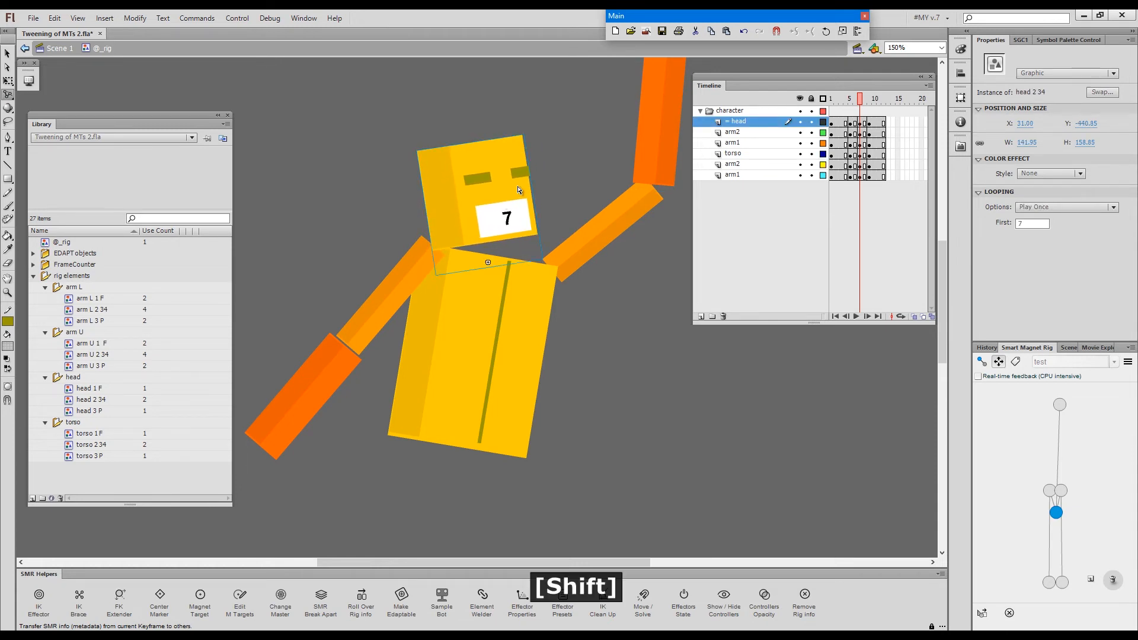
pyautogui.moveTo(656, 145); pyautogui.dragTo(640, 148)
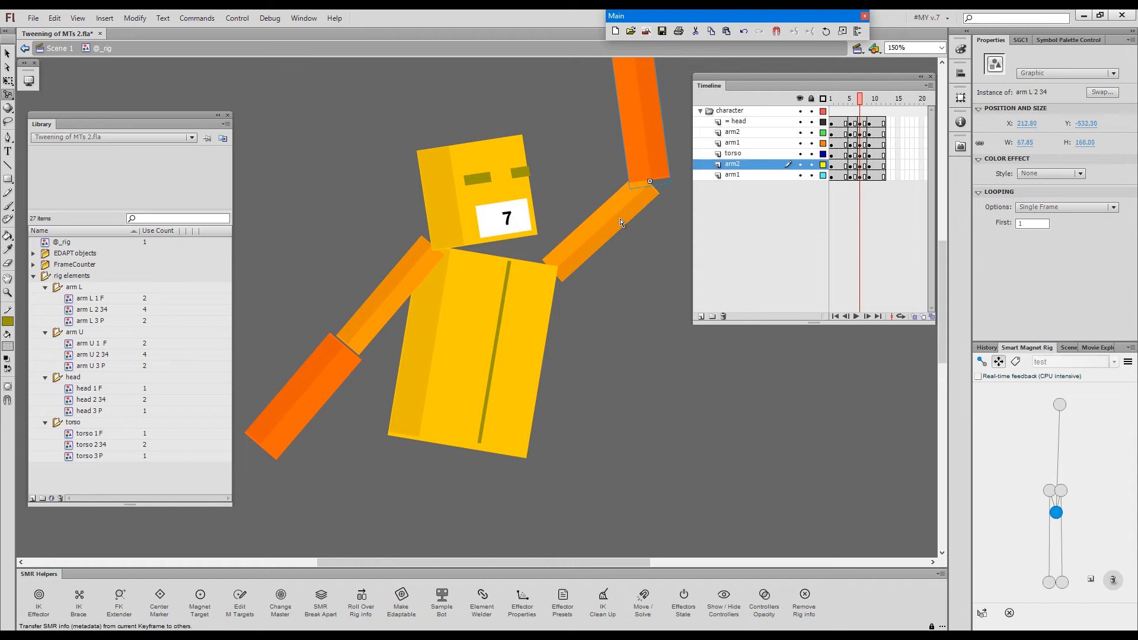
# Detach the raised right arm above its shoulder and shift the left arm slightly outward from the torso.
pyautogui.moveTo(622, 227); pyautogui.dragTo(571, 231)
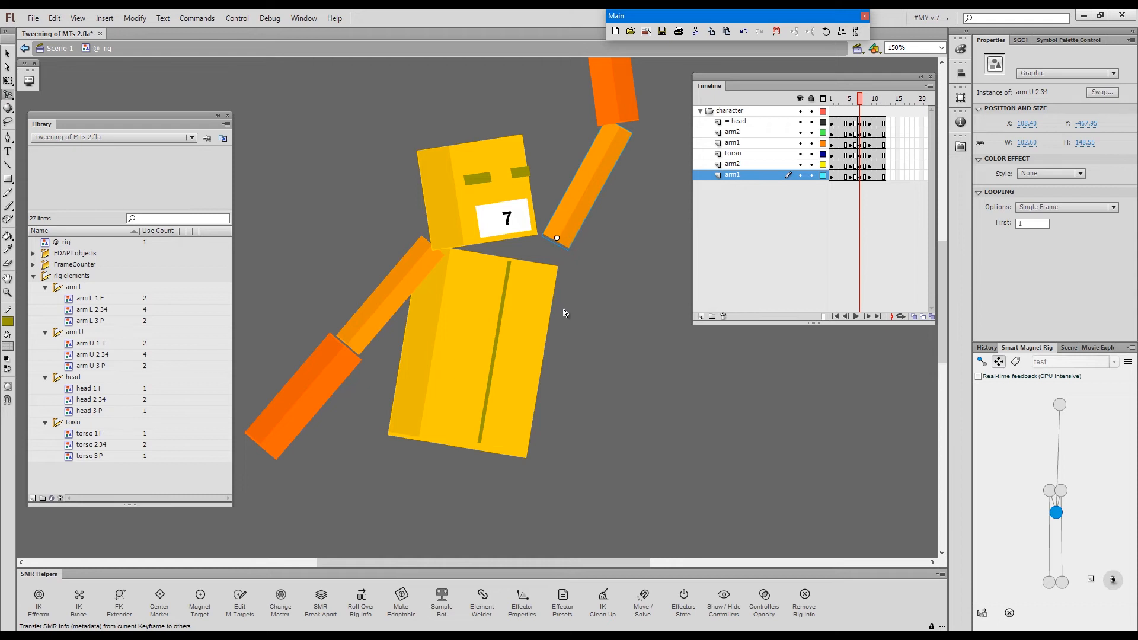
pyautogui.press('v')
pyautogui.click(525, 336)
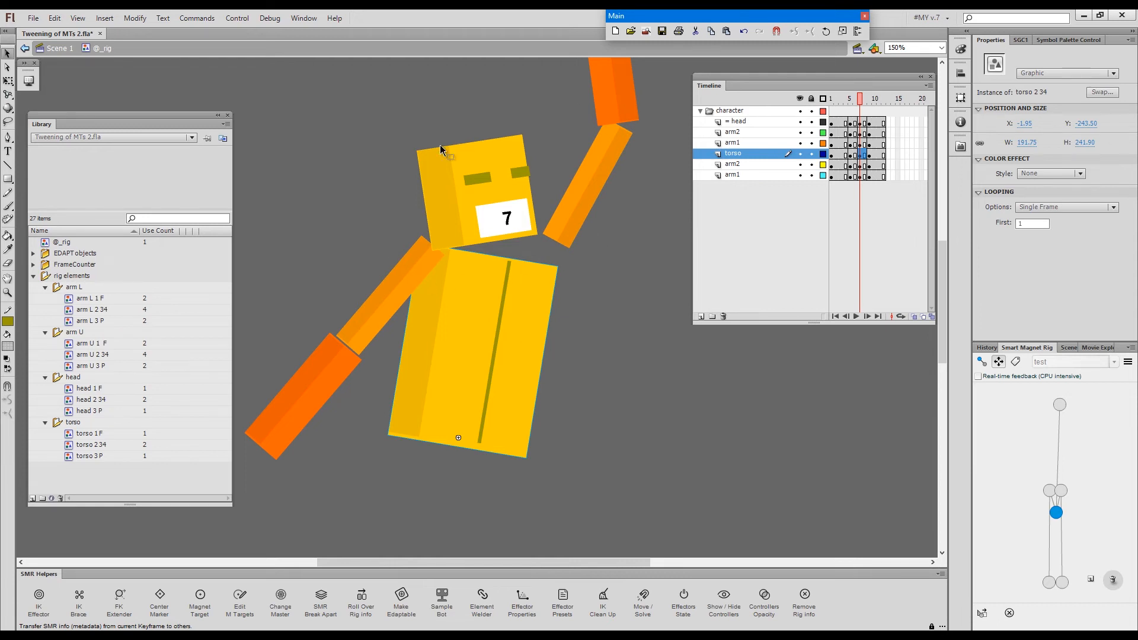
pyautogui.press('g')
pyautogui.moveTo(417, 270); pyautogui.dragTo(403, 278)
pyautogui.click(521, 336)
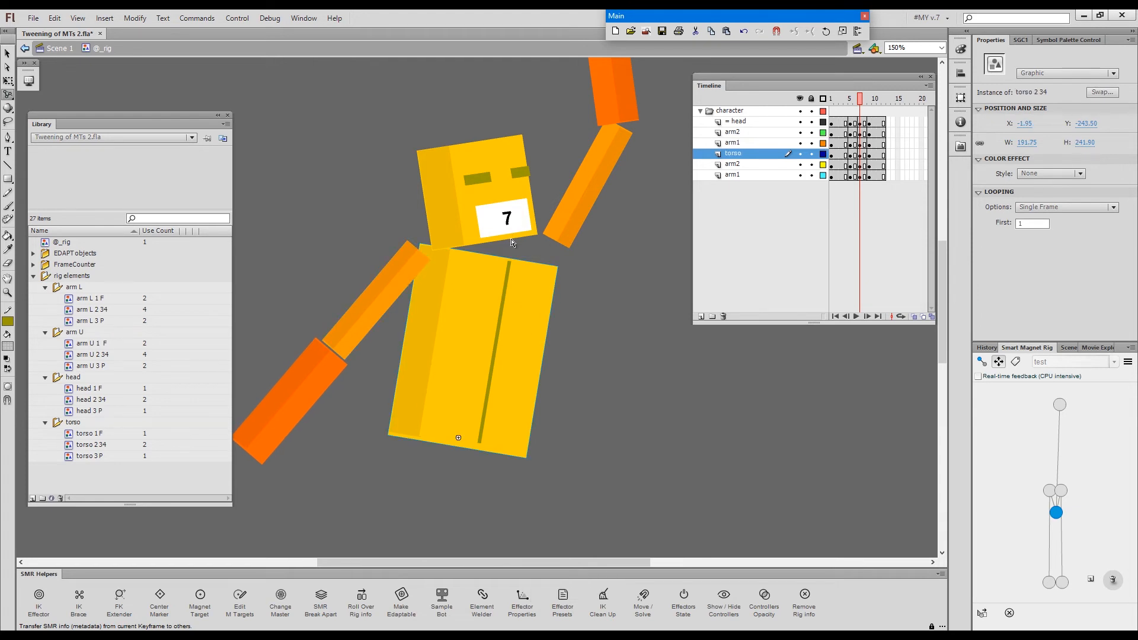
# Open the torso 2 34 symbol, duplicate the frame 1 keyframes of all layers to frame 11, and add keyframes at frame 16.
pyautogui.press('v')
pyautogui.doubleClick(524, 357)
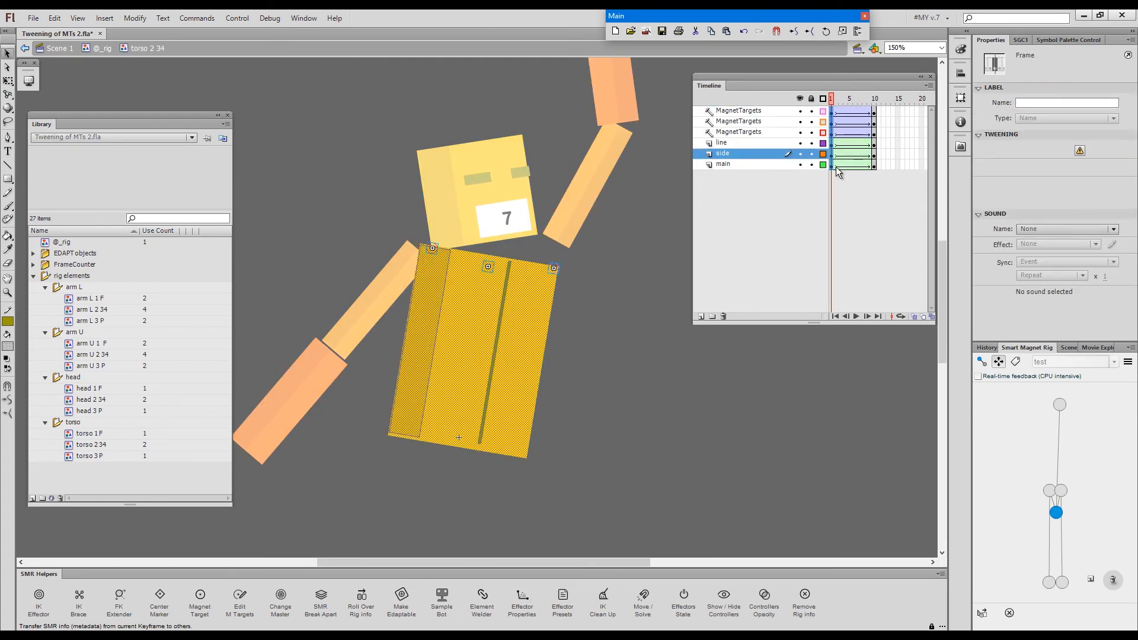
pyautogui.click(879, 158)
pyautogui.keyDown('alt'); pyautogui.click(881, 164); pyautogui.keyUp('alt')
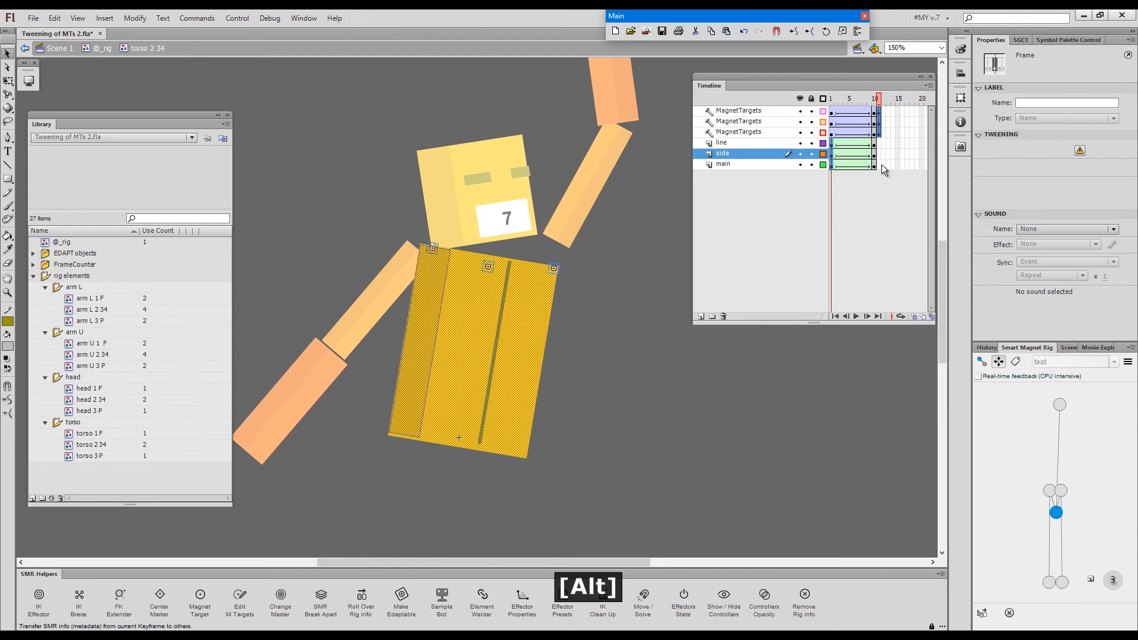
pyautogui.click(905, 111)
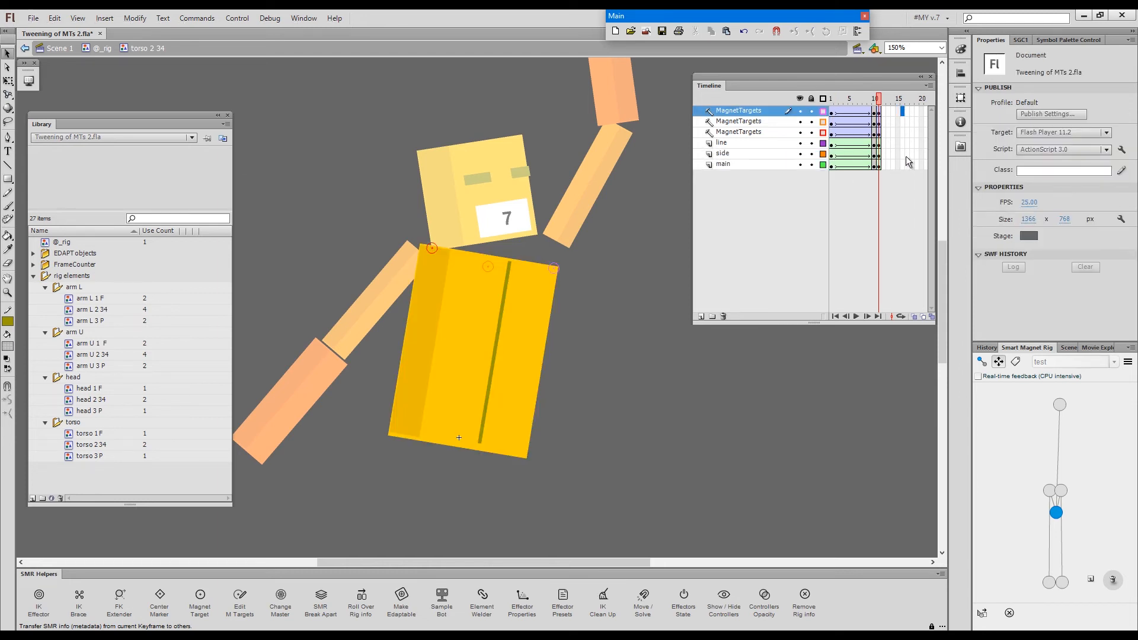
pyautogui.press('F6')
pyautogui.hotkey('ctrl', 'z')
pyautogui.press('v')
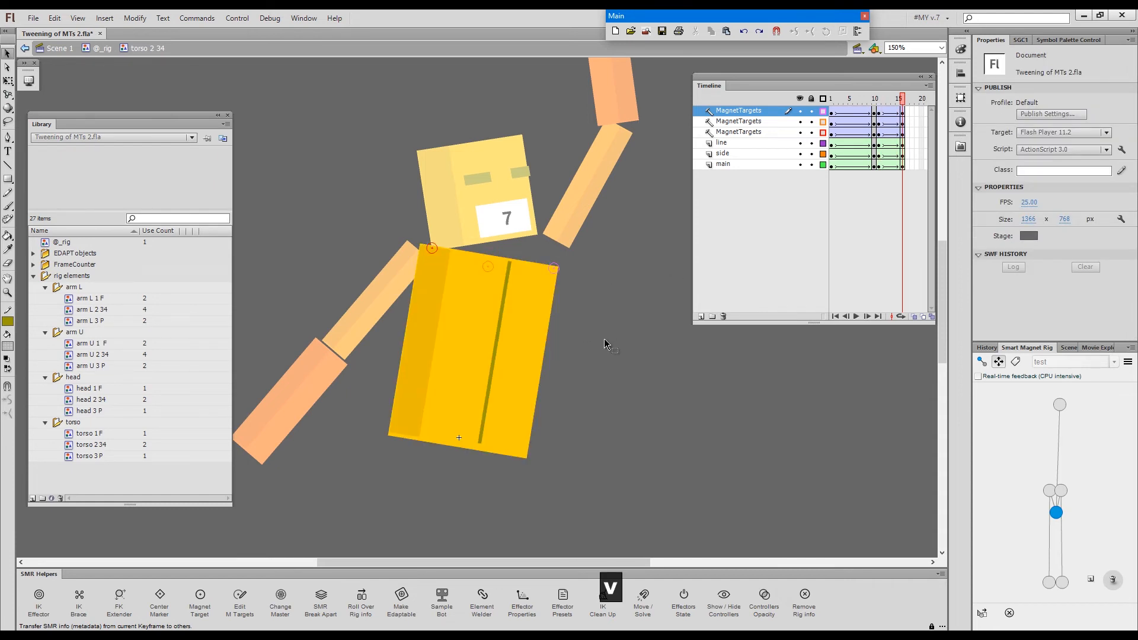
# Lock the MagnetTargets layers and reshape the torso at frame 16, raising its upper right corner and curving its right edge outward.
pyautogui.moveTo(810, 132); pyautogui.dragTo(811, 112)
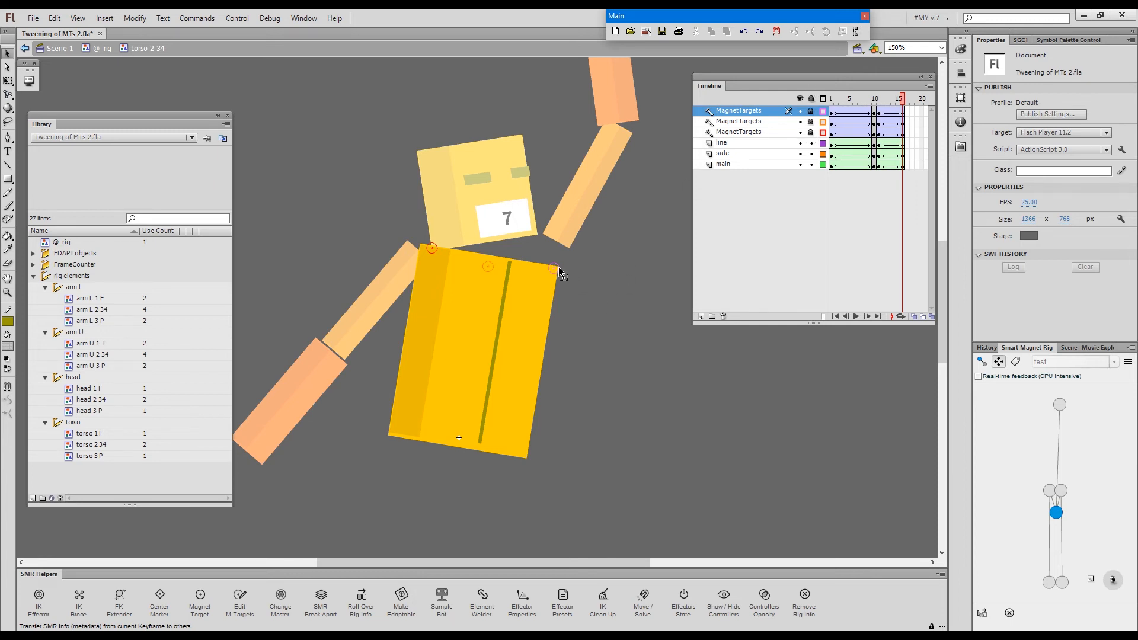
pyautogui.moveTo(557, 269); pyautogui.dragTo(513, 248)
pyautogui.moveTo(552, 303); pyautogui.dragTo(568, 297)
pyautogui.moveTo(521, 245); pyautogui.dragTo(560, 236)
pyautogui.moveTo(557, 336); pyautogui.dragTo(554, 332)
# Curve the torso's left edge, side shading and vertical line to match the bend, and return to the rig.
pyautogui.moveTo(407, 326); pyautogui.dragTo(507, 340)
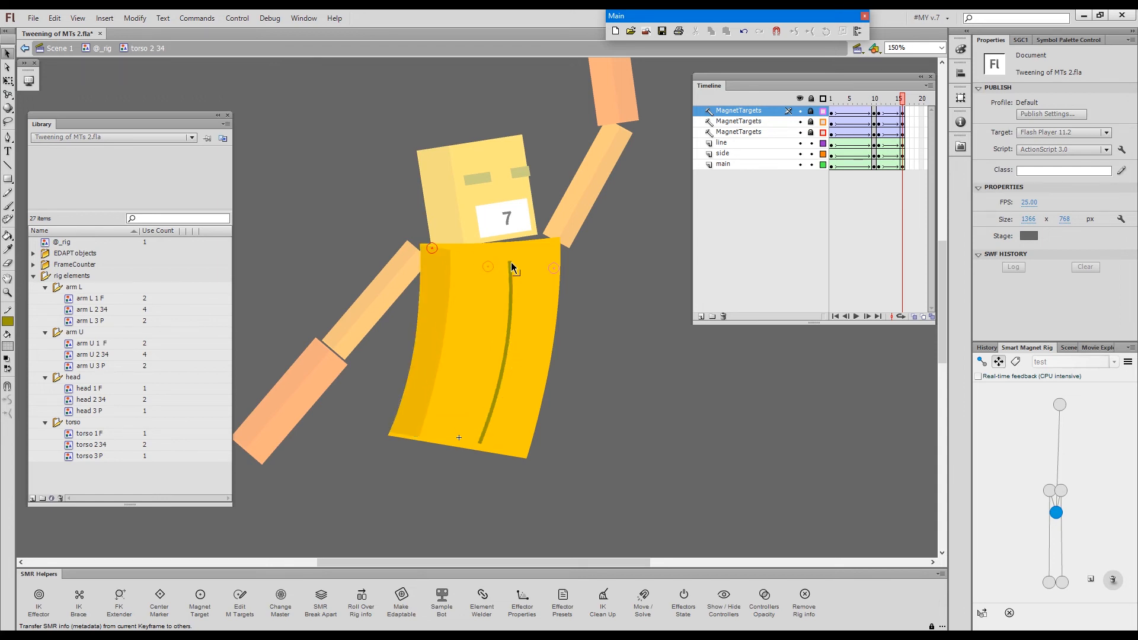
pyautogui.moveTo(500, 255); pyautogui.dragTo(493, 253)
pyautogui.moveTo(503, 331); pyautogui.dragTo(501, 335)
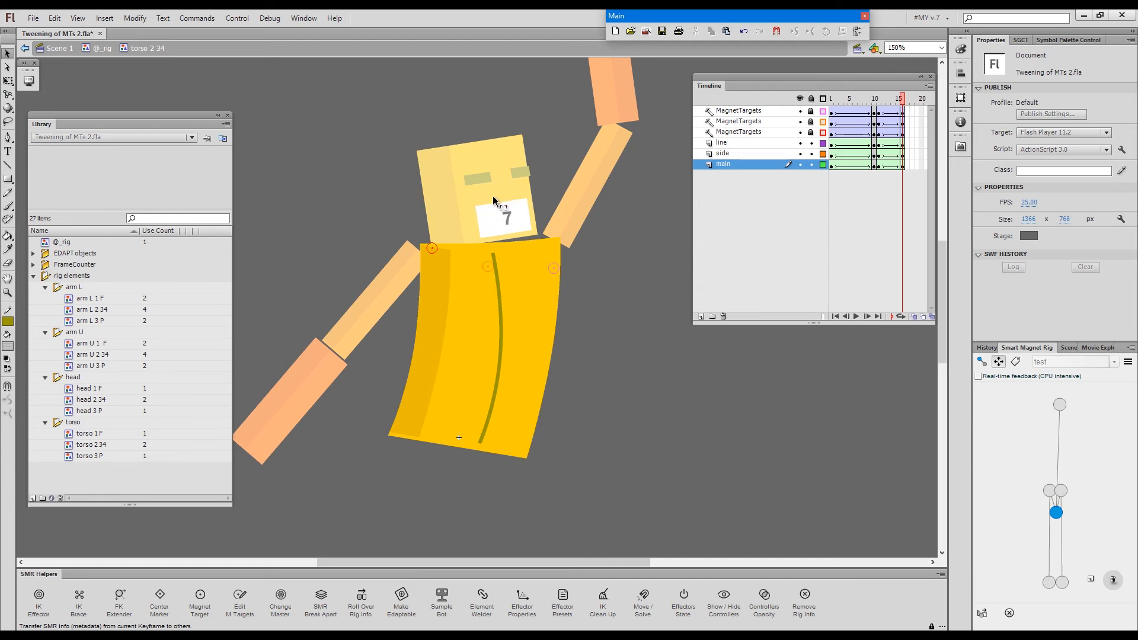
pyautogui.moveTo(493, 252); pyautogui.dragTo(434, 249)
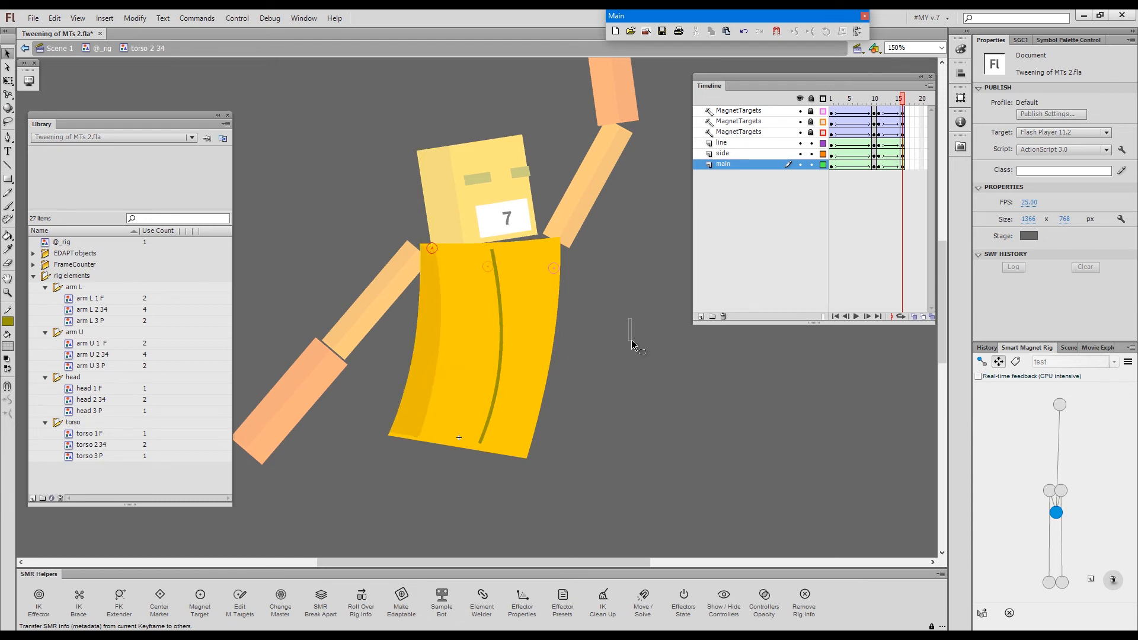
pyautogui.moveTo(899, 99)
pyautogui.mouseDown()
pyautogui.moveTo(876, 98)
pyautogui.moveTo(907, 104)
pyautogui.mouseUp()
pyautogui.doubleClick(614, 303)
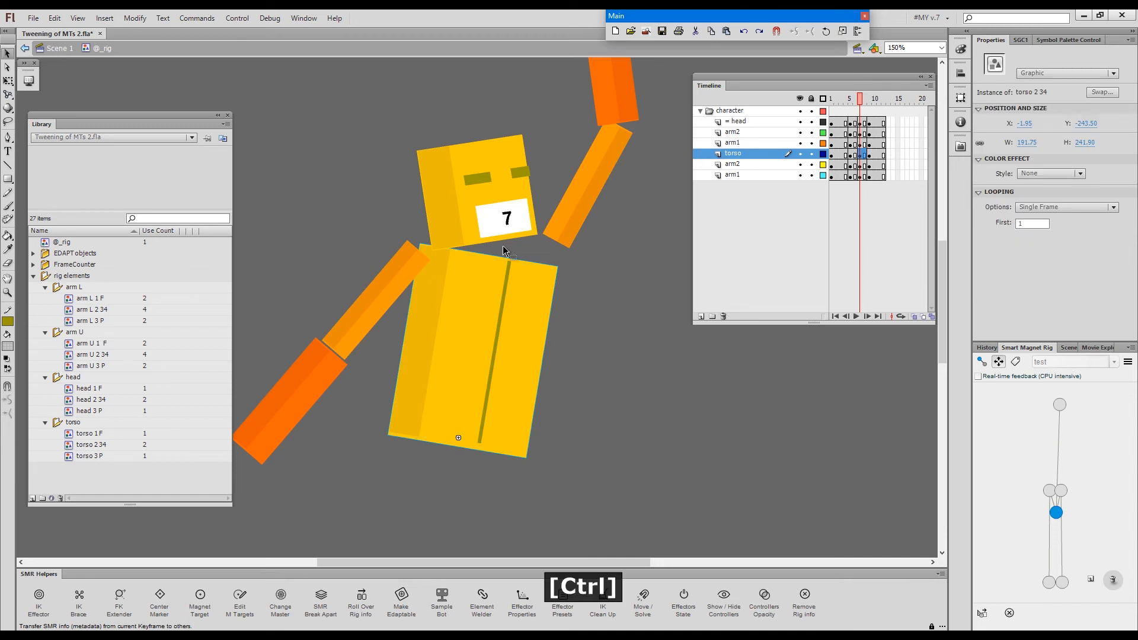
# Display the bent torso at its frame 16, swap the head to the head 1 F view and shift it slightly upward.
pyautogui.hotkey('ctrl', ',')
pyautogui.click(599, 319)
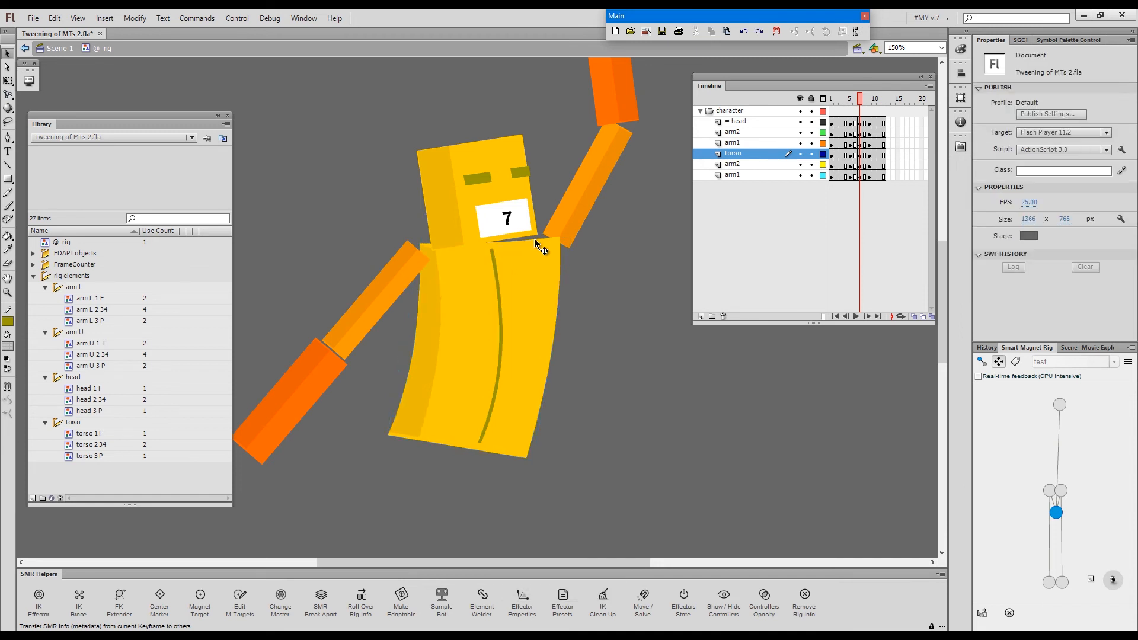
pyautogui.click(487, 156)
pyautogui.press('alt')
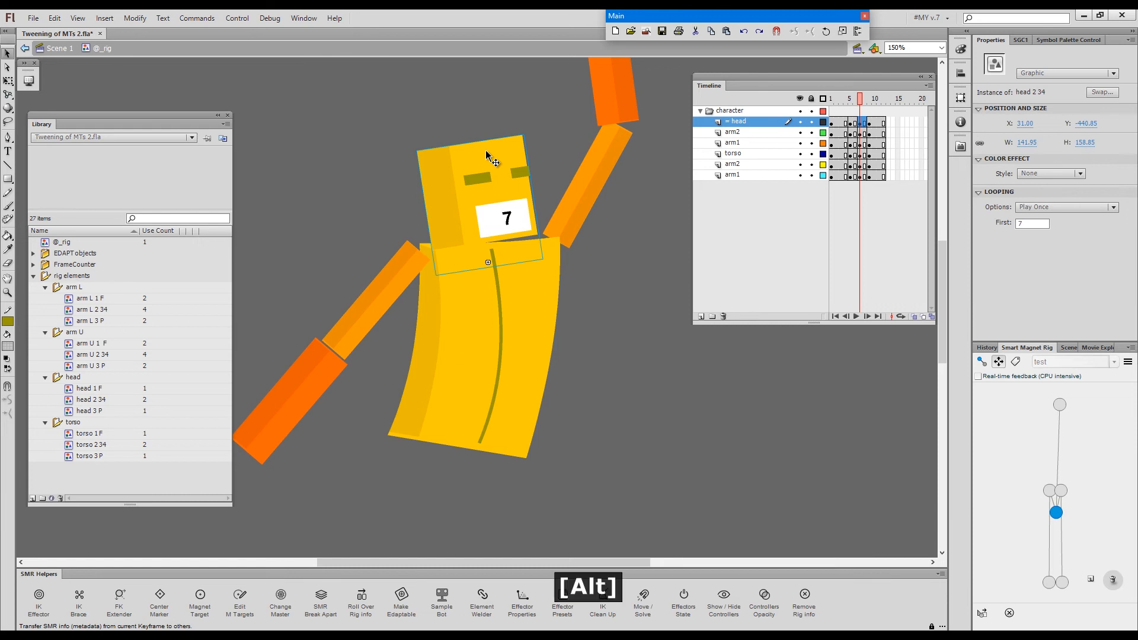
pyautogui.hotkey('alt', "'")
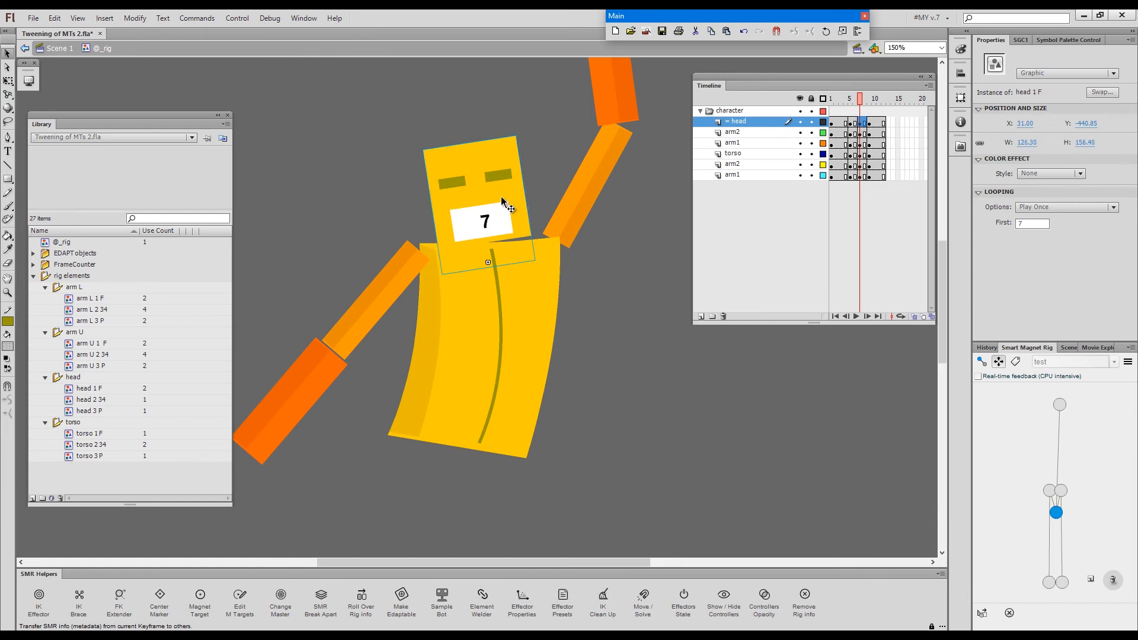
pyautogui.hotkey('ctrl', 'z')
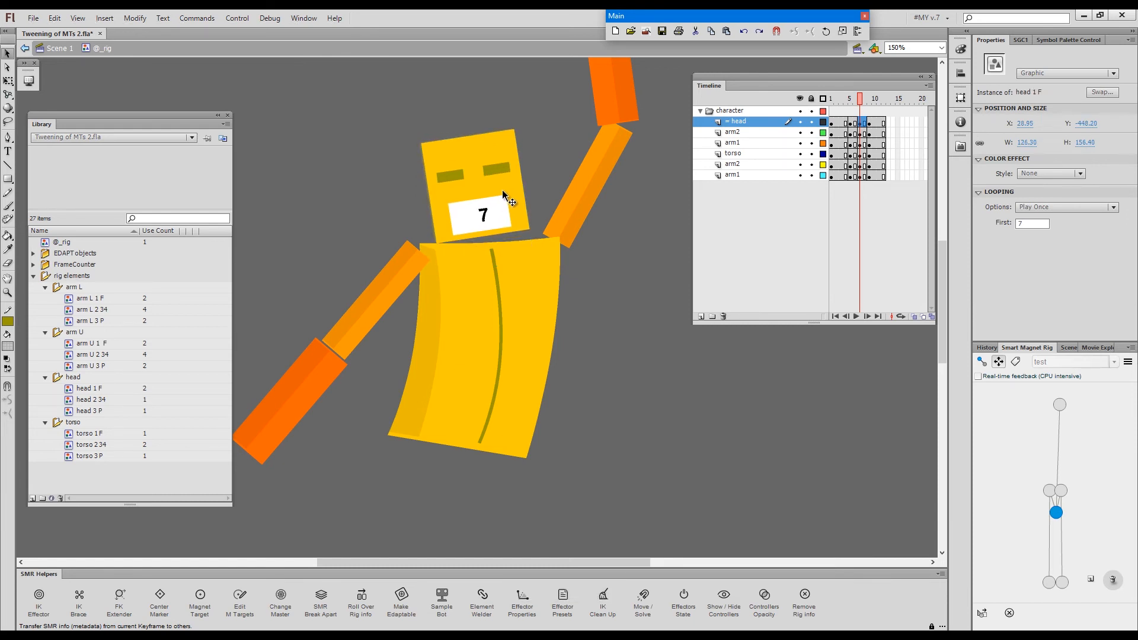
# In the torso 2 34 symbol at frame 16, lock the artwork layers and move the magnet targets to match the bent shoulders and neck.
pyautogui.doubleClick(535, 320)
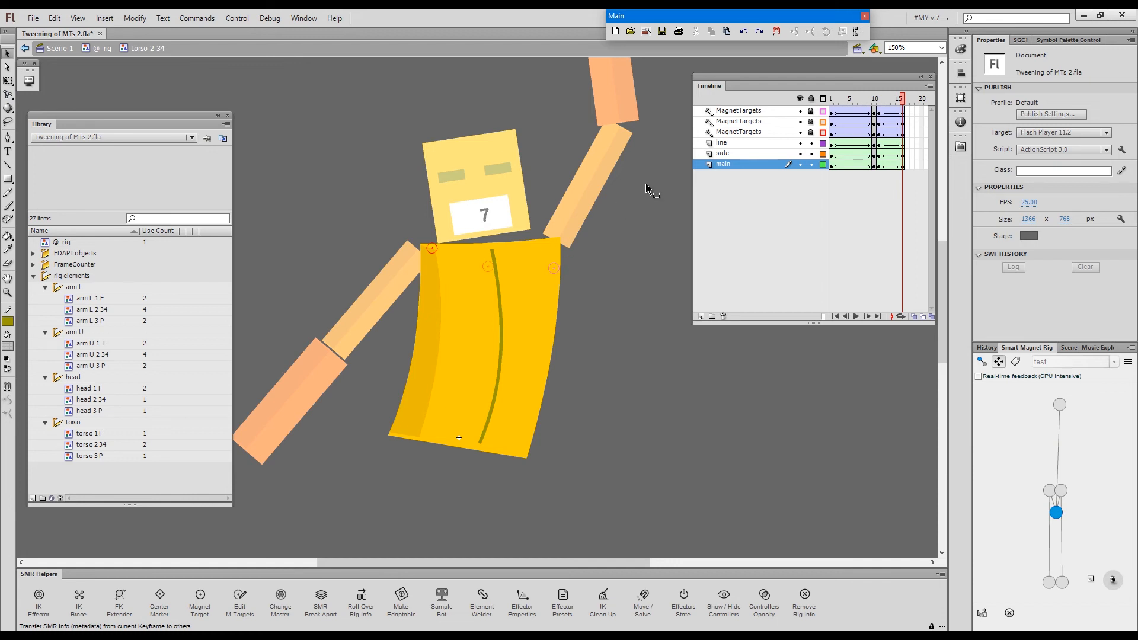
pyautogui.moveTo(811, 165); pyautogui.dragTo(810, 111)
pyautogui.click(553, 268)
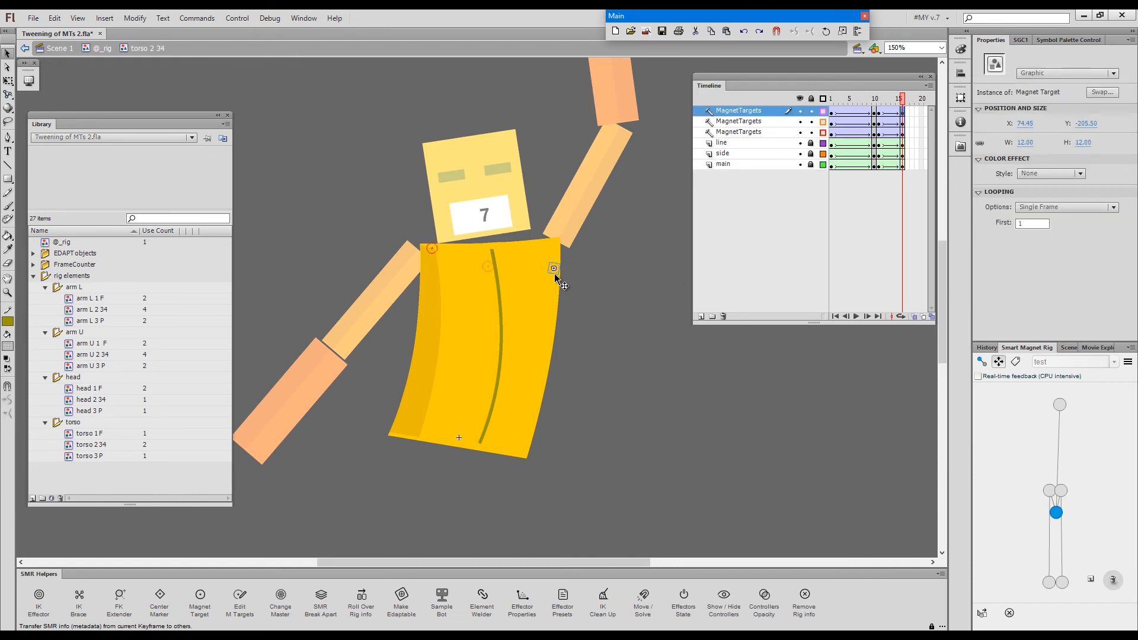
pyautogui.moveTo(554, 249)
pyautogui.mouseDown()
pyautogui.moveTo(527, 272)
pyautogui.moveTo(556, 238)
pyautogui.mouseUp()
pyautogui.moveTo(491, 268); pyautogui.dragTo(419, 253)
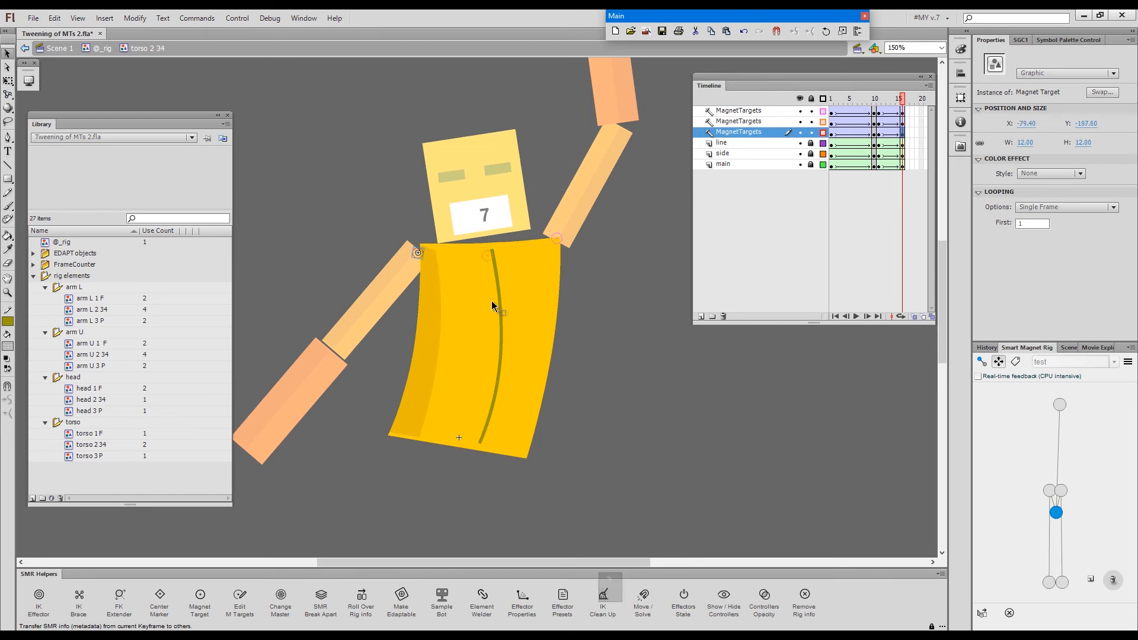
pyautogui.click(612, 271)
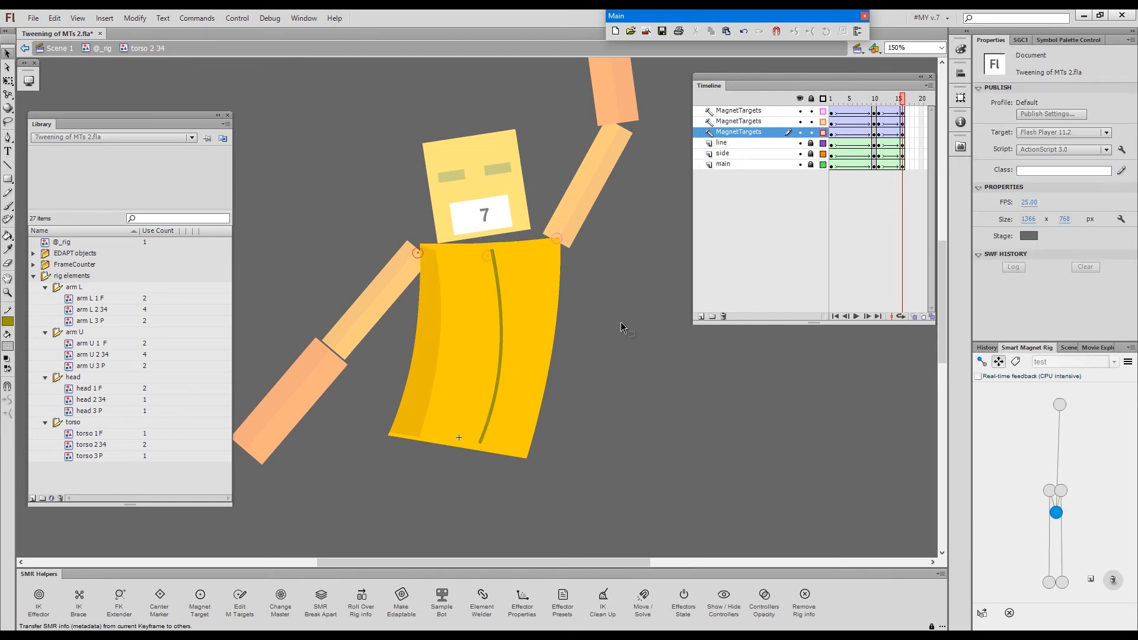
pyautogui.doubleClick(632, 285)
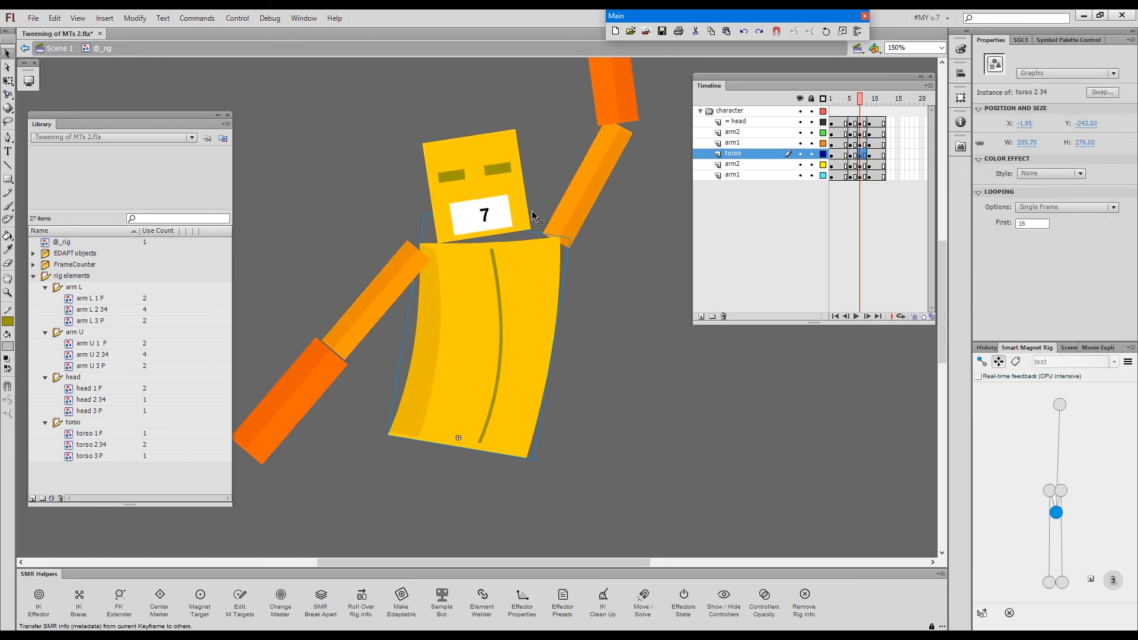
# Try stepping the torso through its in-between bend frames and snapping the head and arms to it.
pyautogui.hotkey('shift', ',')
pyautogui.hotkey('shift', ',')
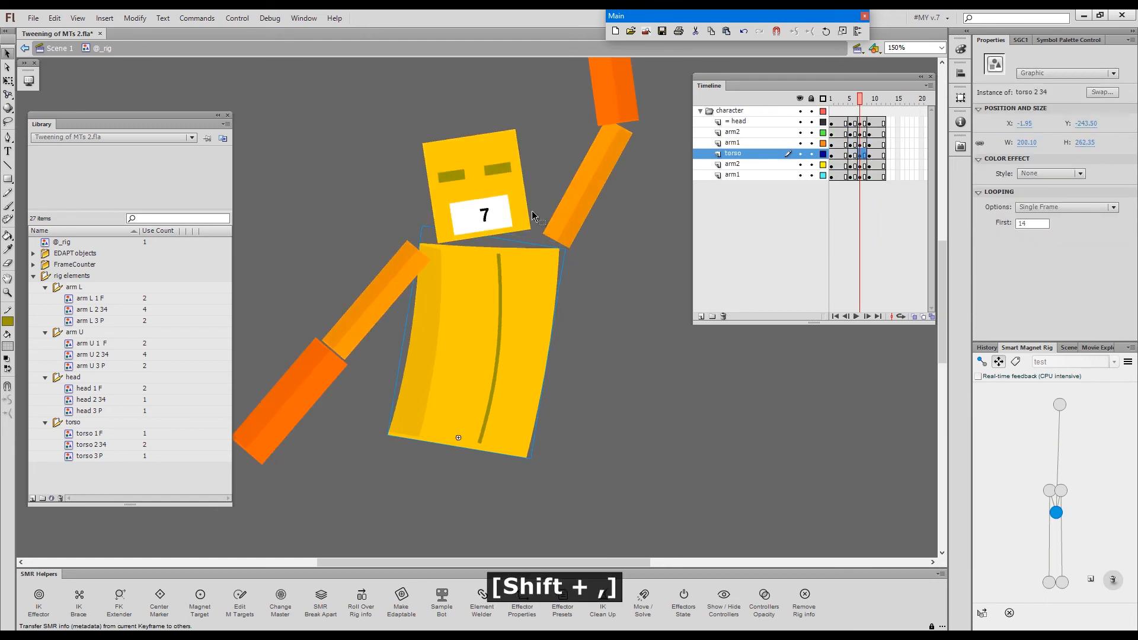
pyautogui.press('q')
pyautogui.hotkey('ctrl', 'a')
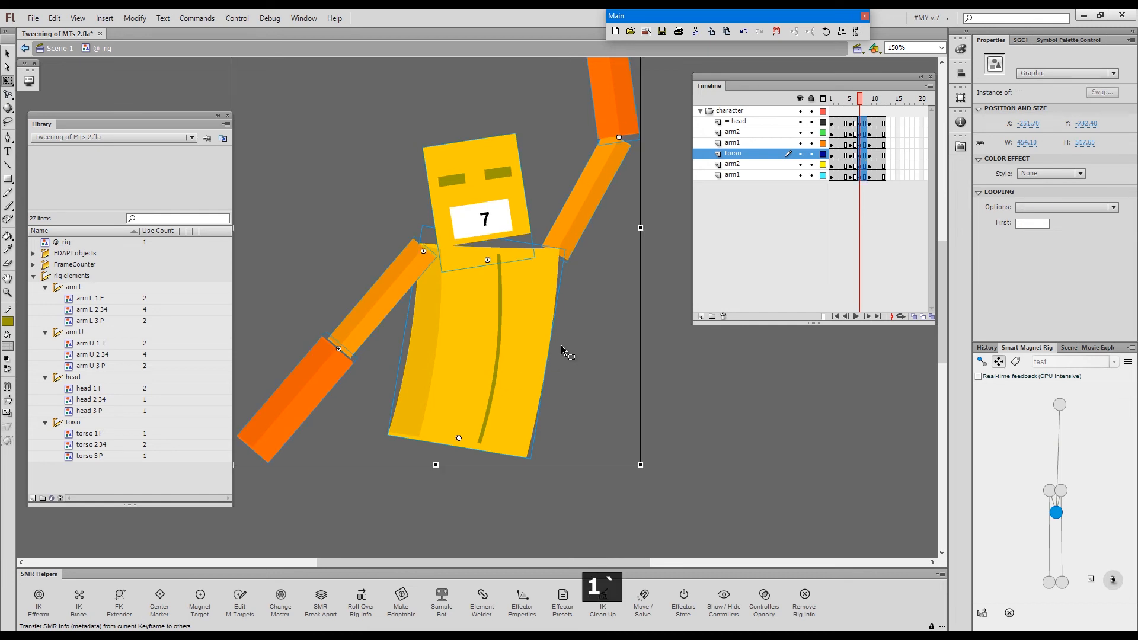
pyautogui.click(591, 333)
pyautogui.click(521, 353)
pyautogui.hotkey('shift', '.')
pyautogui.hotkey('shift', '.')
pyautogui.hotkey('shift', '.')
pyautogui.hotkey('shift', ',')
pyautogui.press('1')
pyautogui.press('`')
pyautogui.hotkey('ctrl', 'z')
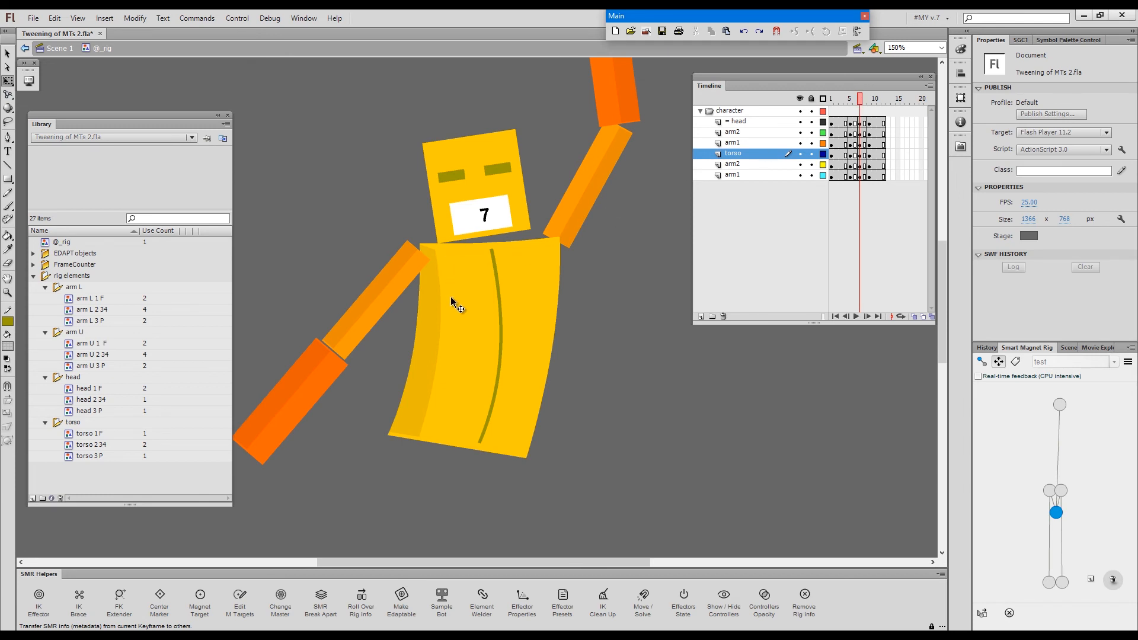
pyautogui.click(528, 333)
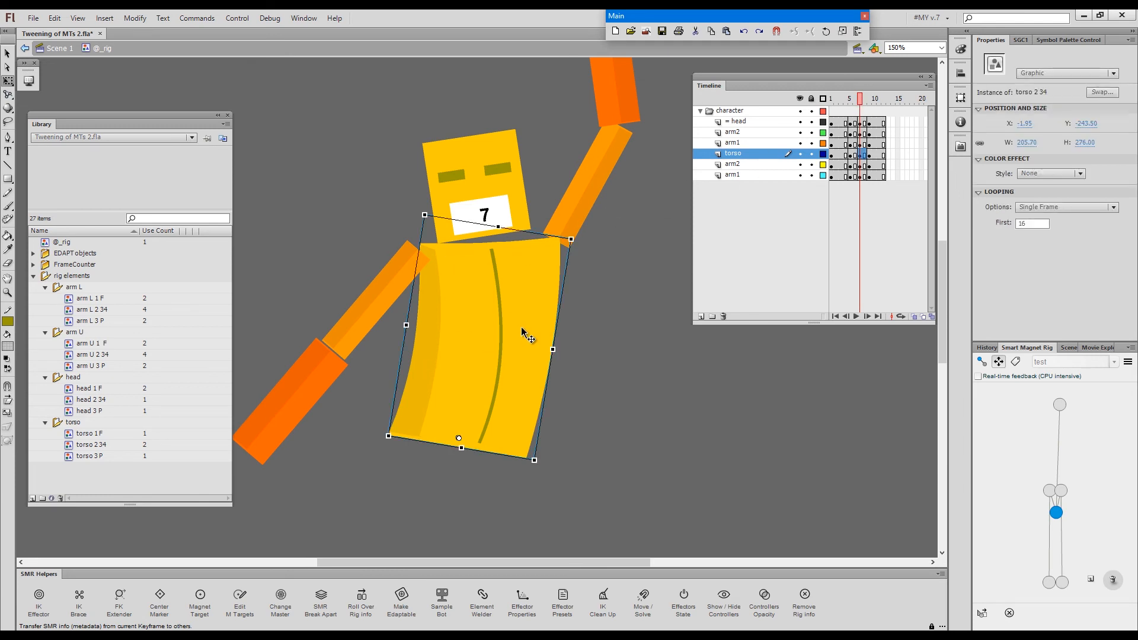
# Extend the straight pose starting at frame 5 by three frames on all layers.
pyautogui.click(850, 99)
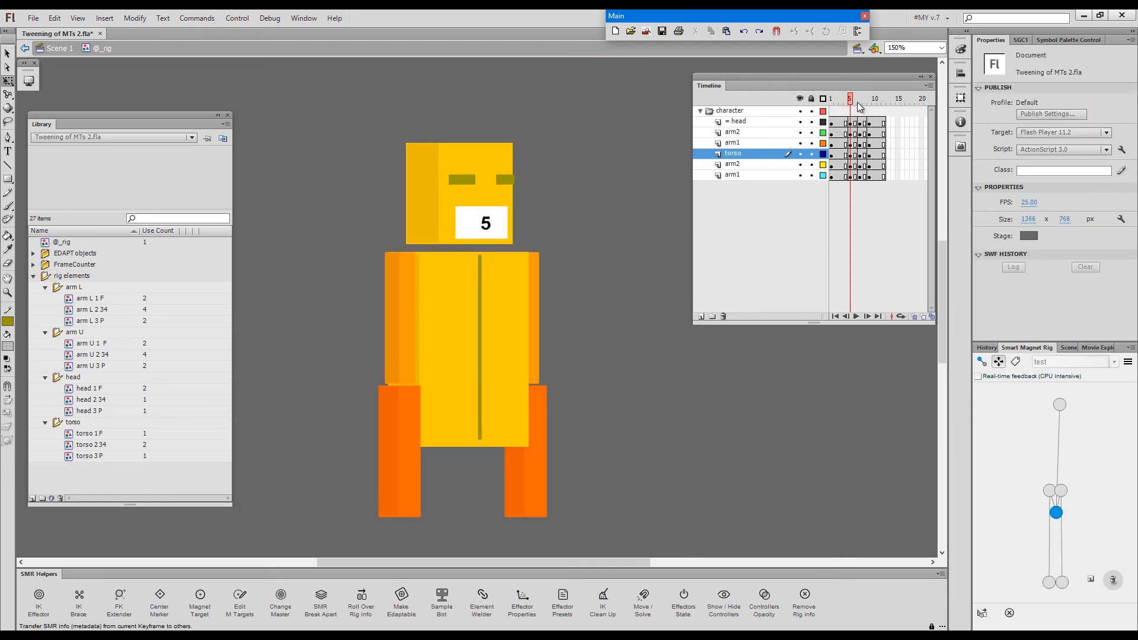
pyautogui.press('z')
pyautogui.press('z')
pyautogui.press('z')
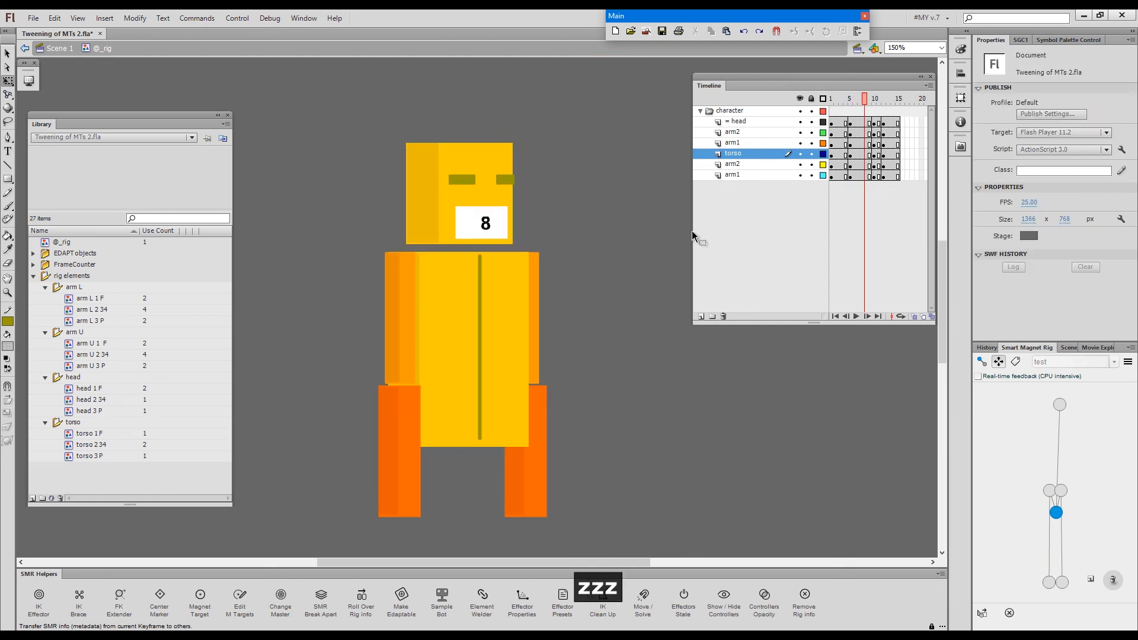
# Check the bend range from frame 11 to 16 in torso 2 34, and set the torso's first frame to 11 at rig frame 5.
pyautogui.doubleClick(511, 358)
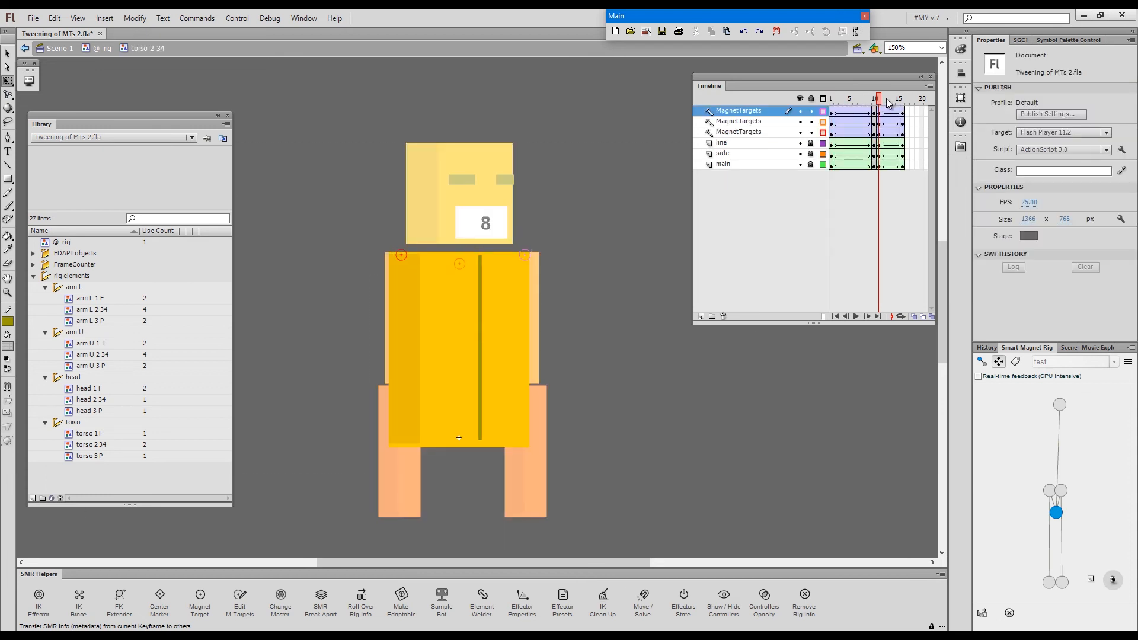
pyautogui.moveTo(935, 324); pyautogui.dragTo(973, 328)
pyautogui.moveTo(889, 101); pyautogui.dragTo(911, 105)
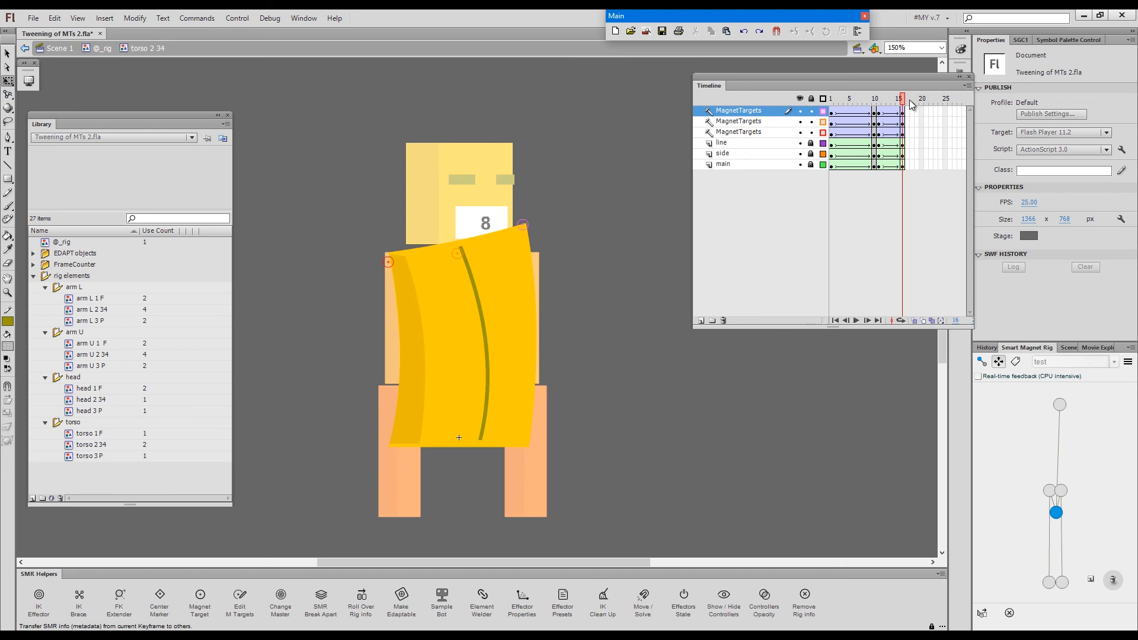
pyautogui.click(878, 99)
pyautogui.doubleClick(668, 295)
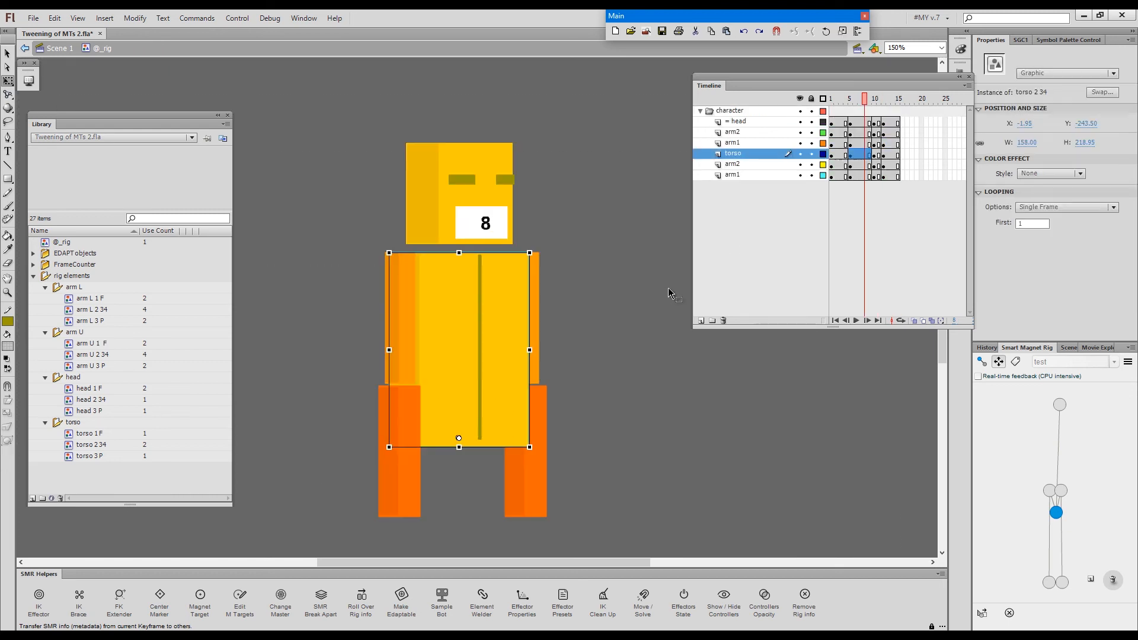
pyautogui.moveTo(858, 102); pyautogui.dragTo(850, 102)
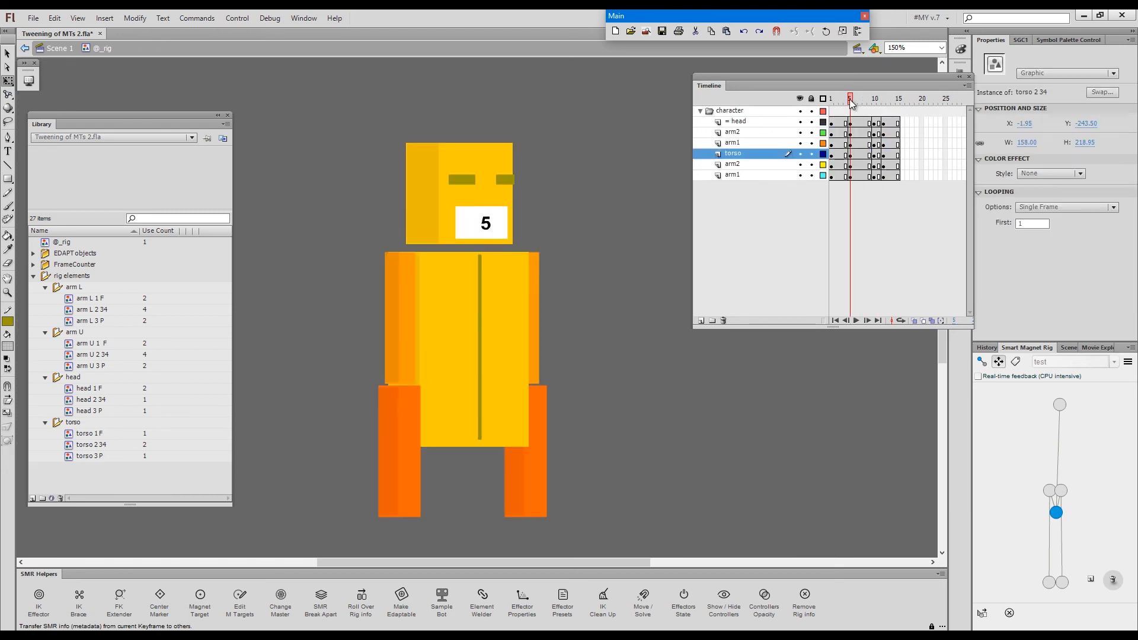
pyautogui.click(1023, 222)
pyautogui.write('1')
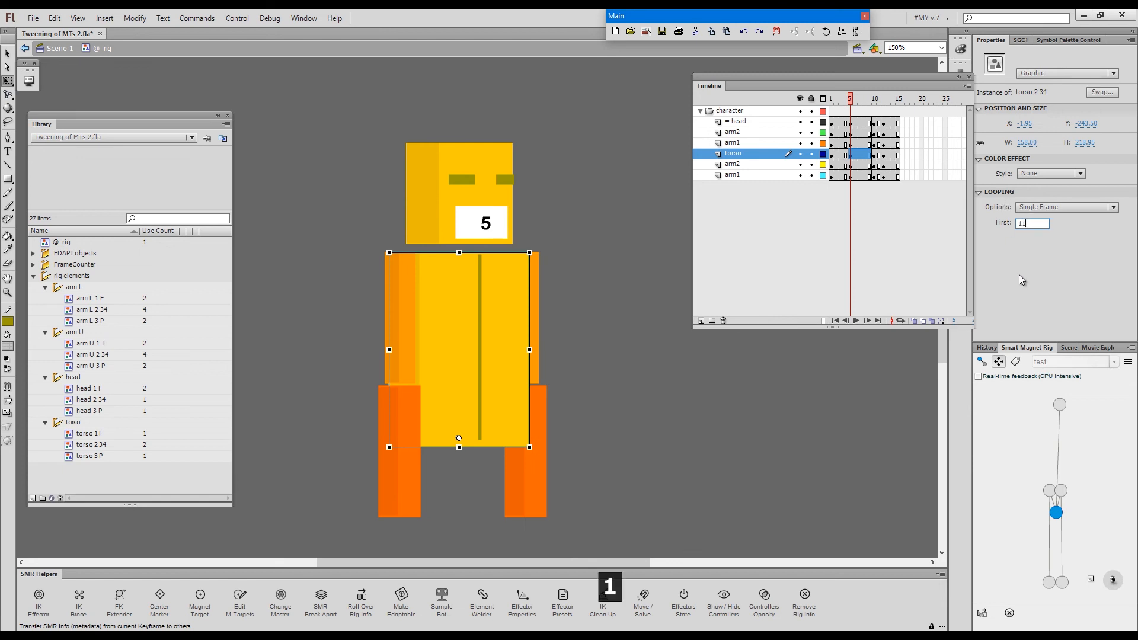
# Examine the torso's settings at frame 10 and step through the frames between the straight and bent poses.
pyautogui.click(873, 156)
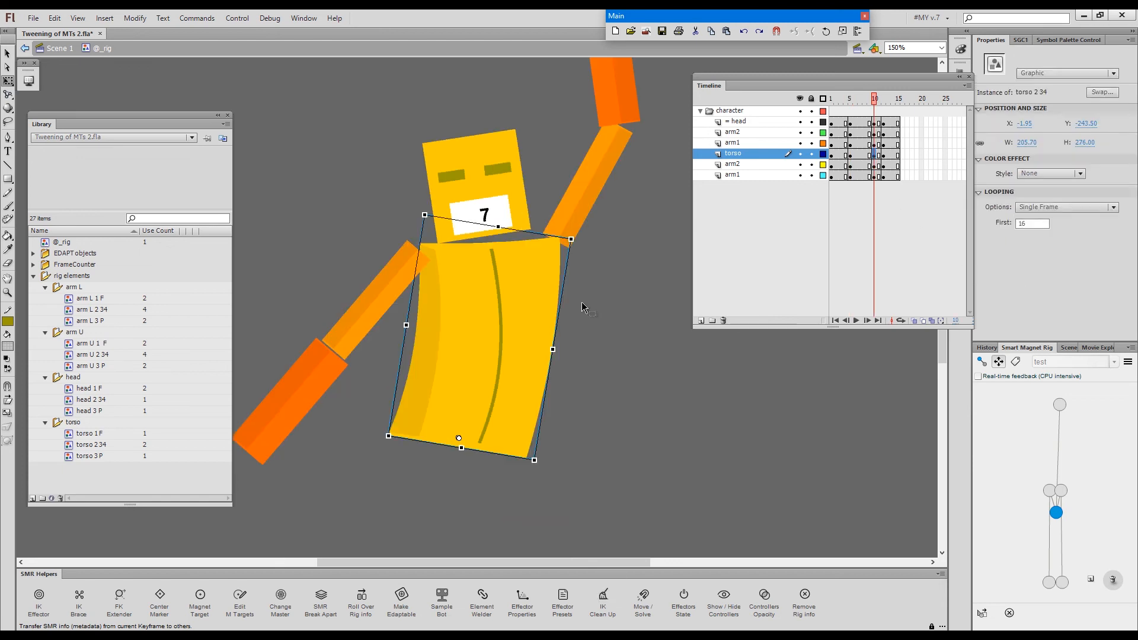
pyautogui.click(849, 99)
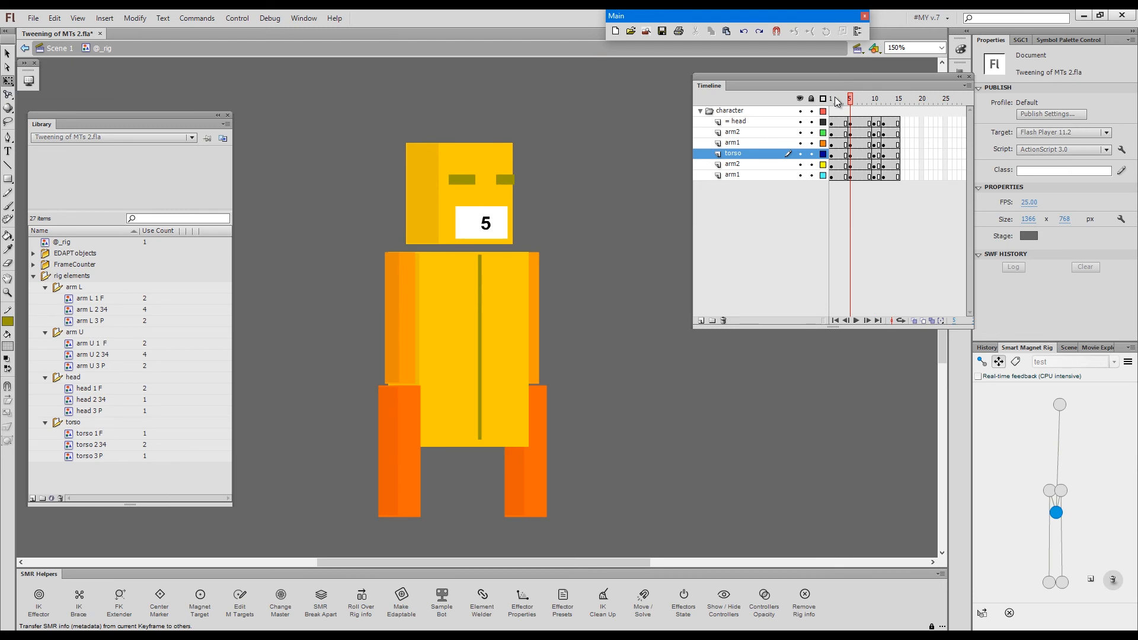
pyautogui.press('.')
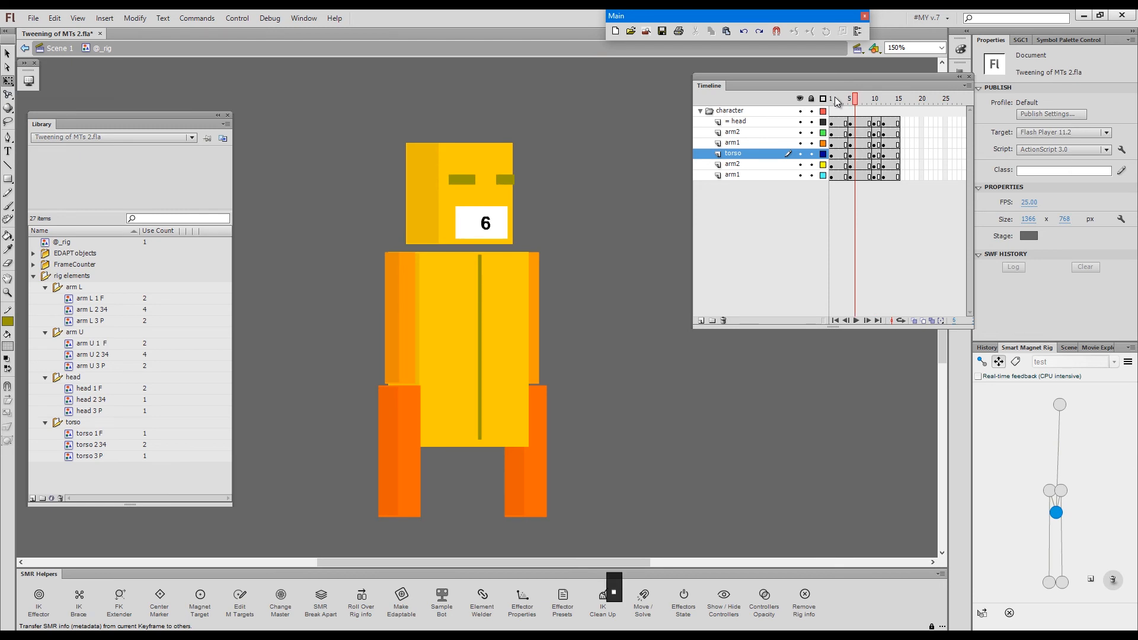
pyautogui.press('.')
pyautogui.press('.')
pyautogui.press('.')
pyautogui.press('.')
pyautogui.click(849, 99)
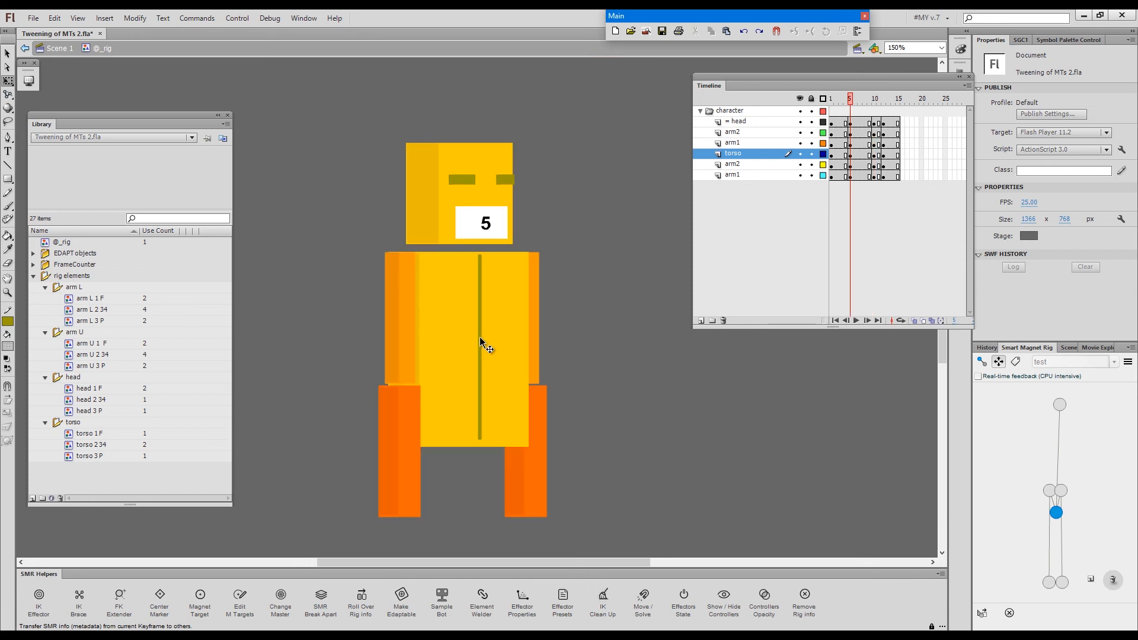
# Set the torso's looping option to Play Once at frame 5.
pyautogui.click(479, 337)
pyautogui.click(1052, 207)
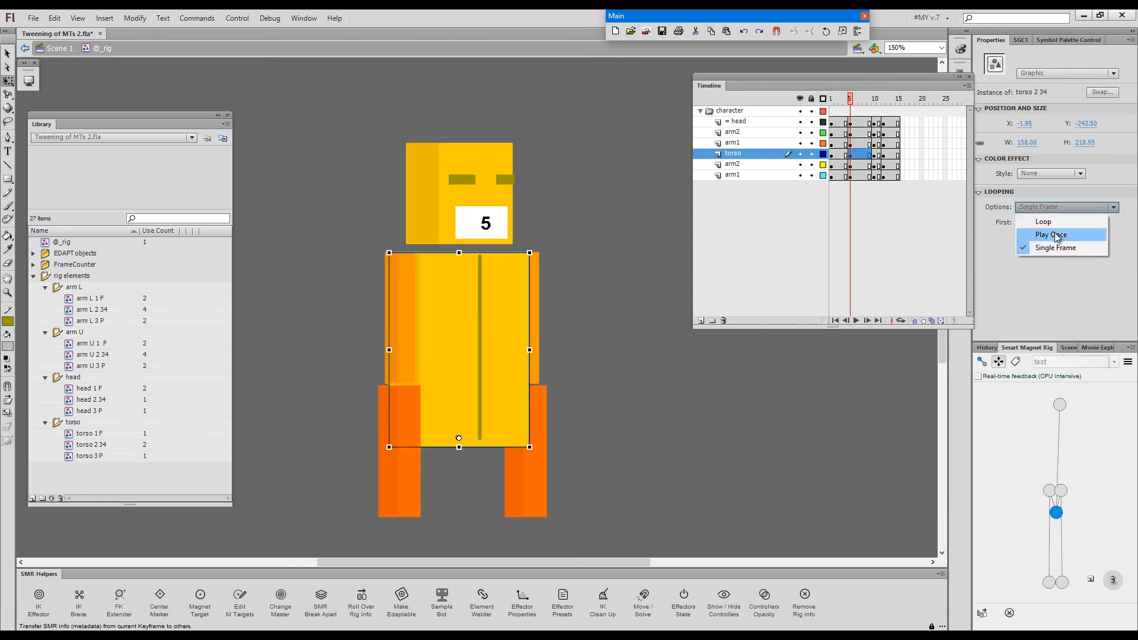
pyautogui.click(1037, 230)
# Create classic tweens on all layers between frames 5 and 10, and generate rigged in-between keyframes for the back arm's arm1 and arm2 layers.
pyautogui.moveTo(859, 121); pyautogui.dragTo(853, 176)
pyautogui.press('4')
pyautogui.moveTo(851, 99)
pyautogui.mouseDown()
pyautogui.moveTo(876, 105)
pyautogui.moveTo(850, 104)
pyautogui.mouseUp()
pyautogui.click(851, 176)
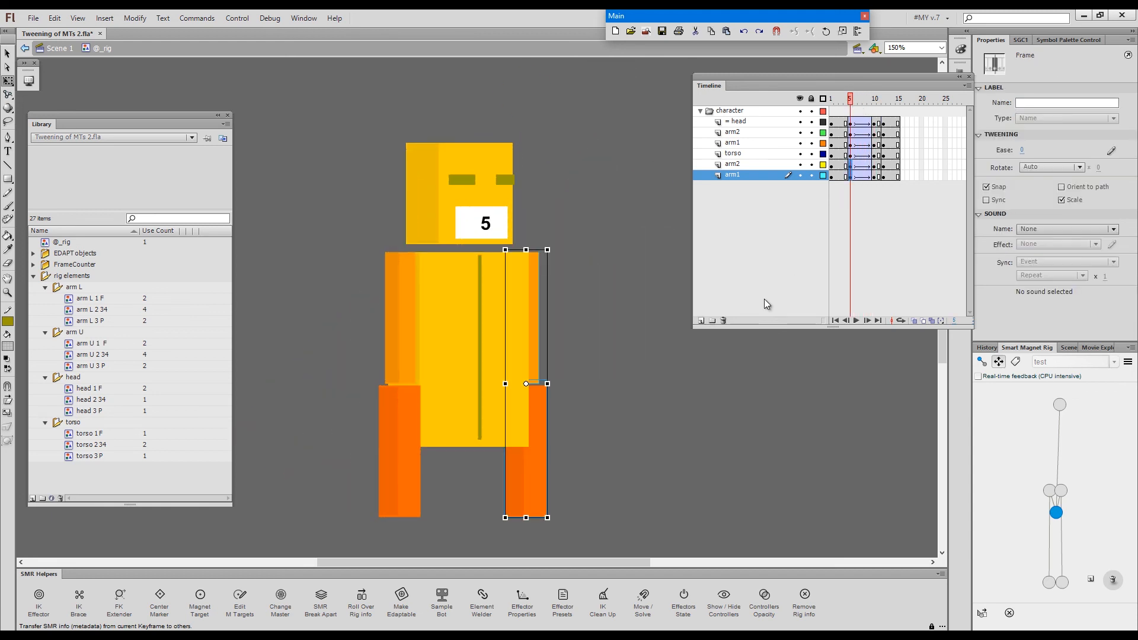
pyautogui.hotkey('alt', 'q')
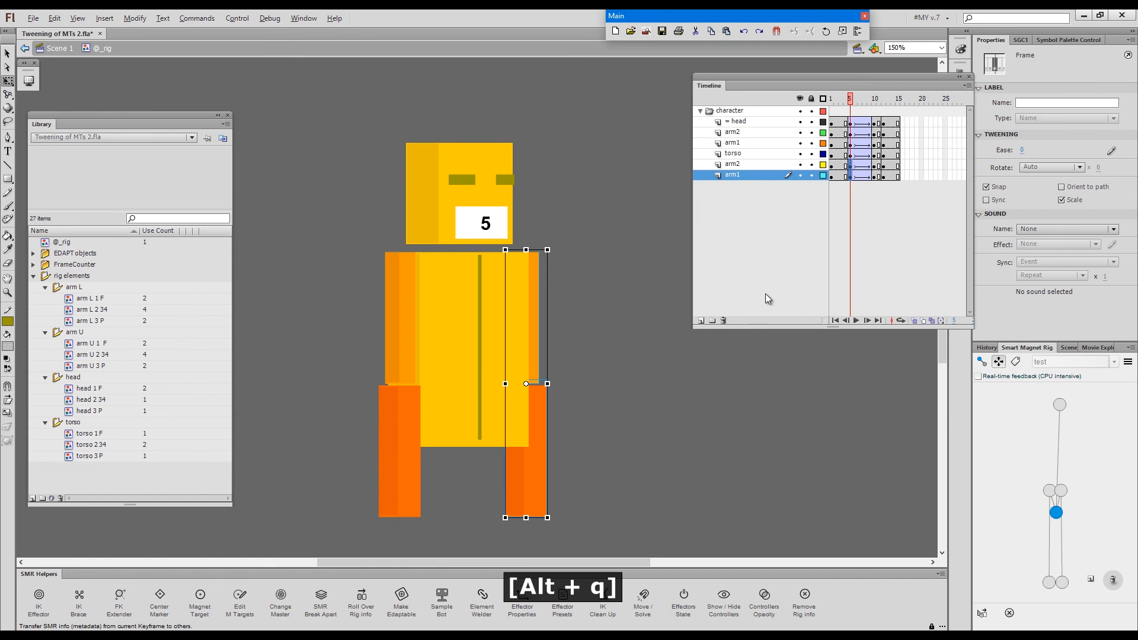
pyautogui.moveTo(856, 106)
pyautogui.mouseDown()
pyautogui.moveTo(875, 106)
pyautogui.moveTo(855, 107)
pyautogui.mouseUp()
pyautogui.click(714, 258)
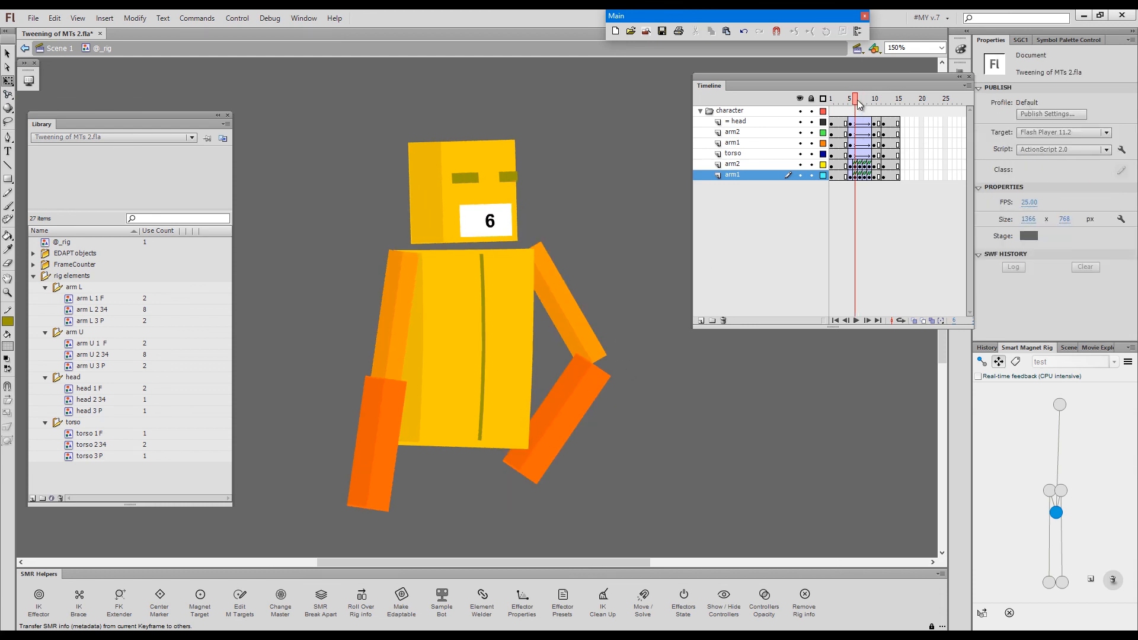
pyautogui.moveTo(857, 105); pyautogui.dragTo(870, 106)
# Add a layer above the head and move the back arm2 keyframes at frames 6 and 7 onto it.
pyautogui.click(745, 124)
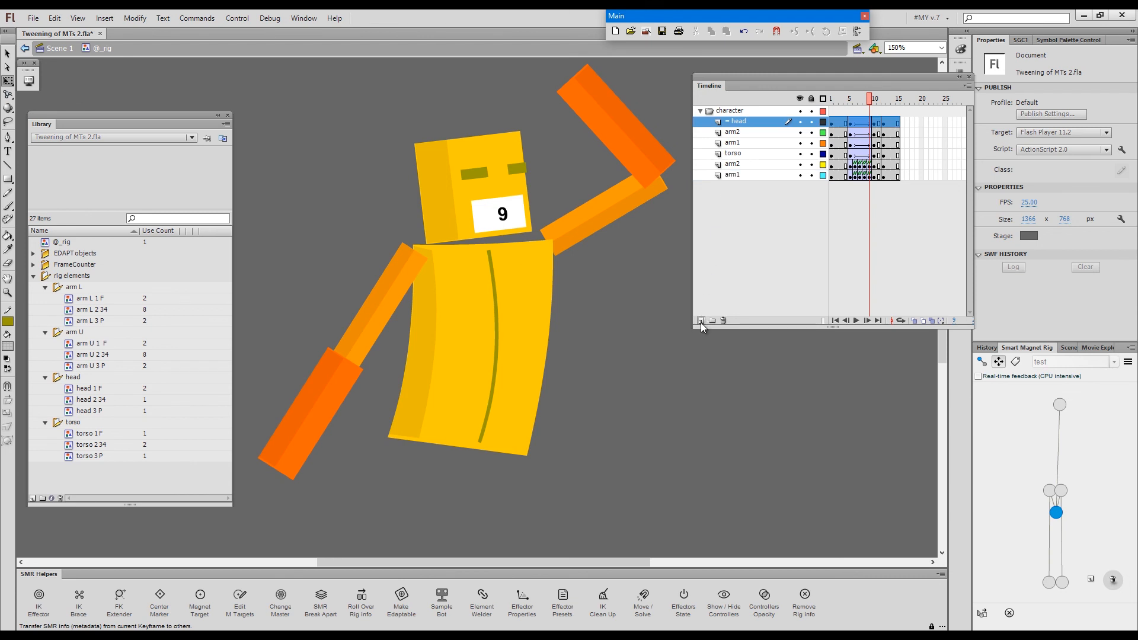
pyautogui.click(701, 321)
pyautogui.click(860, 176)
pyautogui.click(864, 177)
pyautogui.click(855, 177)
pyautogui.click(859, 177)
pyautogui.click(860, 122)
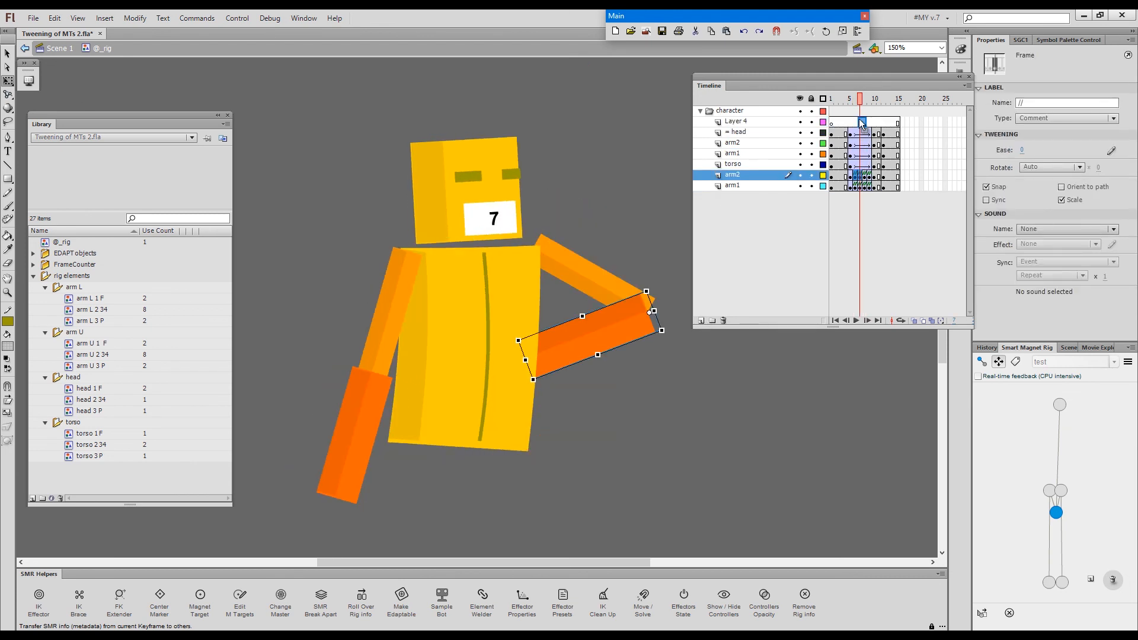
pyautogui.moveTo(855, 120); pyautogui.dragTo(864, 122)
pyautogui.click(832, 122)
pyautogui.moveTo(865, 123); pyautogui.dragTo(855, 178)
pyautogui.moveTo(853, 96); pyautogui.dragTo(873, 98)
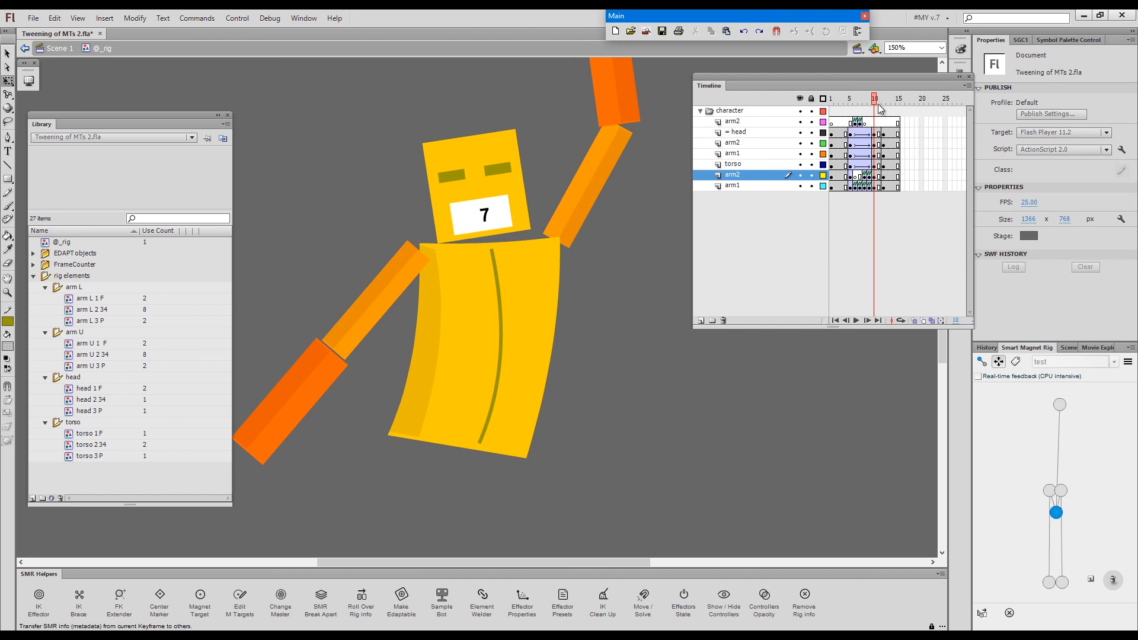
pyautogui.press('space')
pyautogui.moveTo(640, 348); pyautogui.dragTo(656, 364)
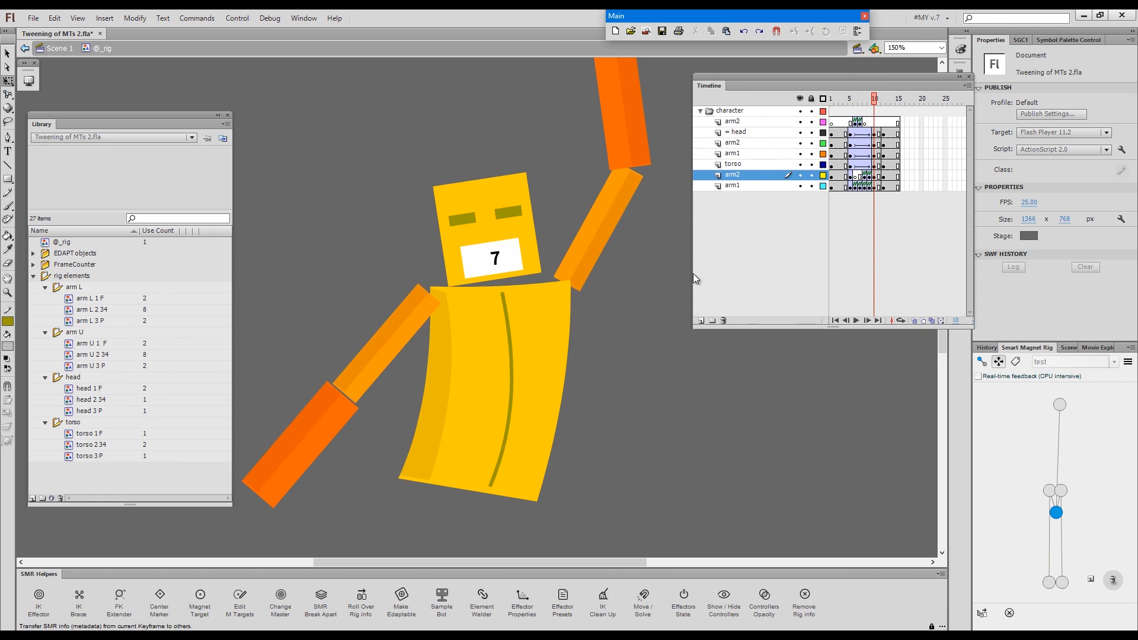